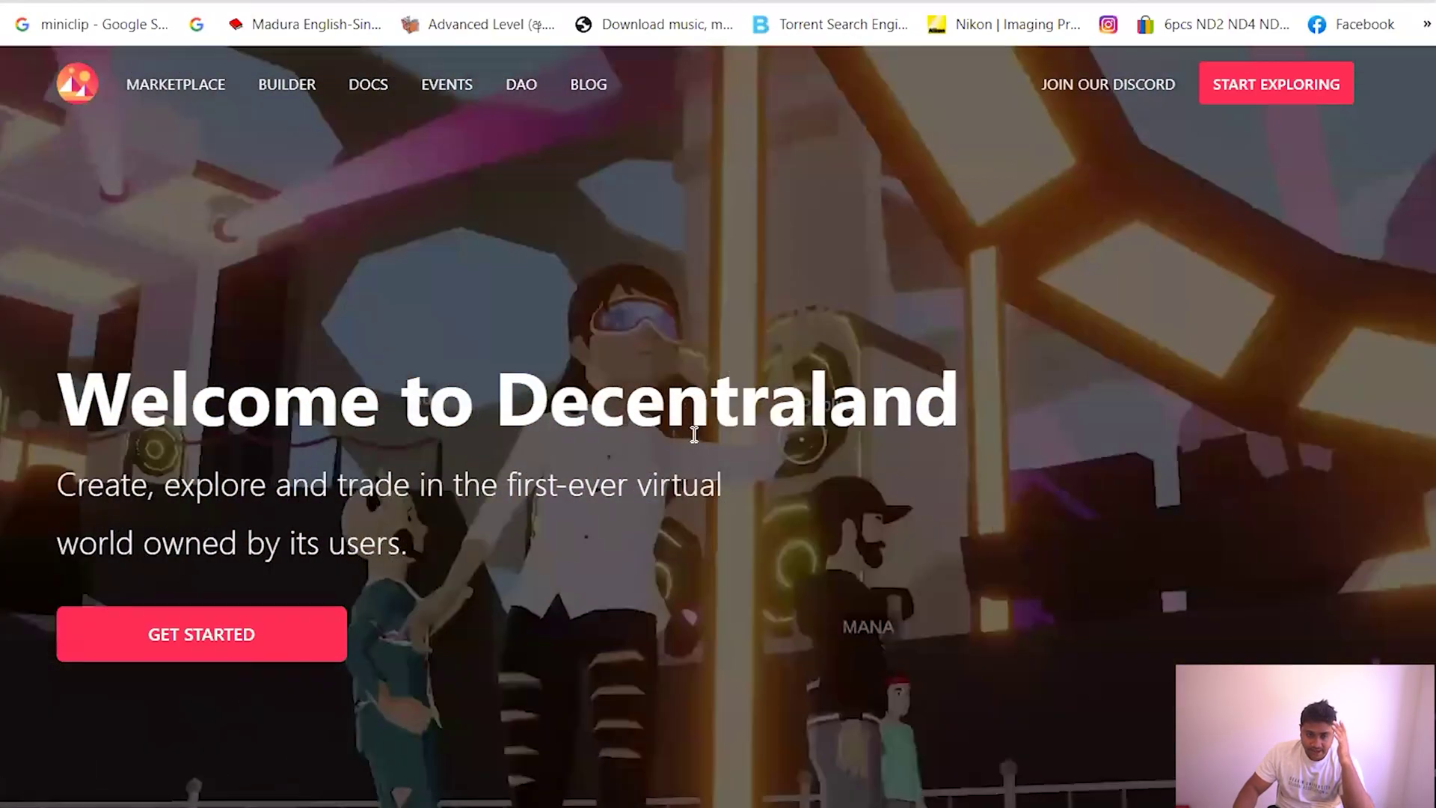
Search Google for decentraland in a new browser tab and open the official Welcome to Decentraland site.
key("ctrl+t")
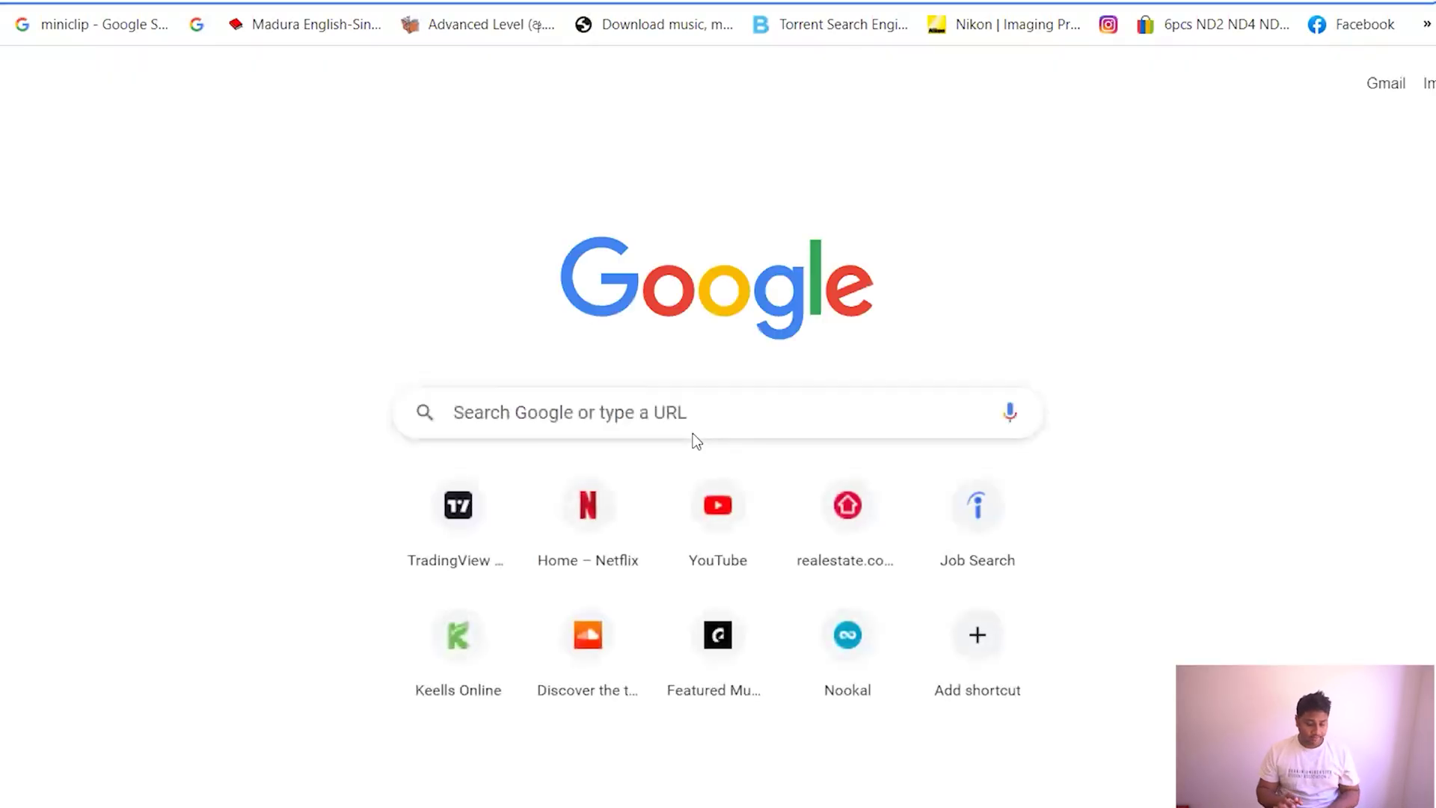
type("decent")
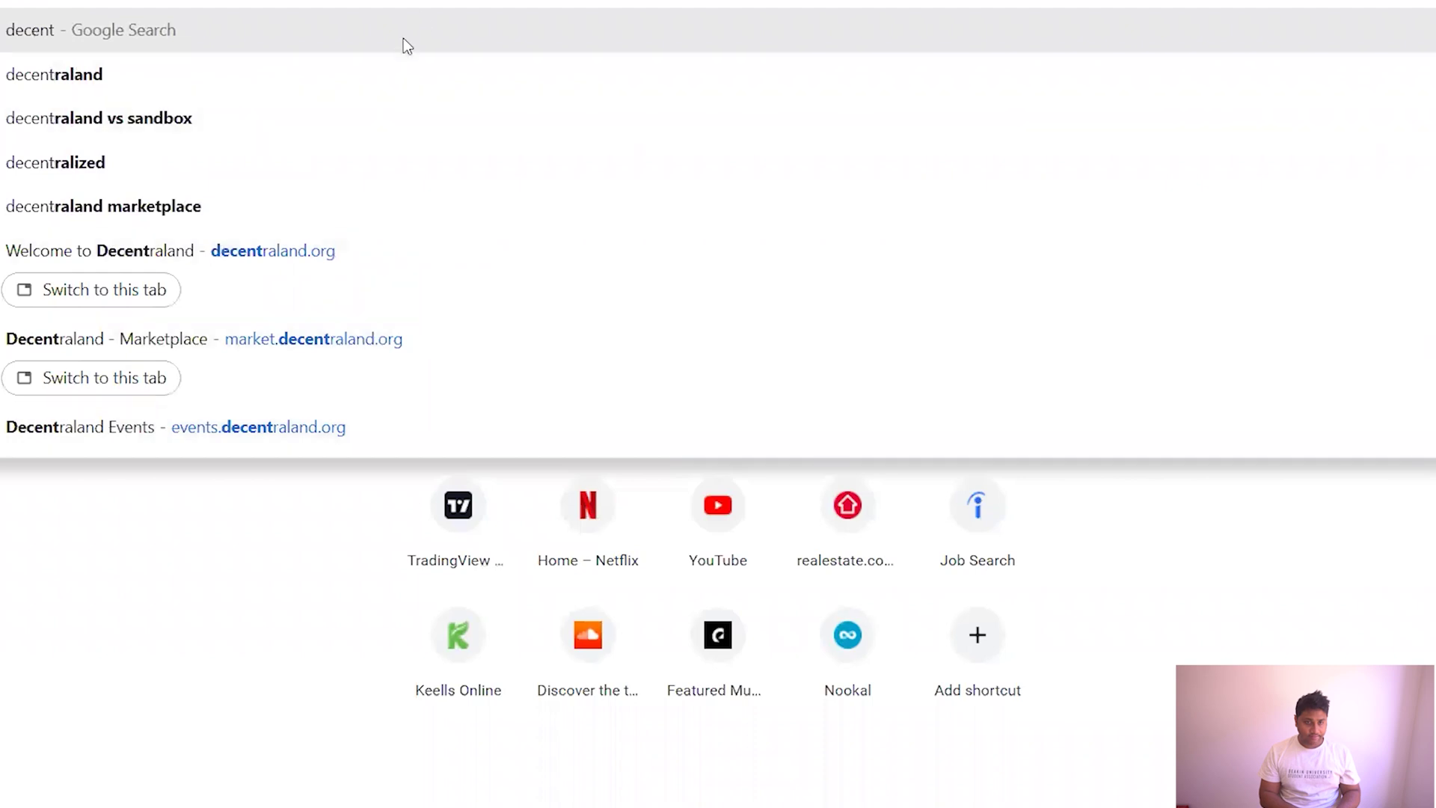
left_click(383, 76)
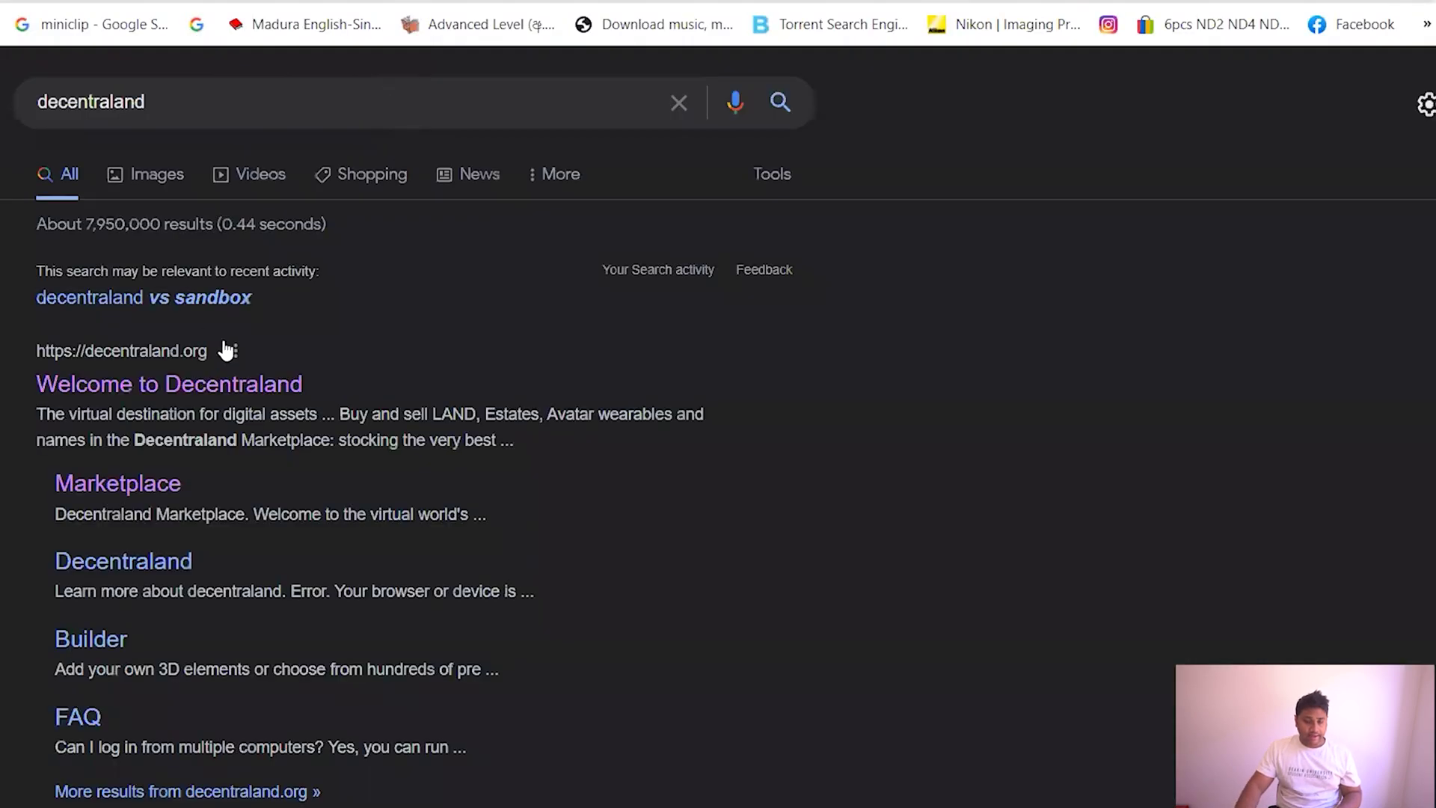
scroll(224, 345, "down", 3)
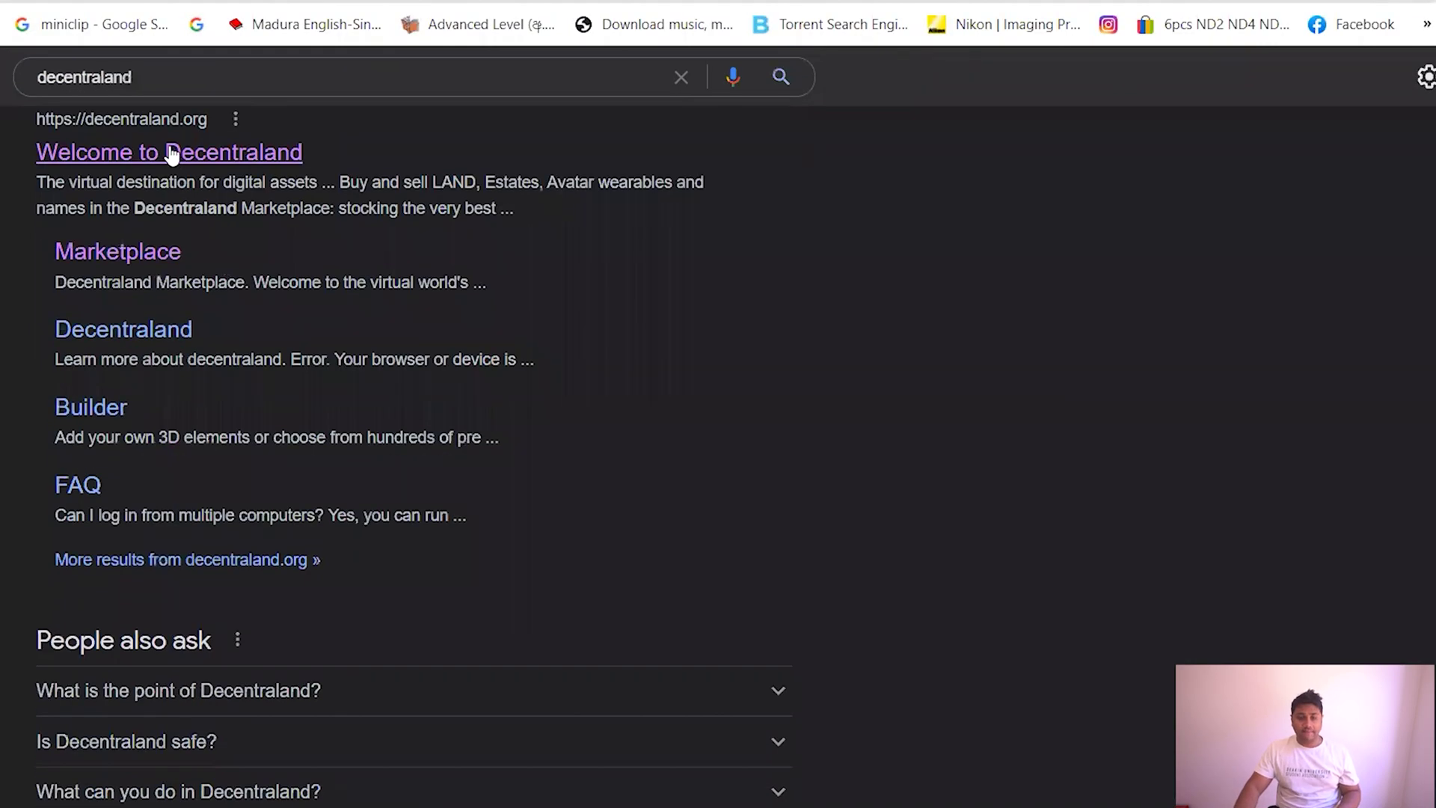
scroll(129, 185, "up", 1)
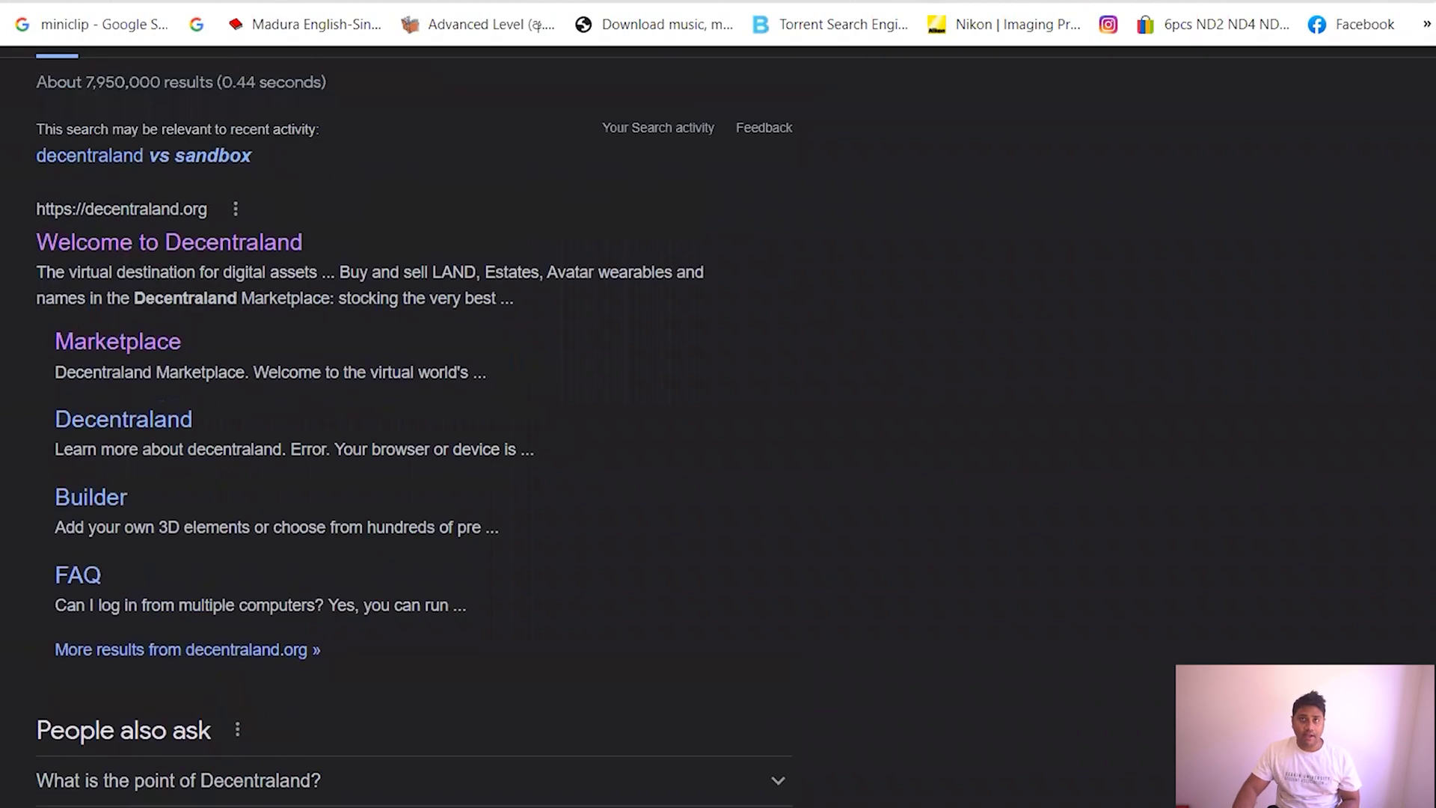
scroll(717, 429, "up", 1)
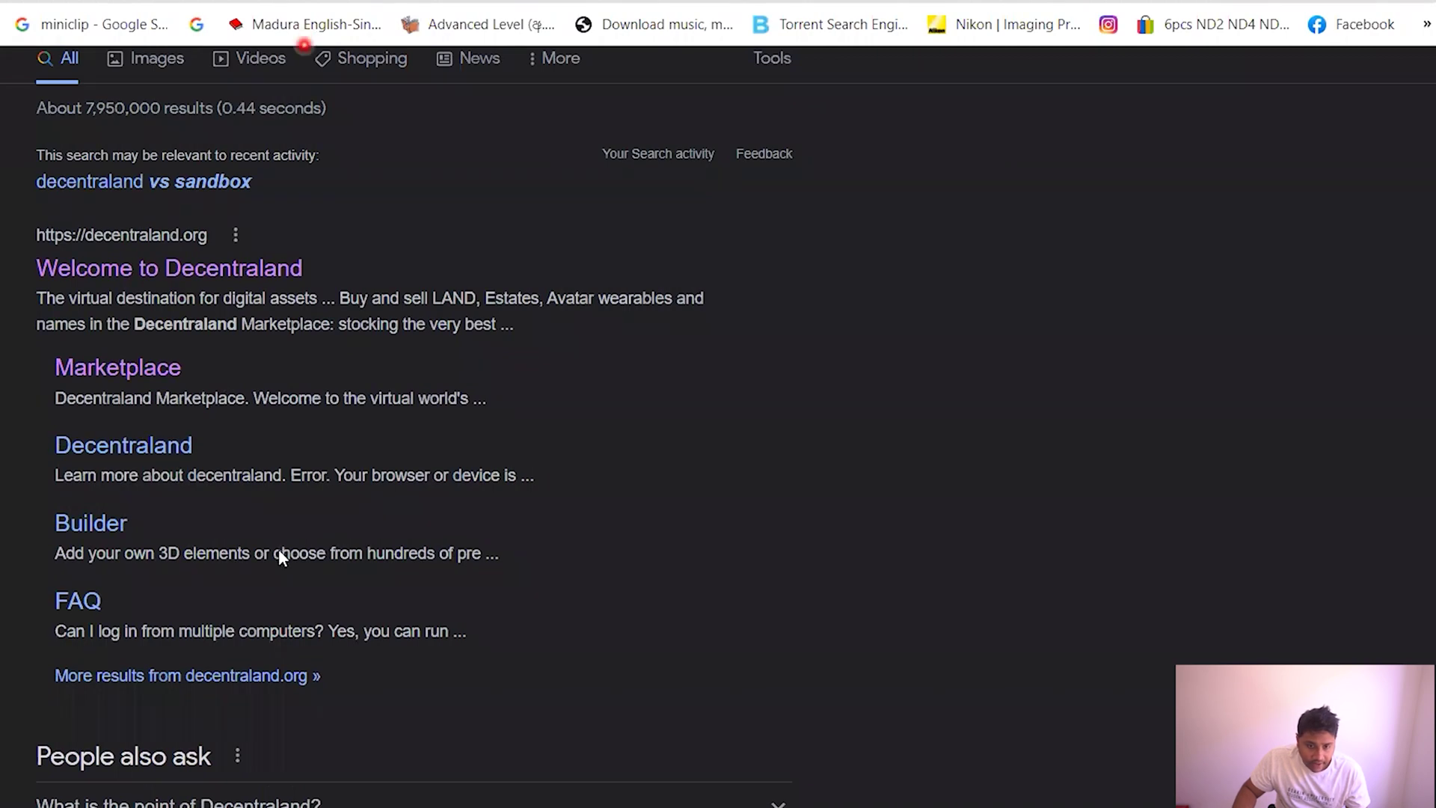
left_click(189, 263)
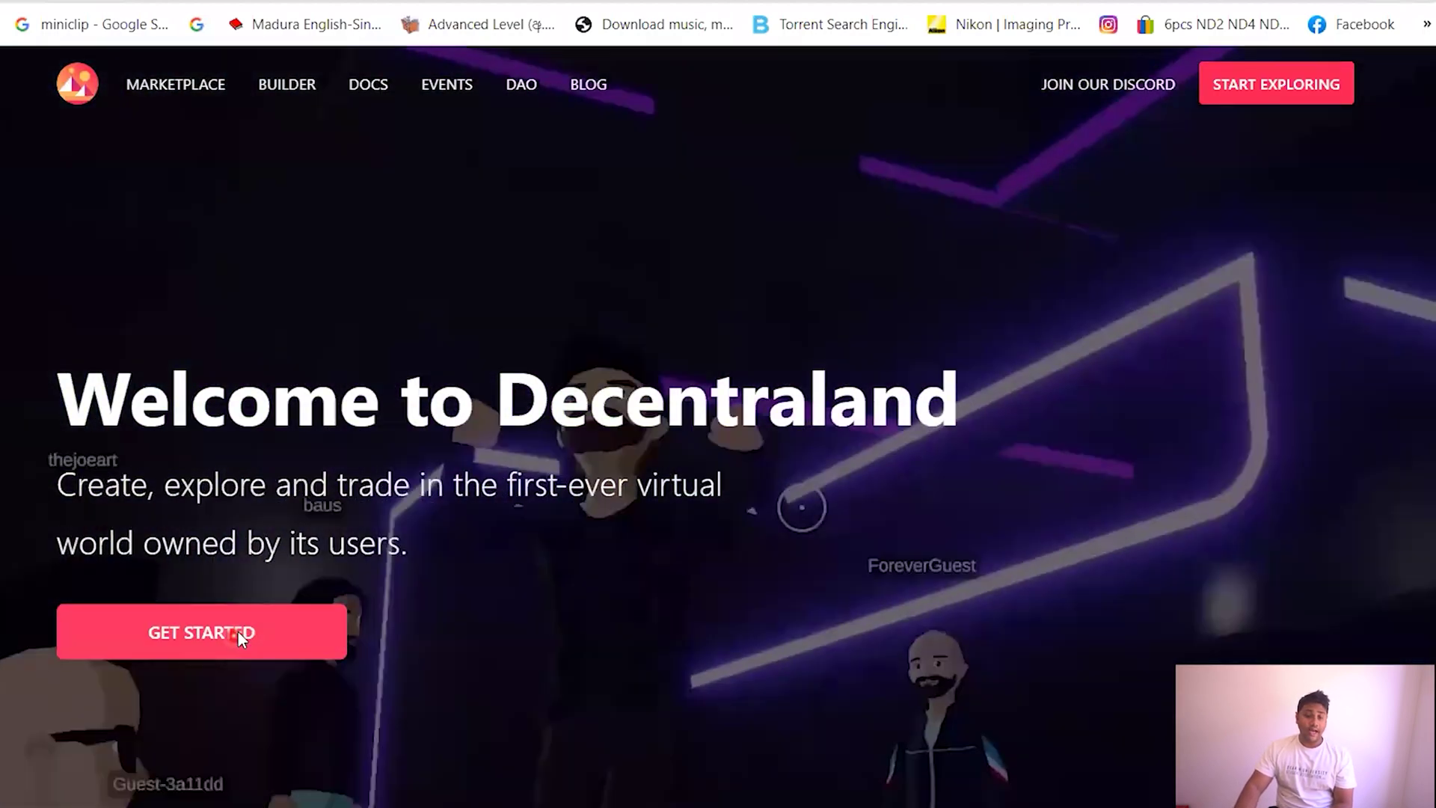
Look over the Decentraland home page and get started to reach the sign-in options.
scroll(238, 631, "down", 20)
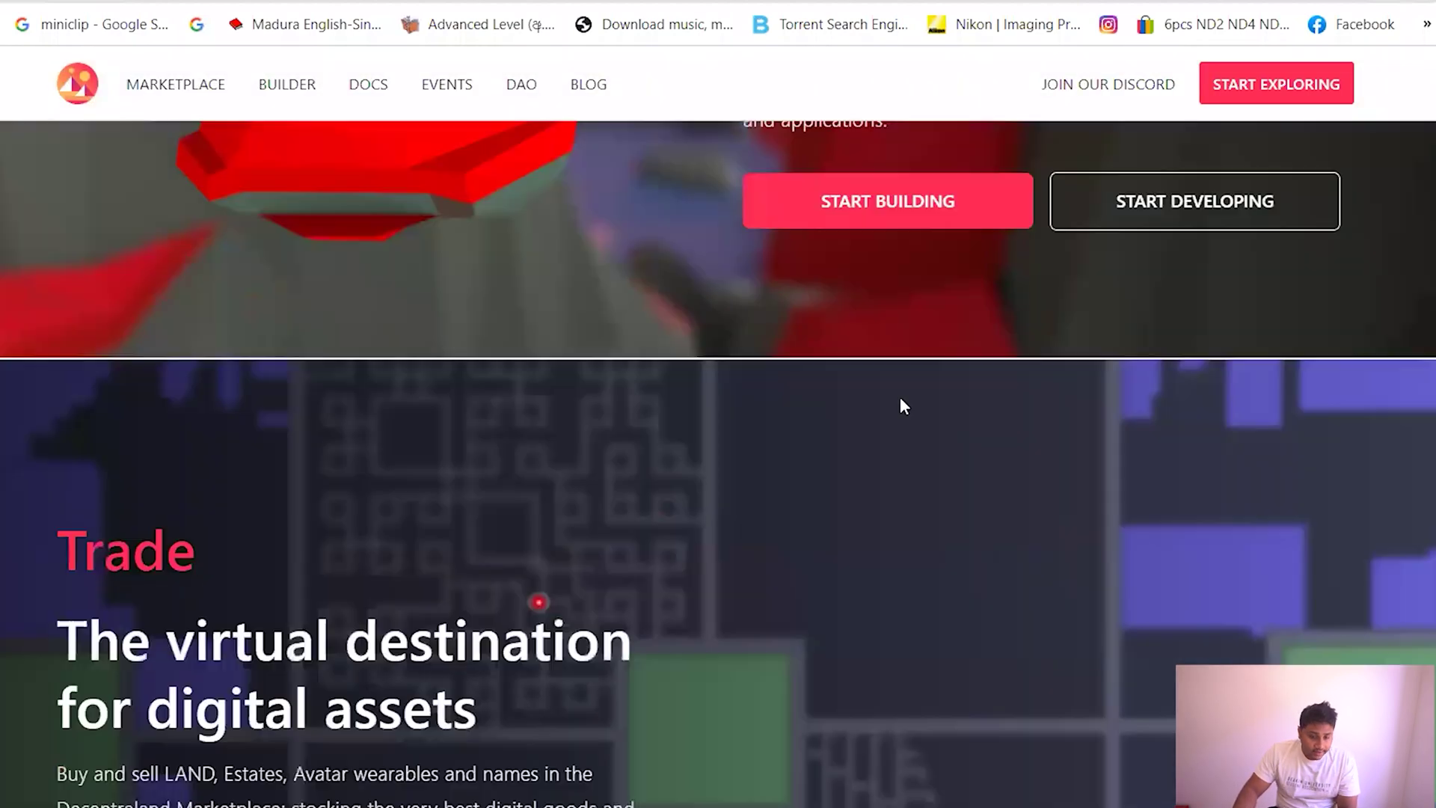
scroll(901, 404, "down", 20)
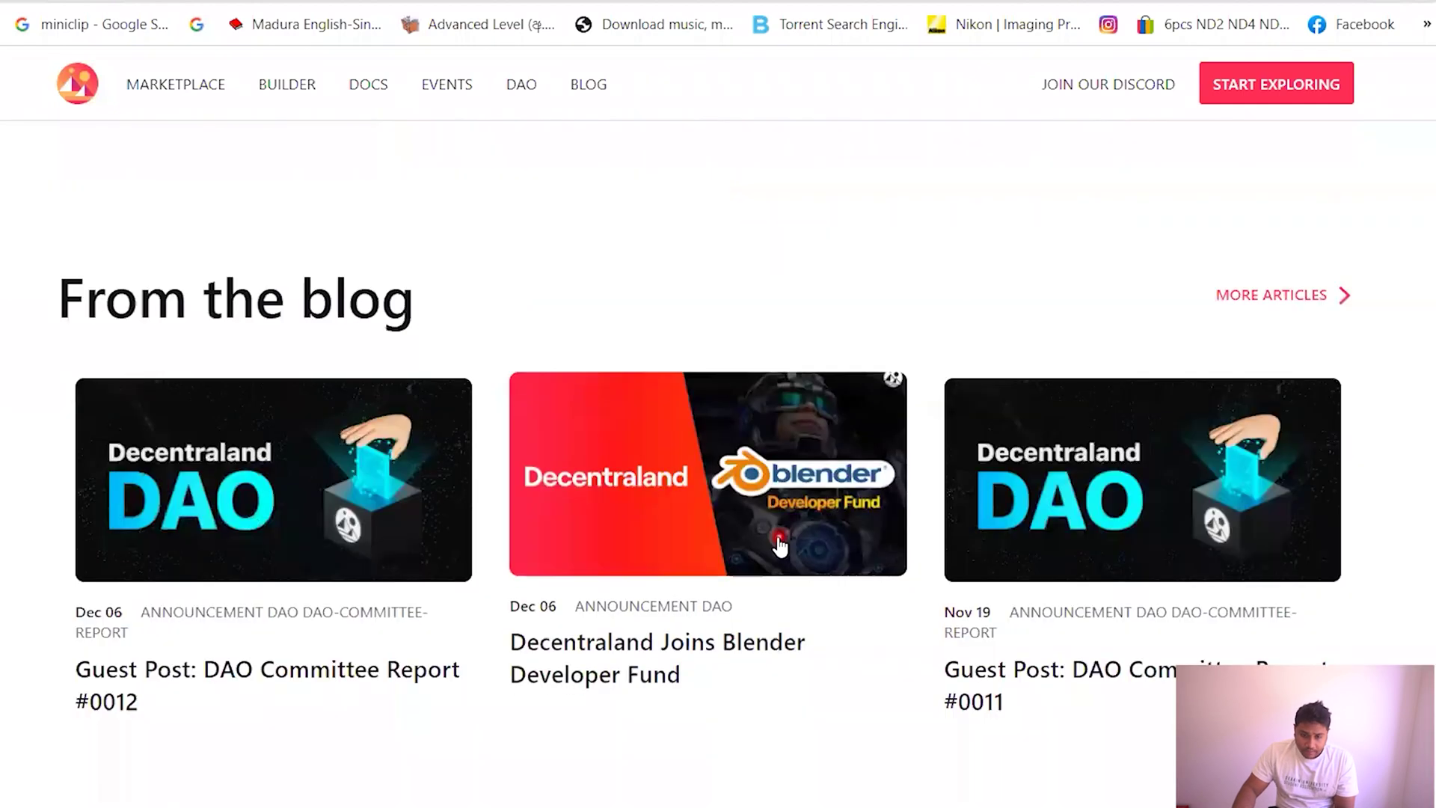
scroll(779, 544, "up", 20)
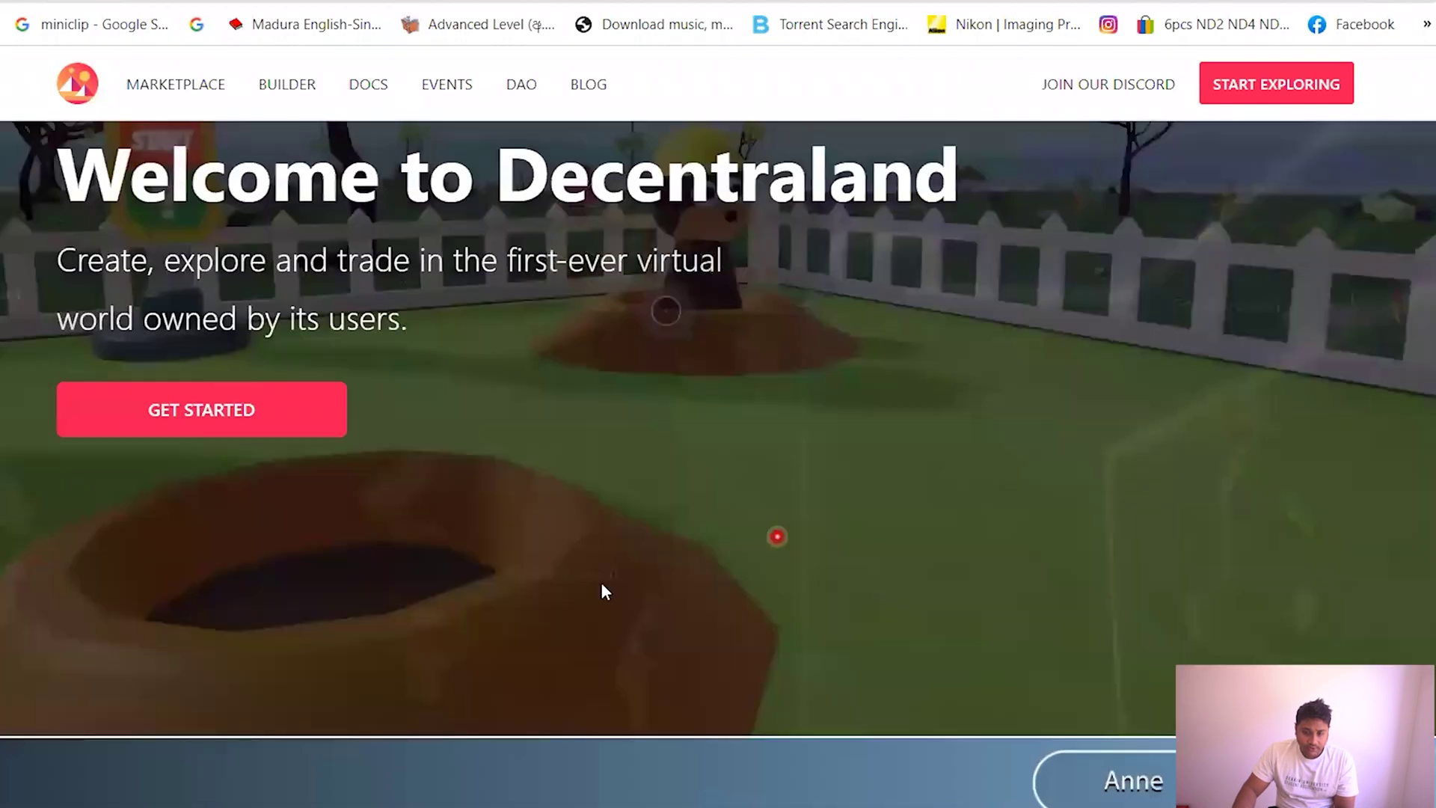
scroll(779, 544, "up", 3)
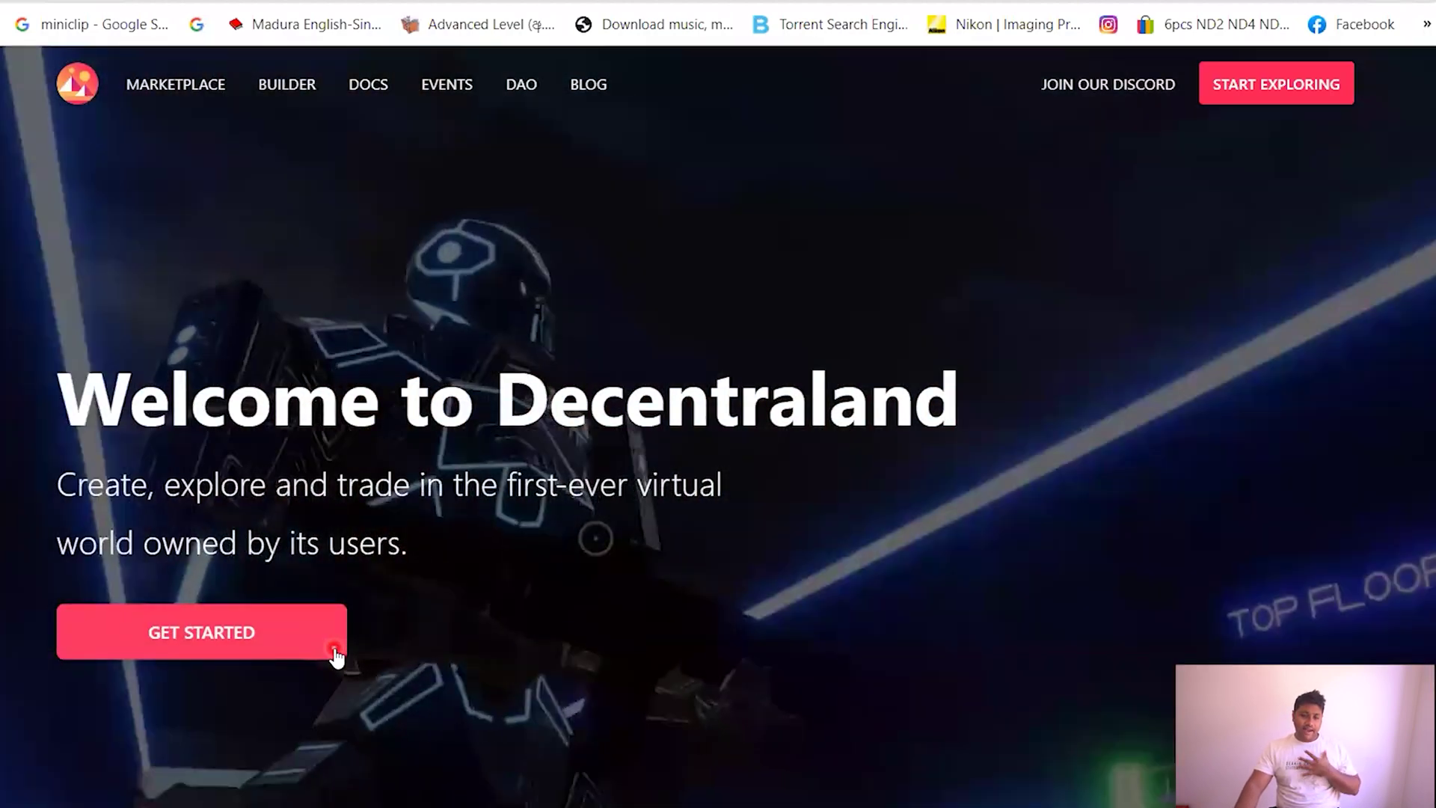
left_click(335, 653)
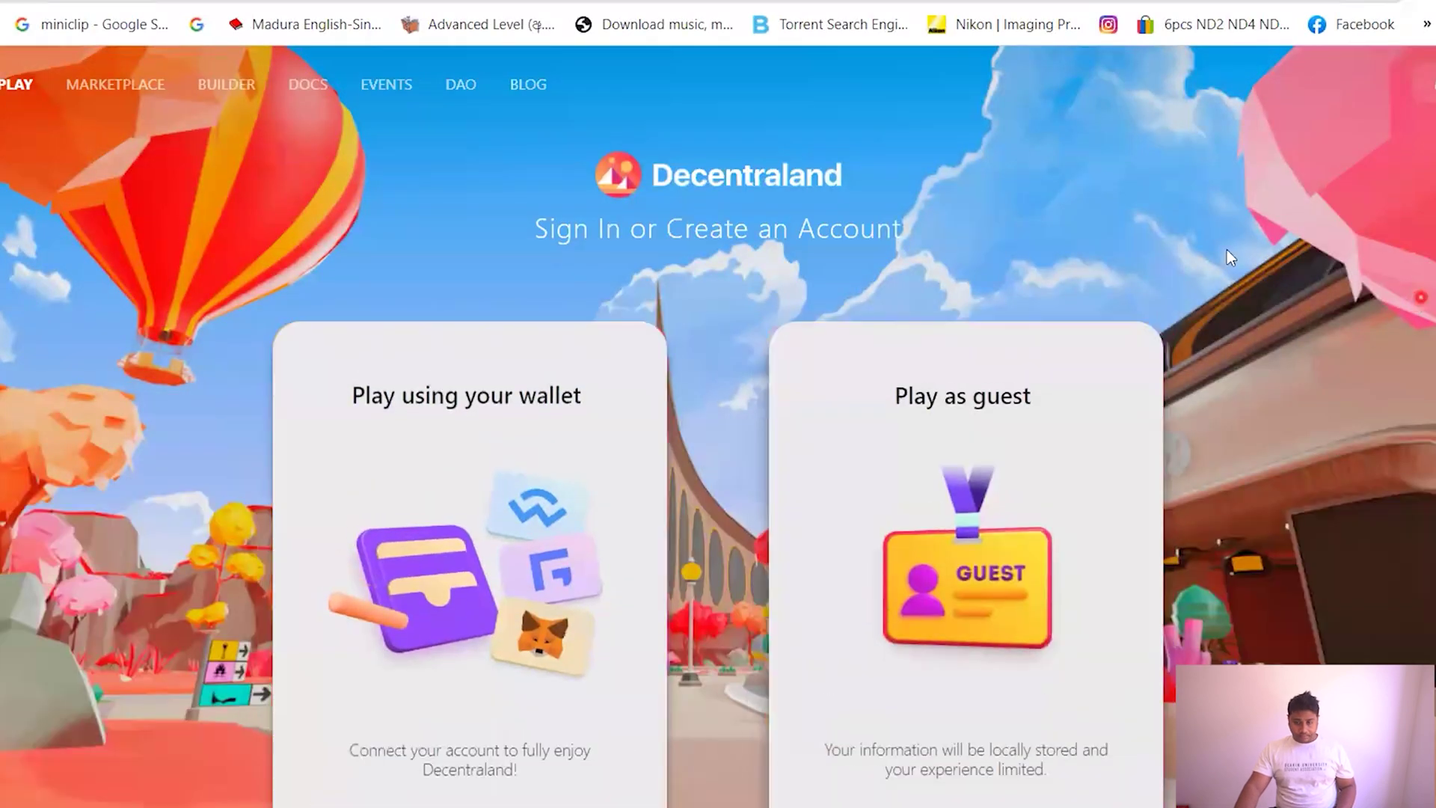
Choose to play using a wallet, connect it through MetaMask and retry the connection.
scroll(779, 404, "down", 3)
mouse_move(533, 330)
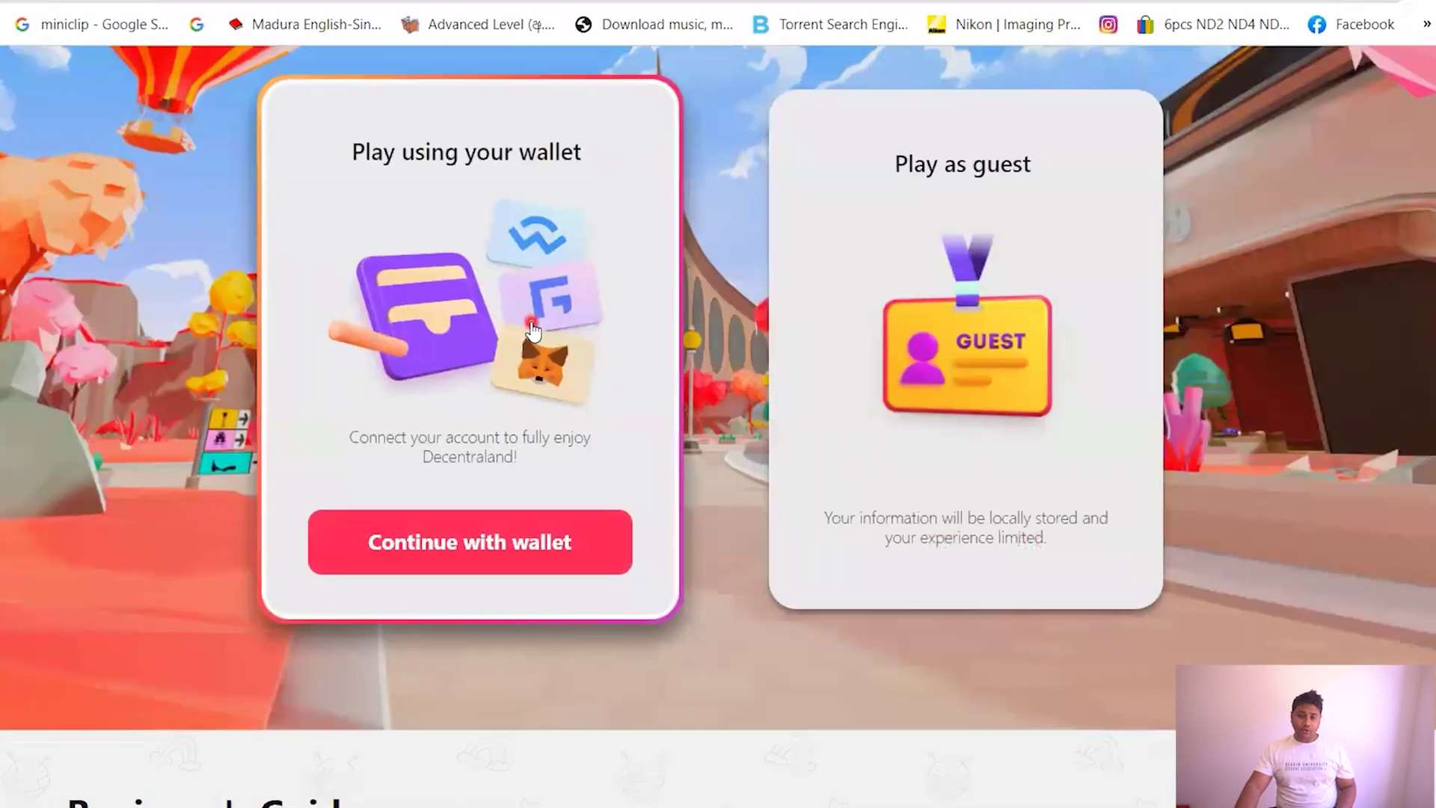
mouse_move(1061, 257)
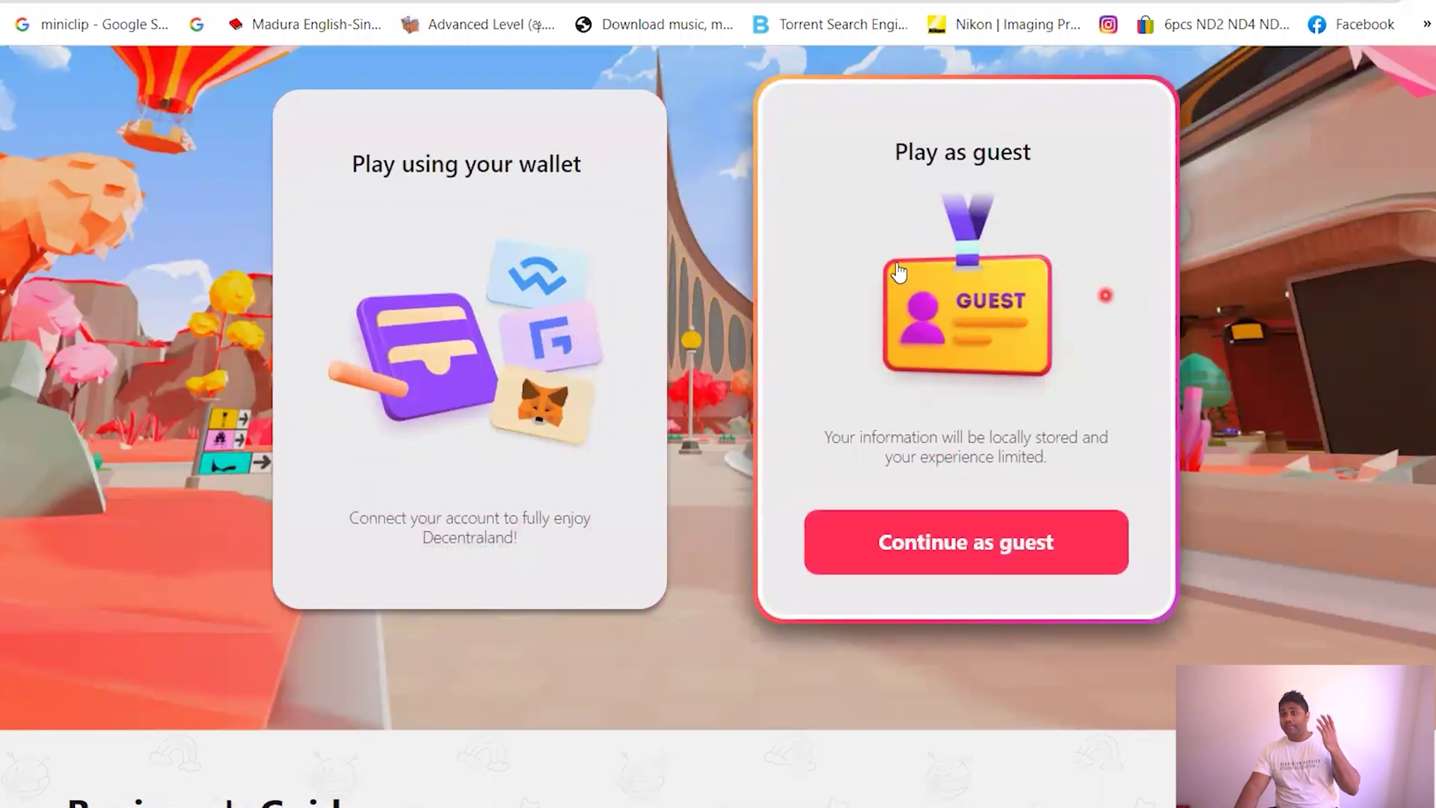
mouse_move(509, 283)
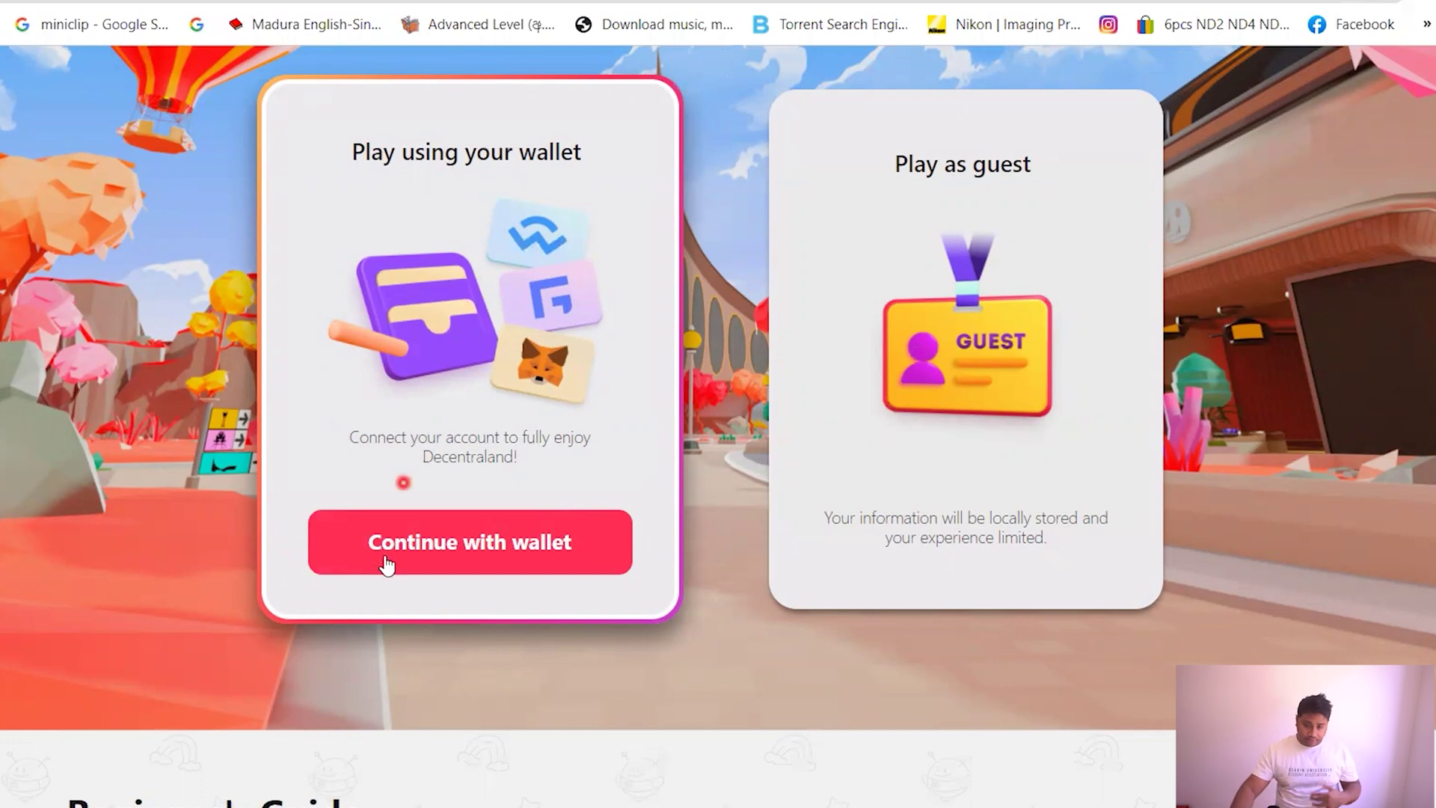
scroll(465, 488, "up", 3)
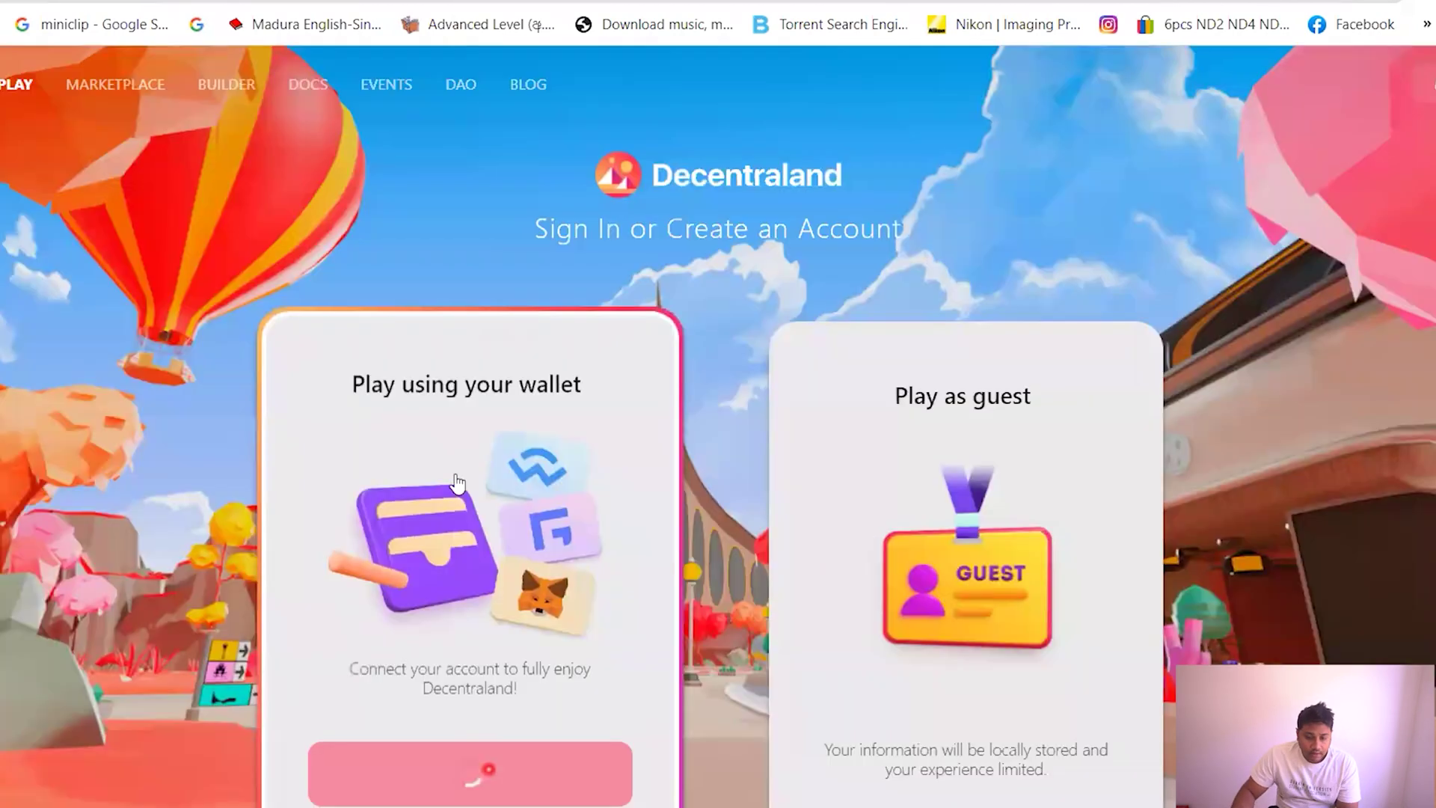
scroll(456, 516, "down", 3)
left_click(451, 525)
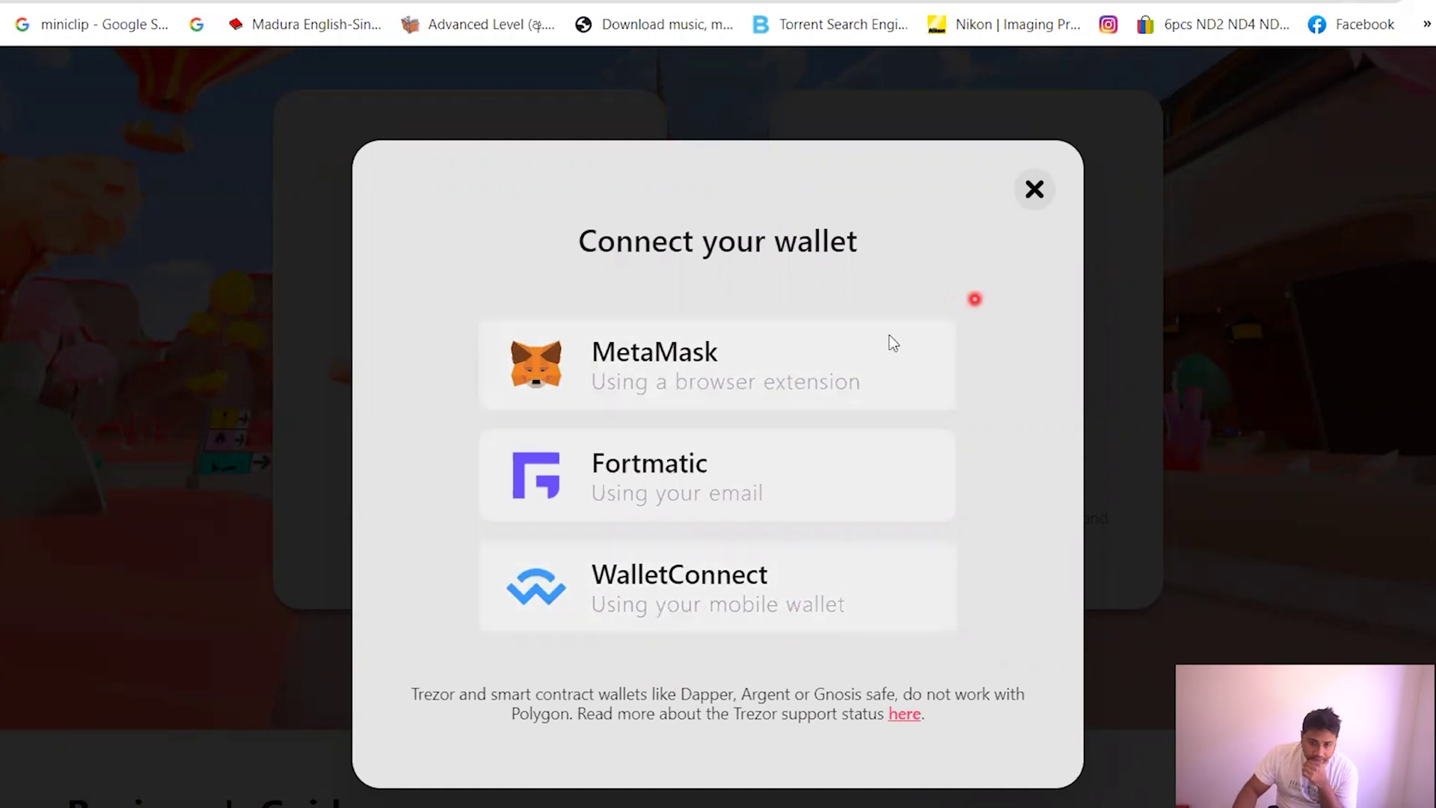
left_click(818, 354)
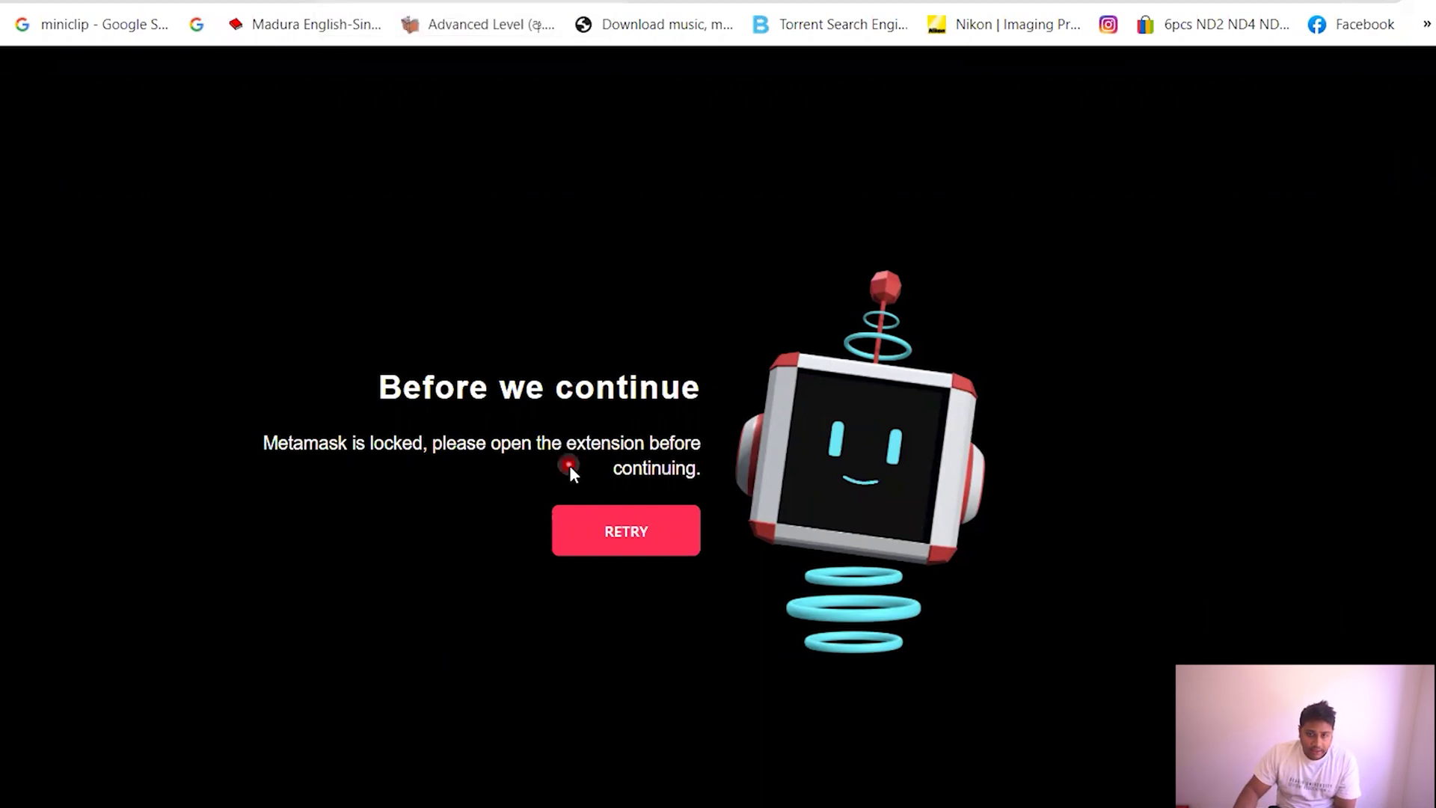
left_click(633, 550)
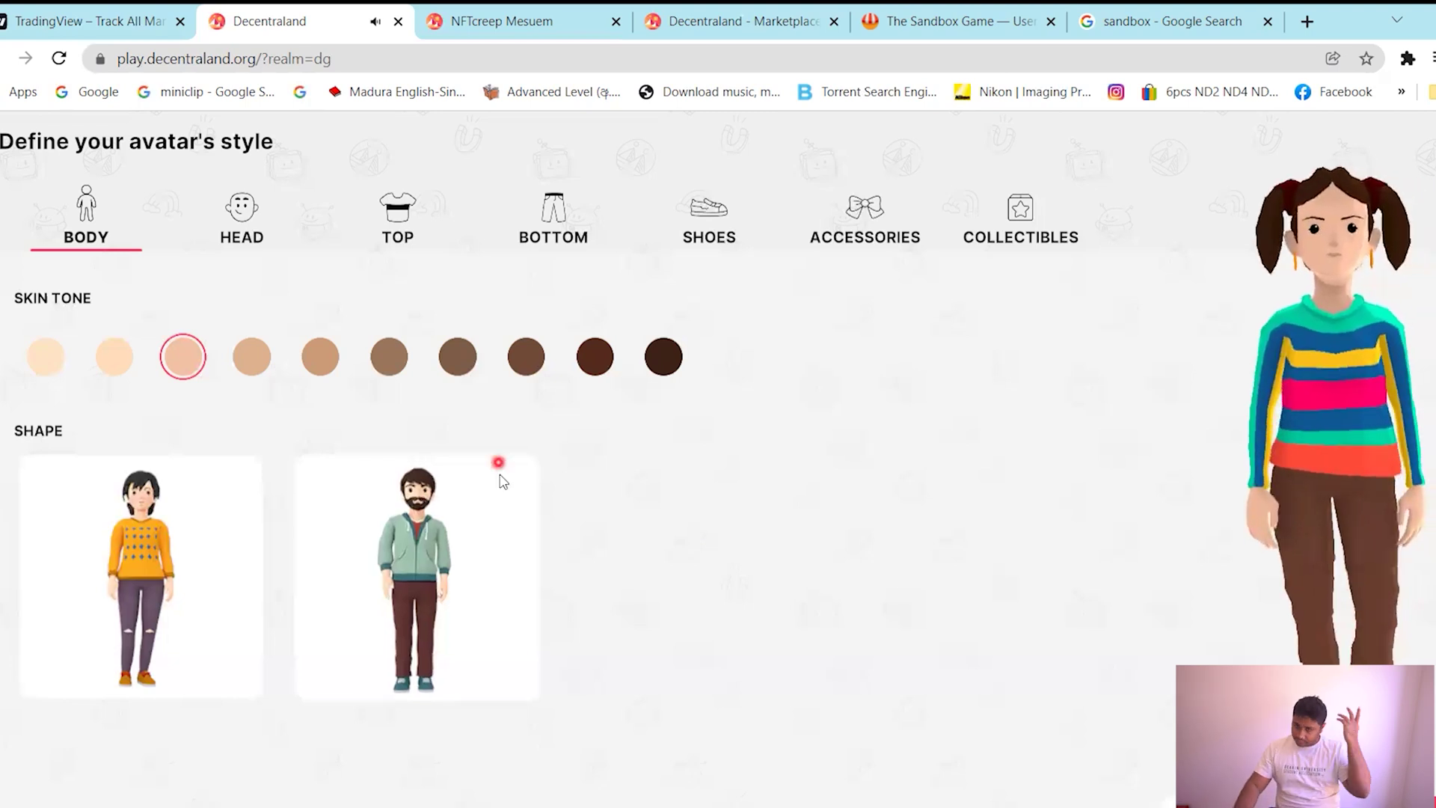
Give the avatar the bearded male body shape and the seventh skin tone, and look through the hair styles.
left_click(456, 542)
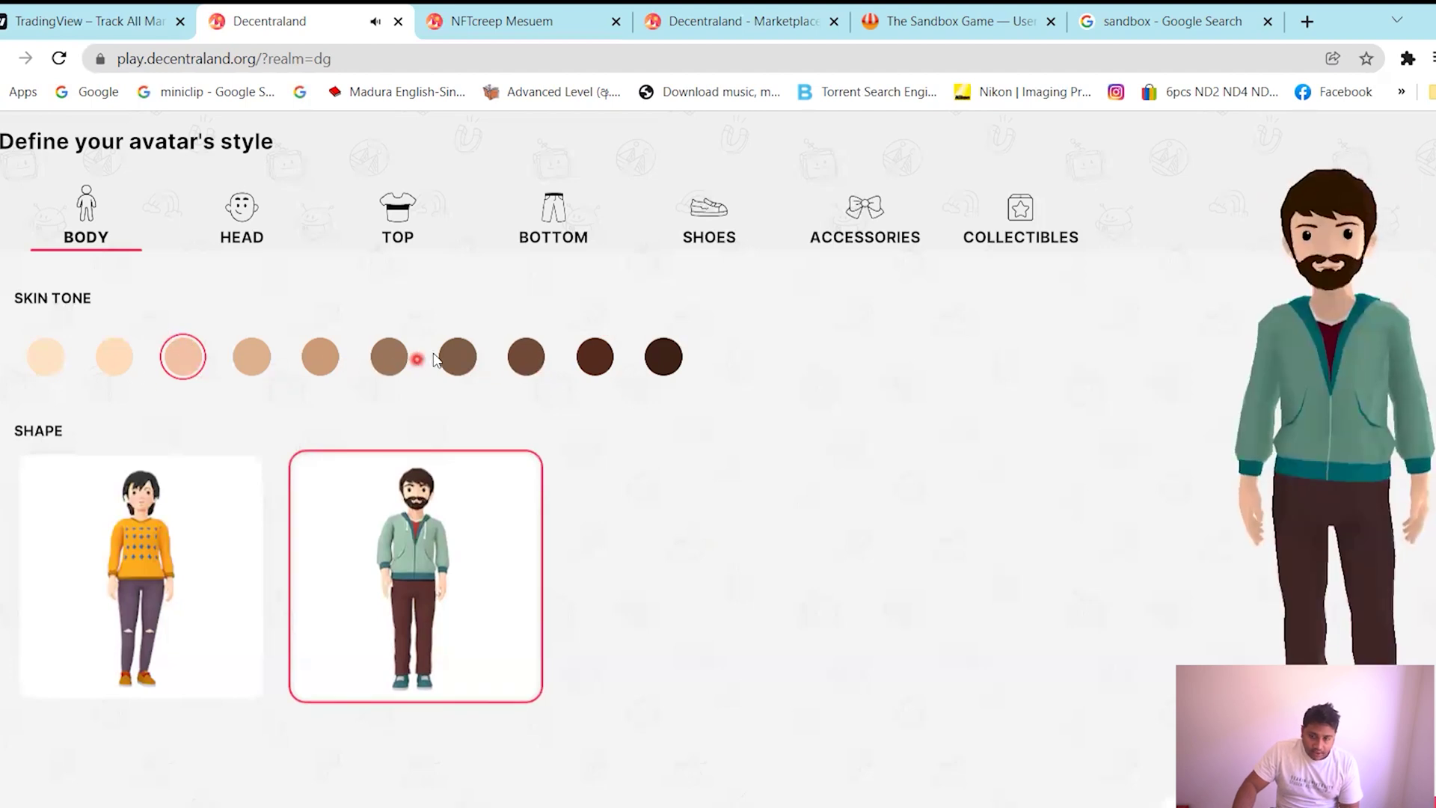
left_click(464, 352)
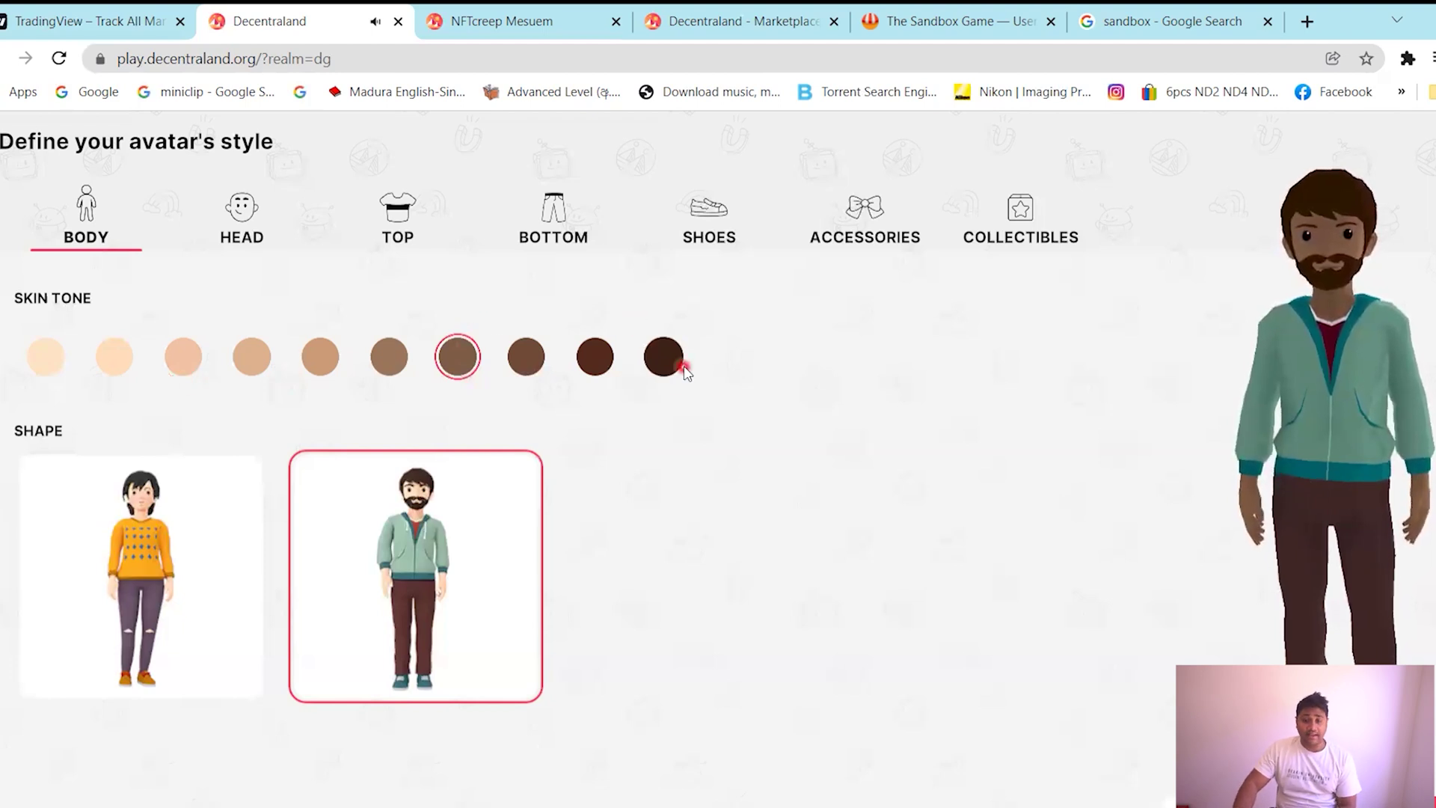
left_click(228, 224)
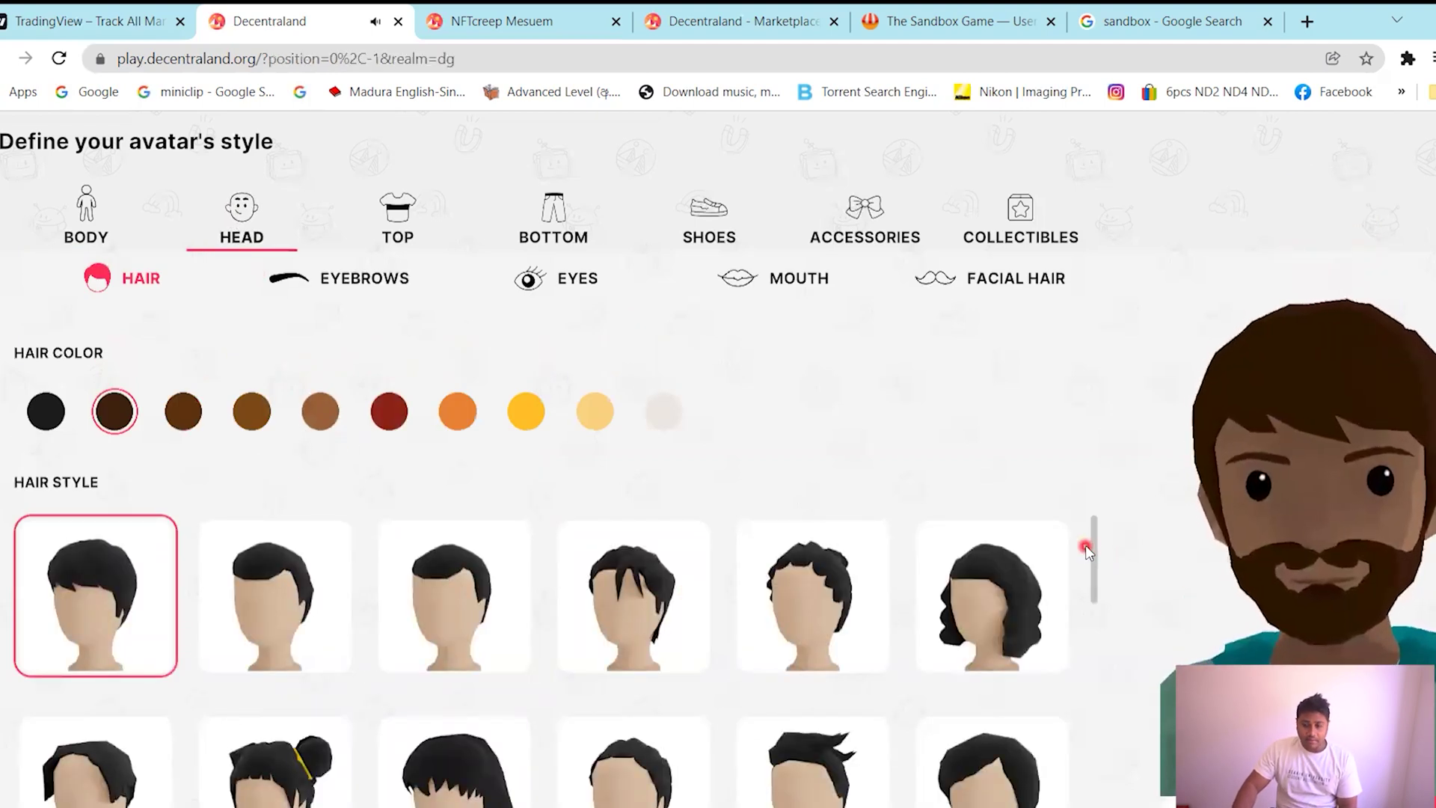
scroll(1096, 550, "down", 3)
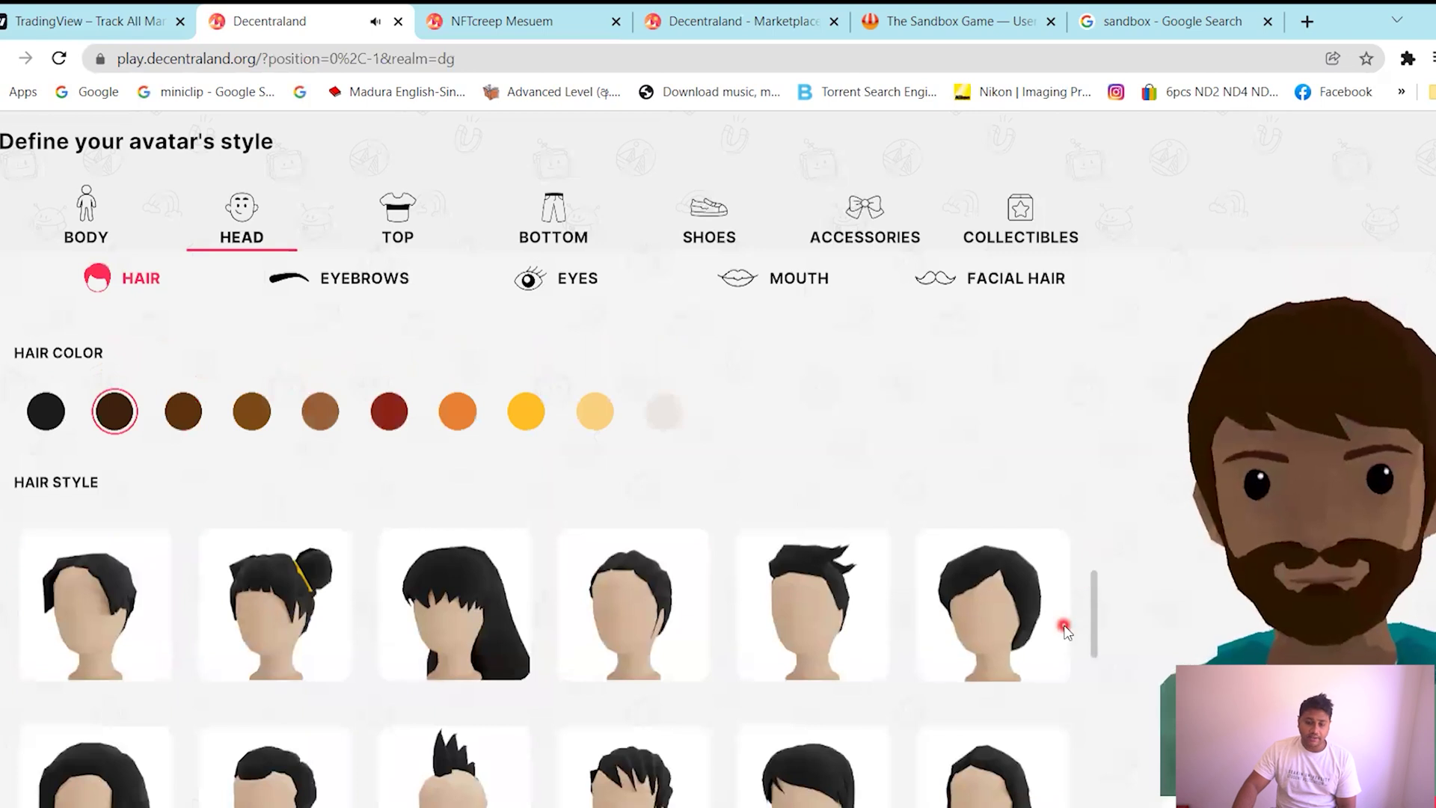
scroll(1067, 625, "down", 5)
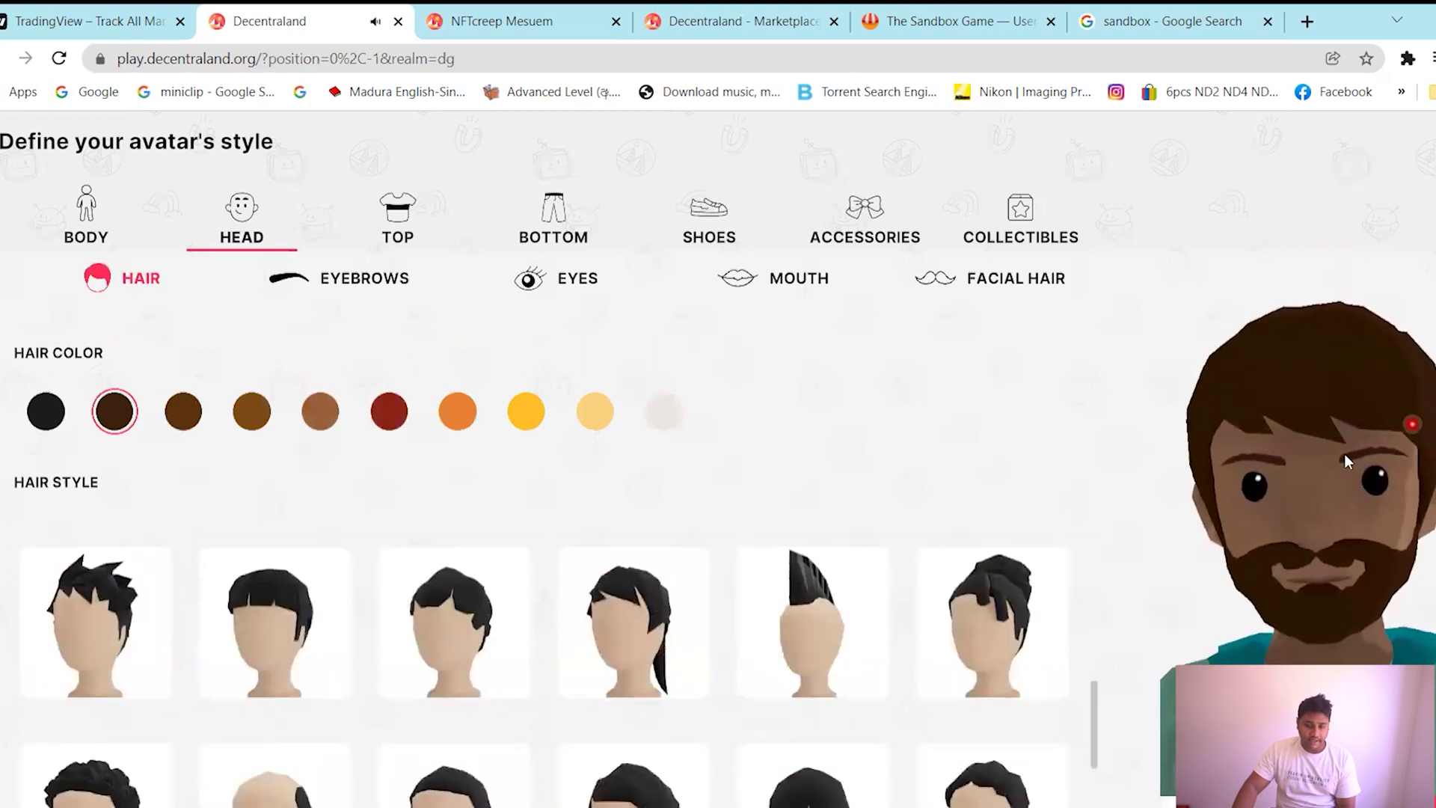
Dress the avatar in the red-and-black checked shirt and the dark brown clawed shoes.
left_click(404, 219)
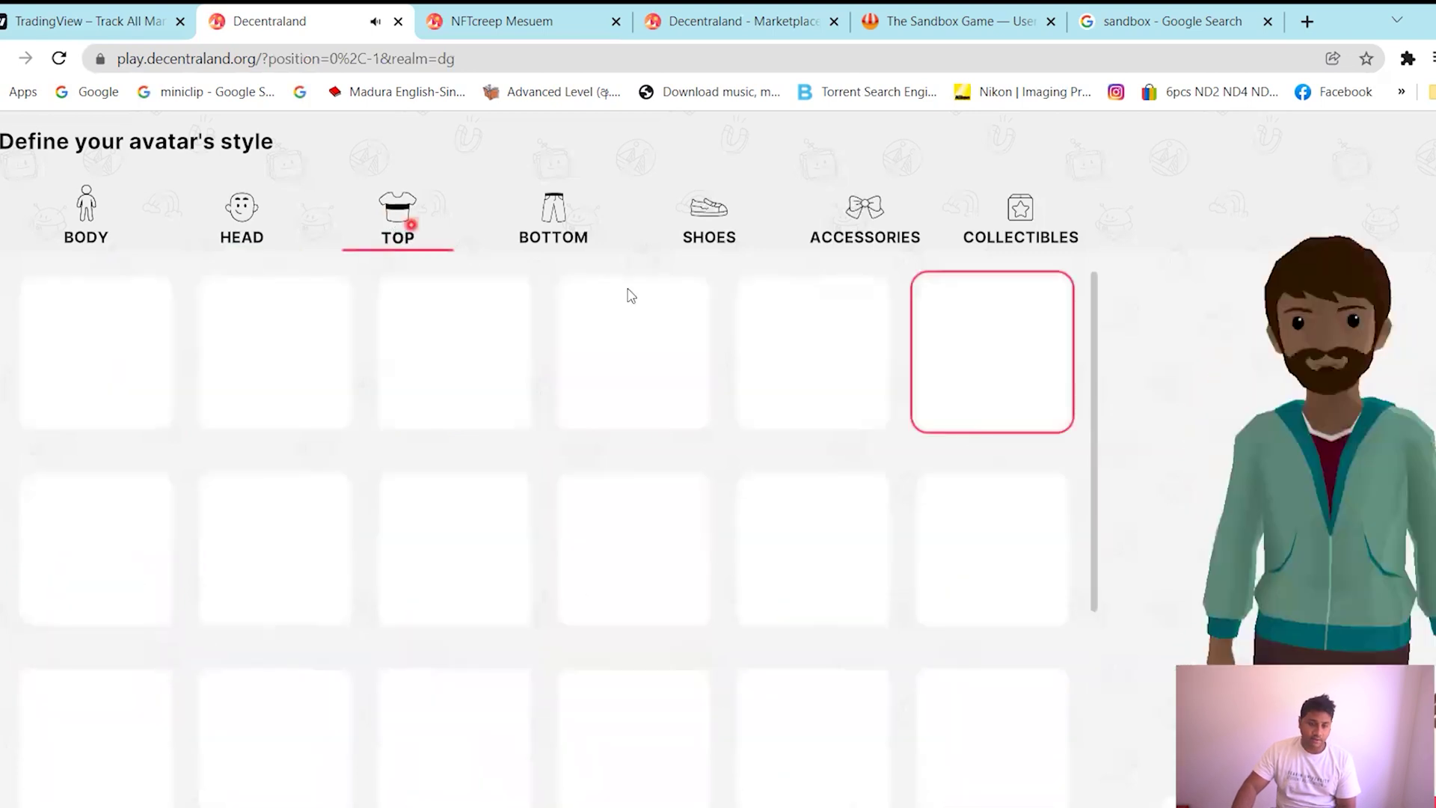
left_click(877, 706)
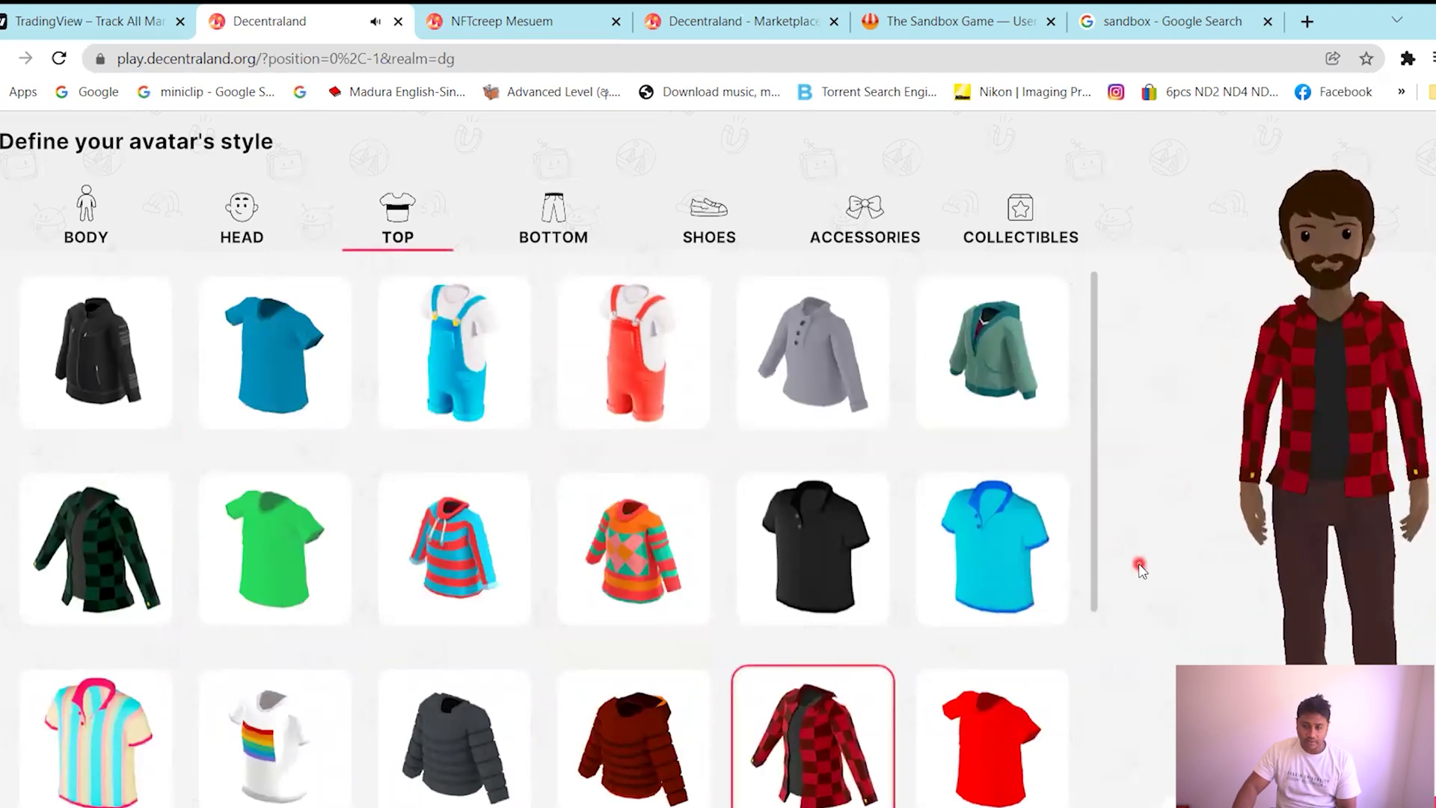
left_click(540, 211)
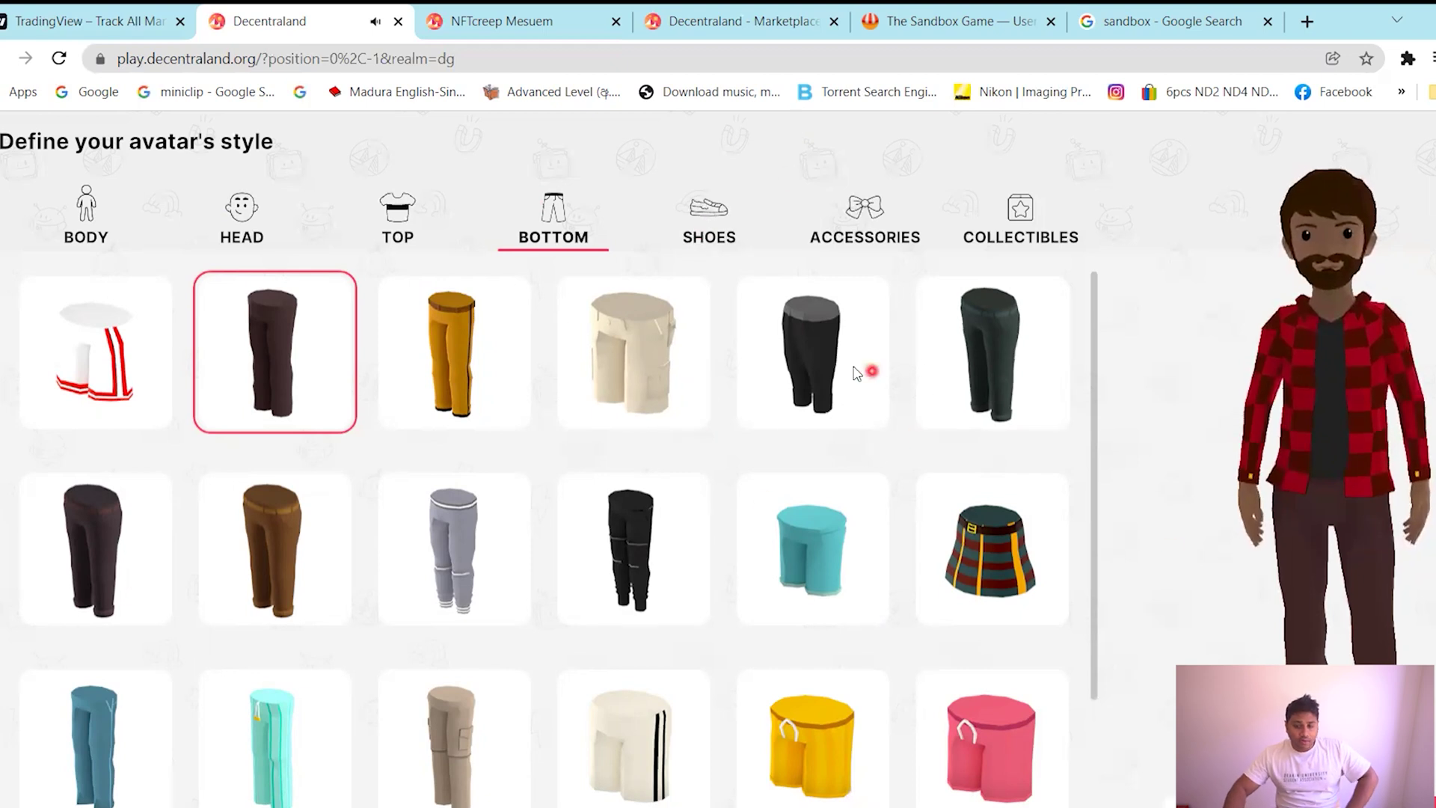
left_click(705, 219)
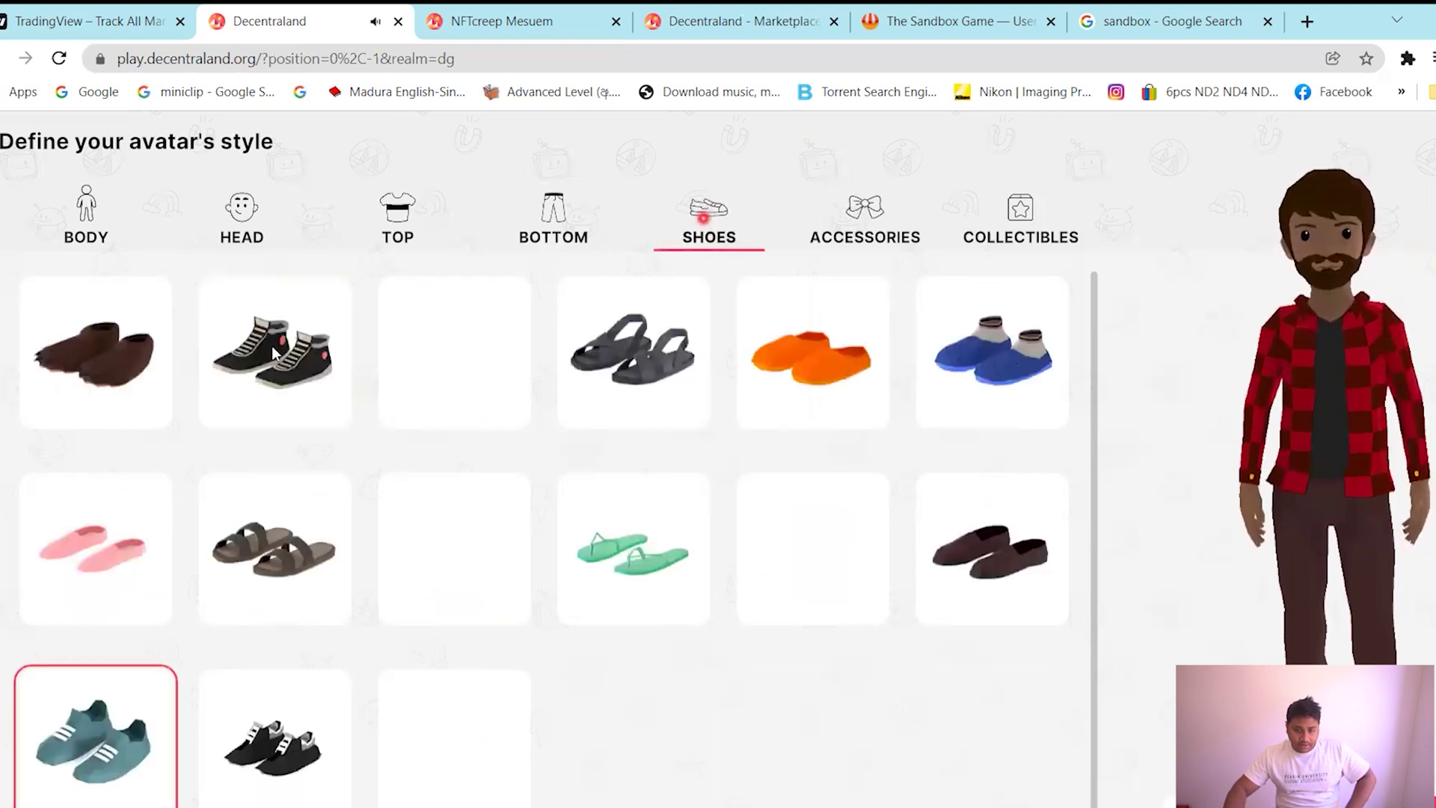
left_click(96, 351)
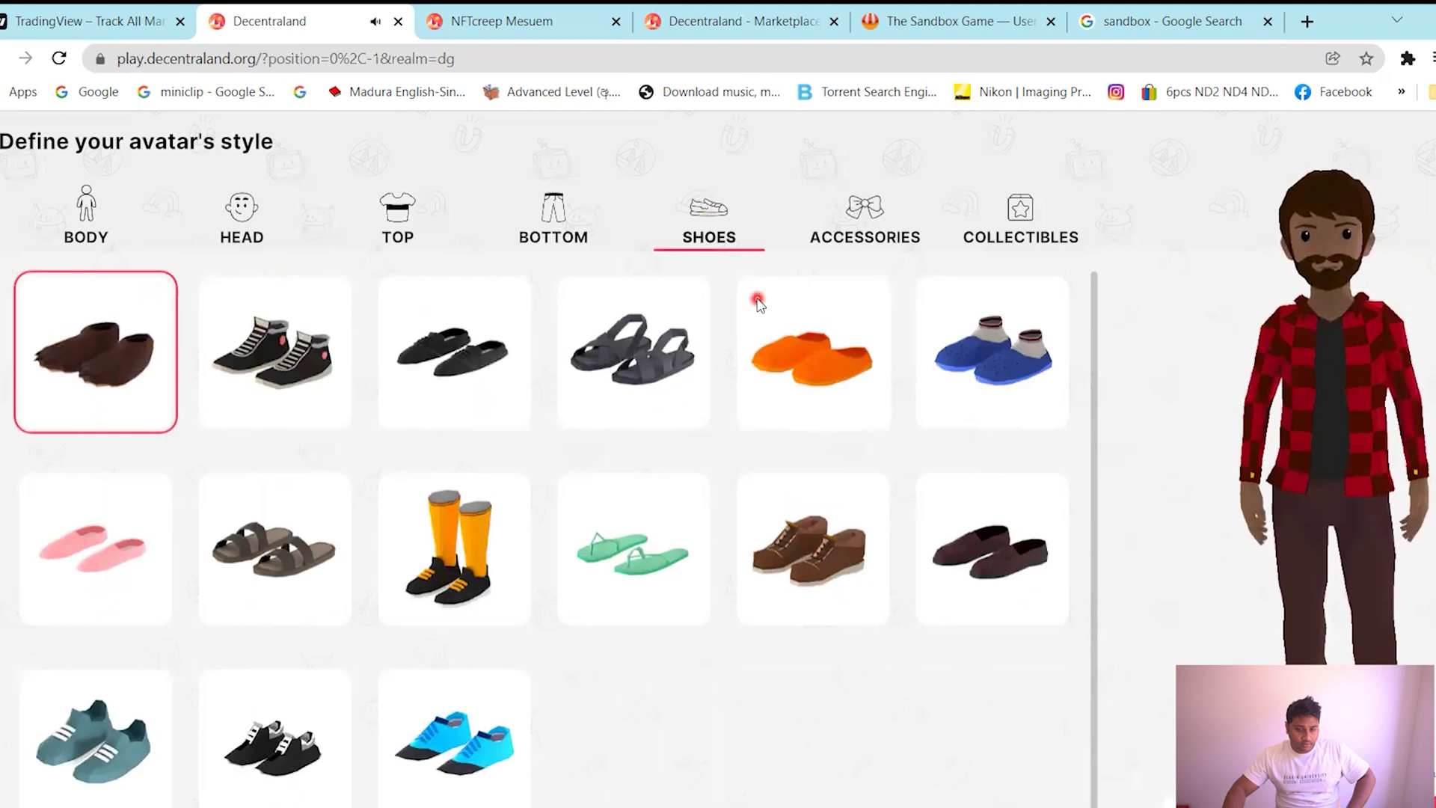
Put the thick-framed black sunglasses on the avatar and view the collectibles to finish its styling.
left_click(864, 217)
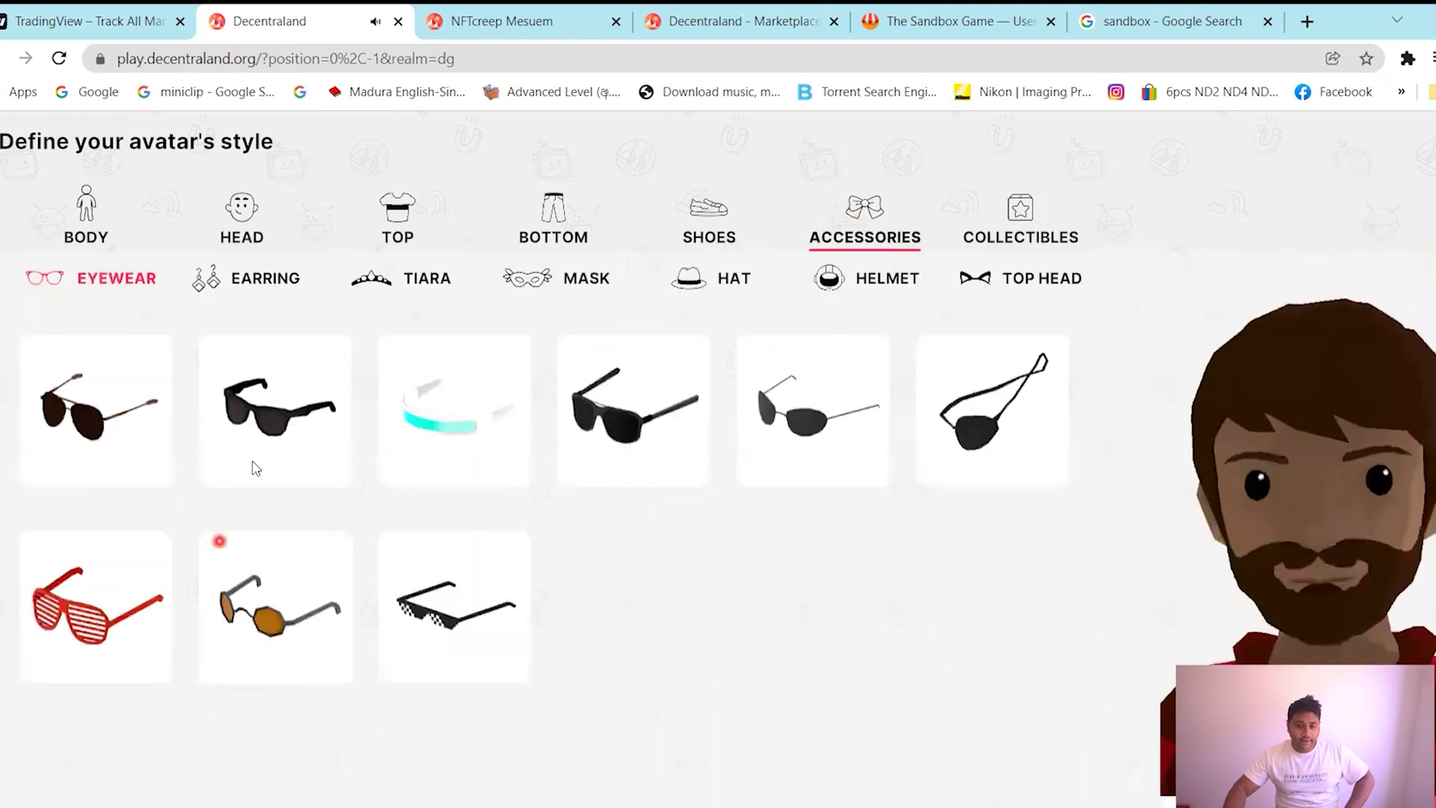
left_click(256, 425)
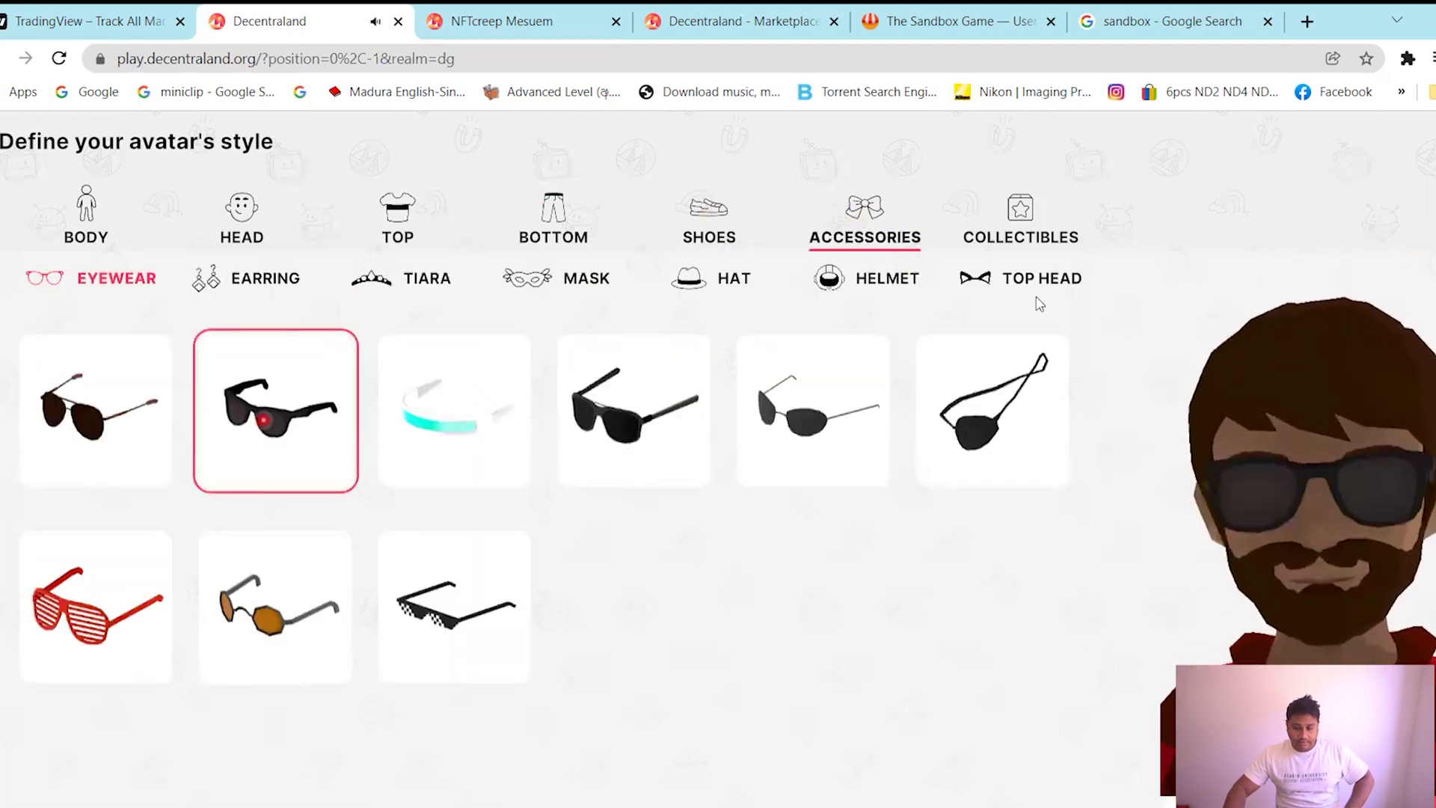
left_click(1023, 211)
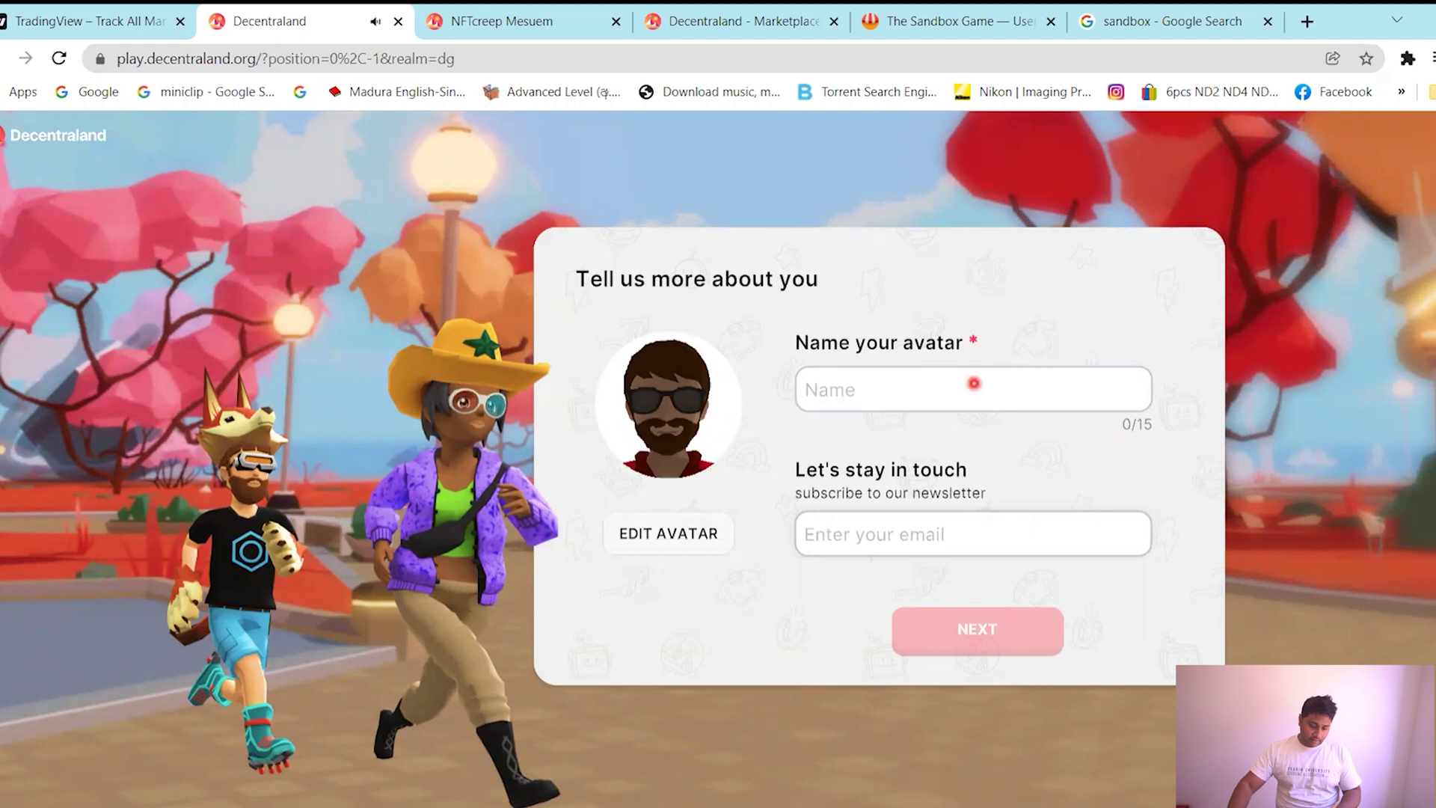
Name the avatar BugsBunnyy.
left_click(973, 383)
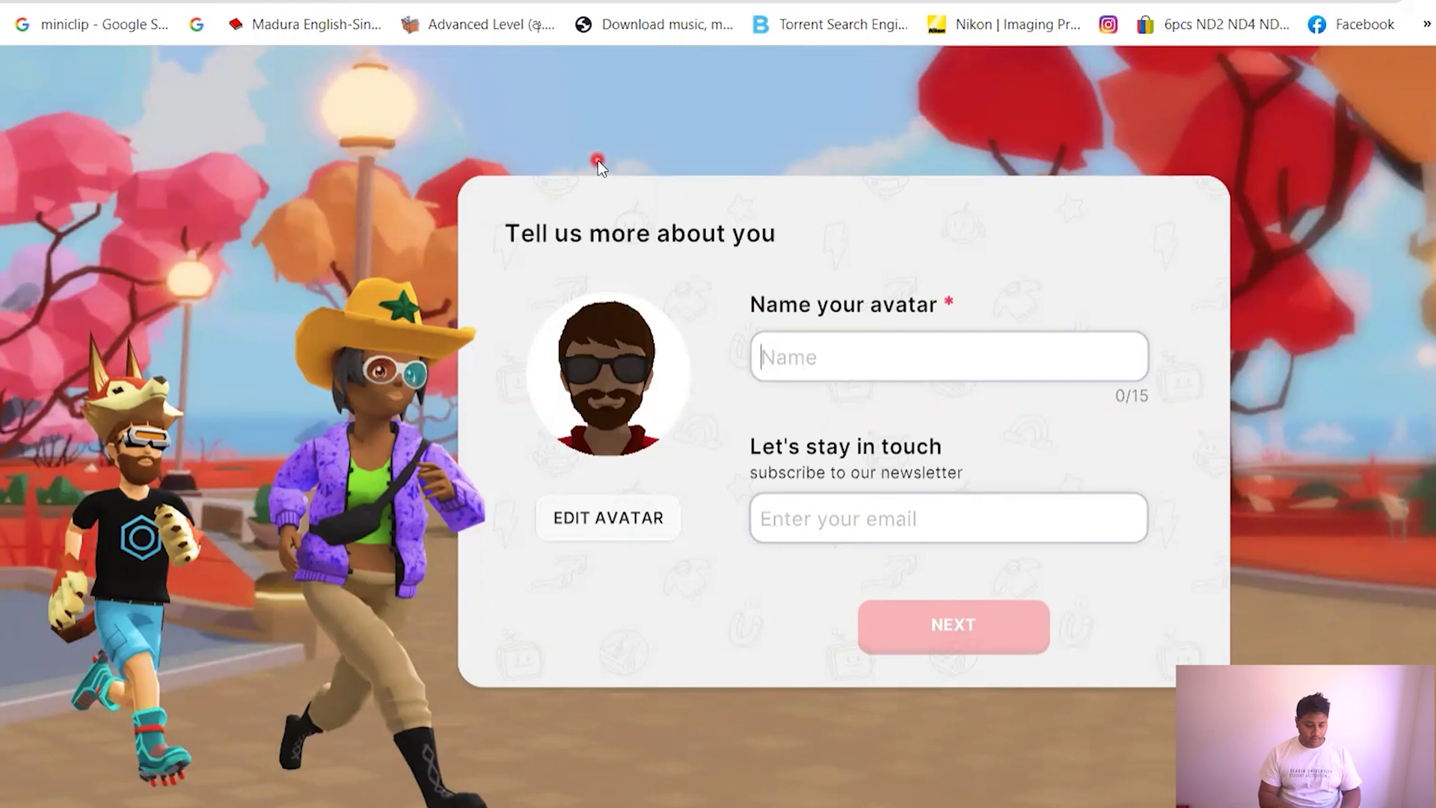
type("BugsBunny")
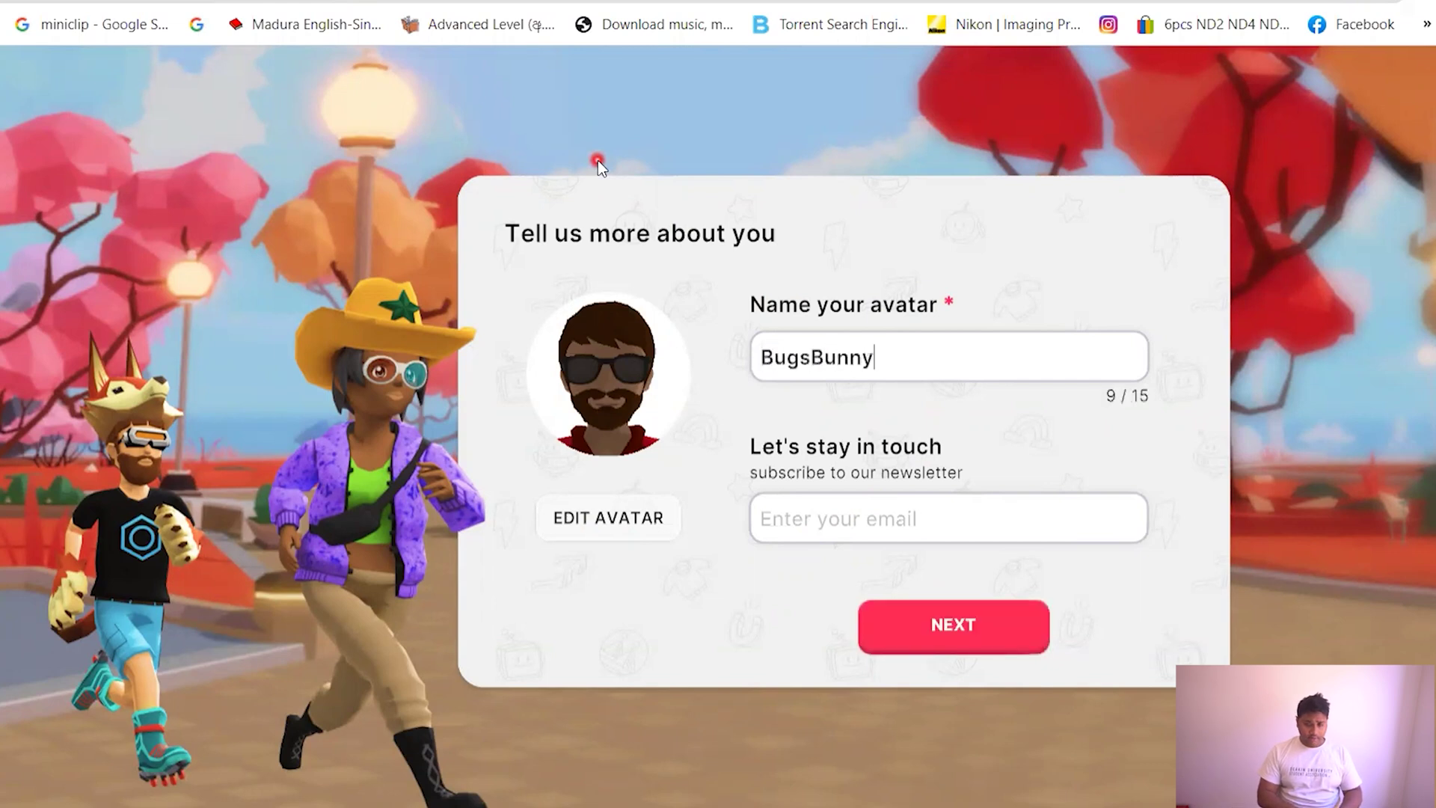
type("y")
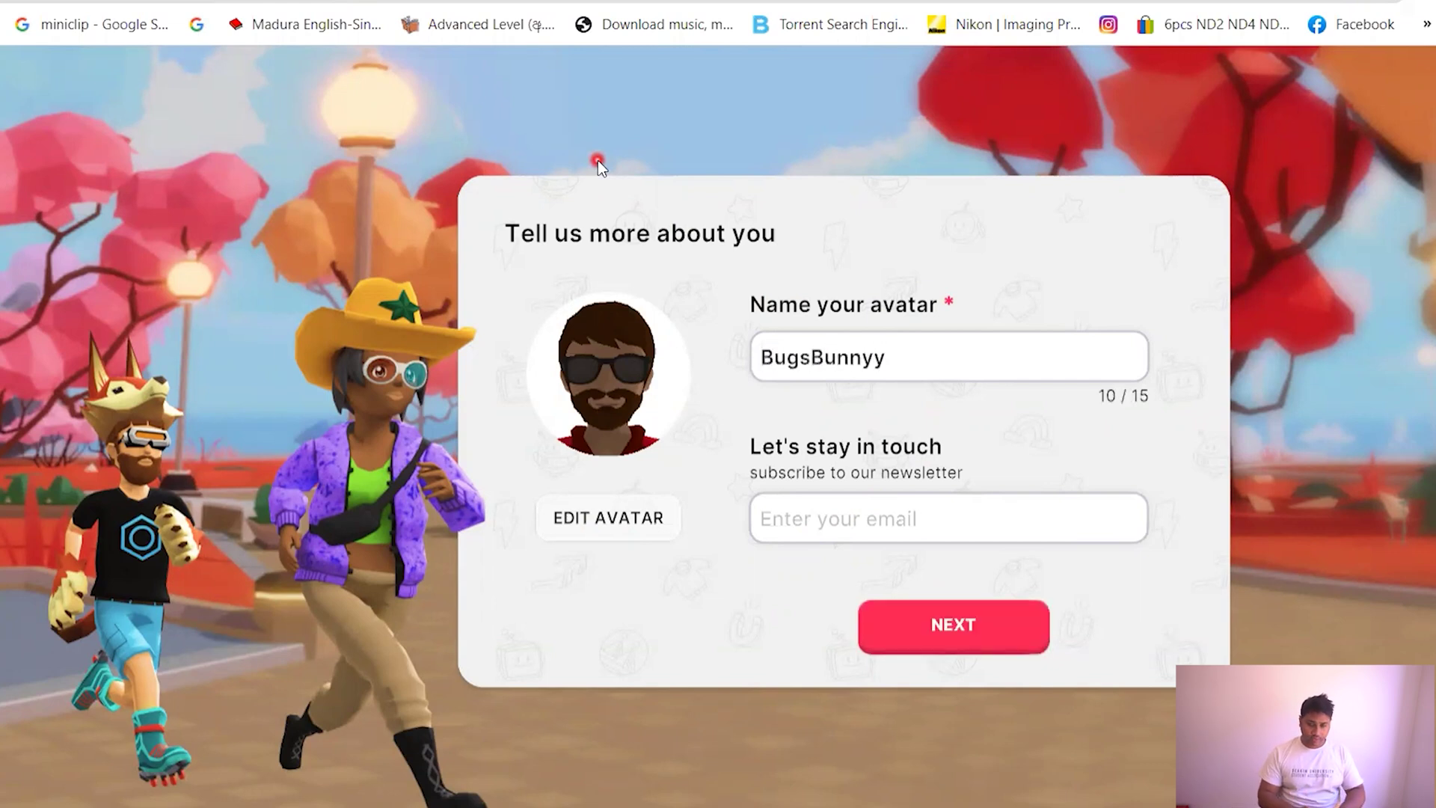
Extend the avatar's name to BugsBunnyy2021, leave the newsletter e-mail empty, and continue the registration.
type("2021")
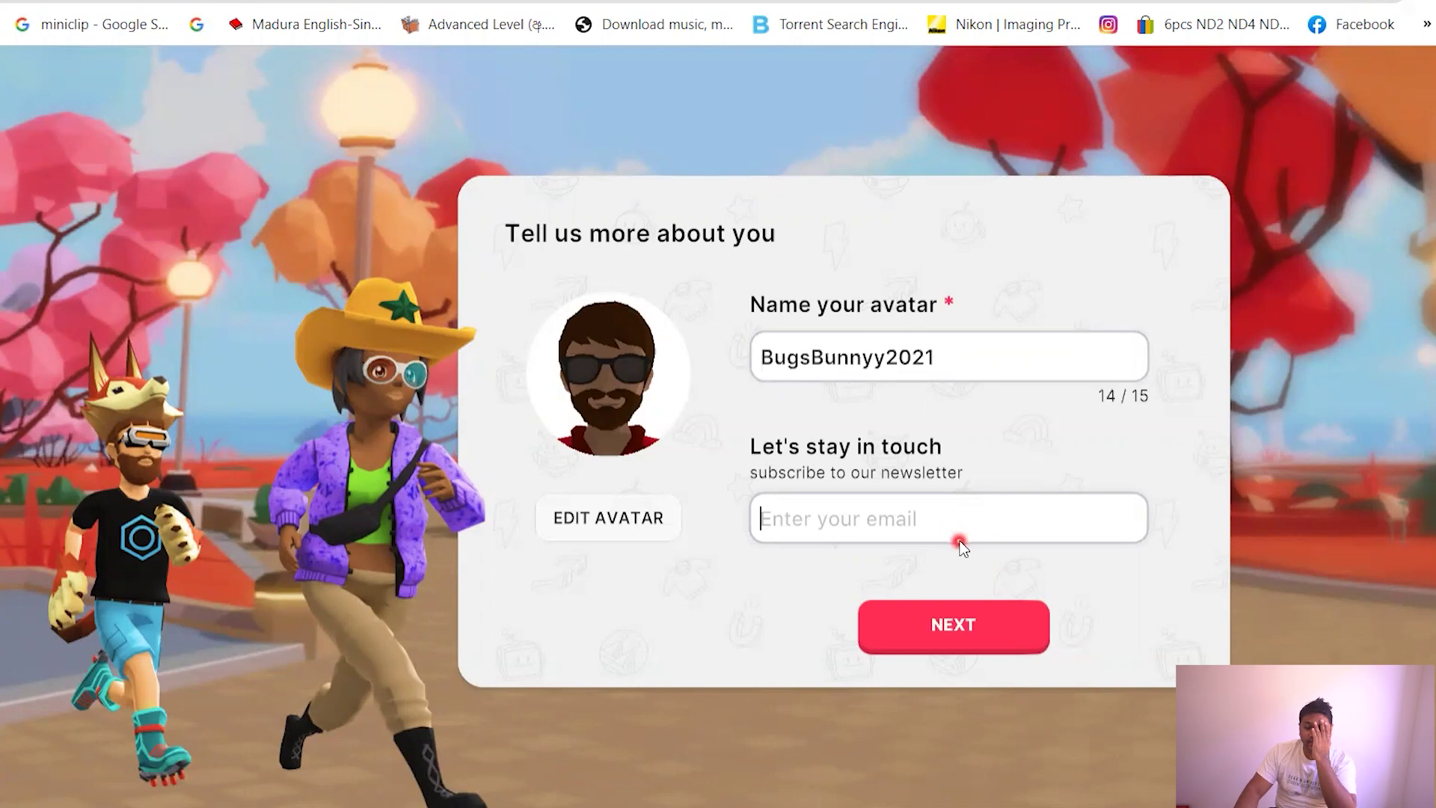
left_click(971, 634)
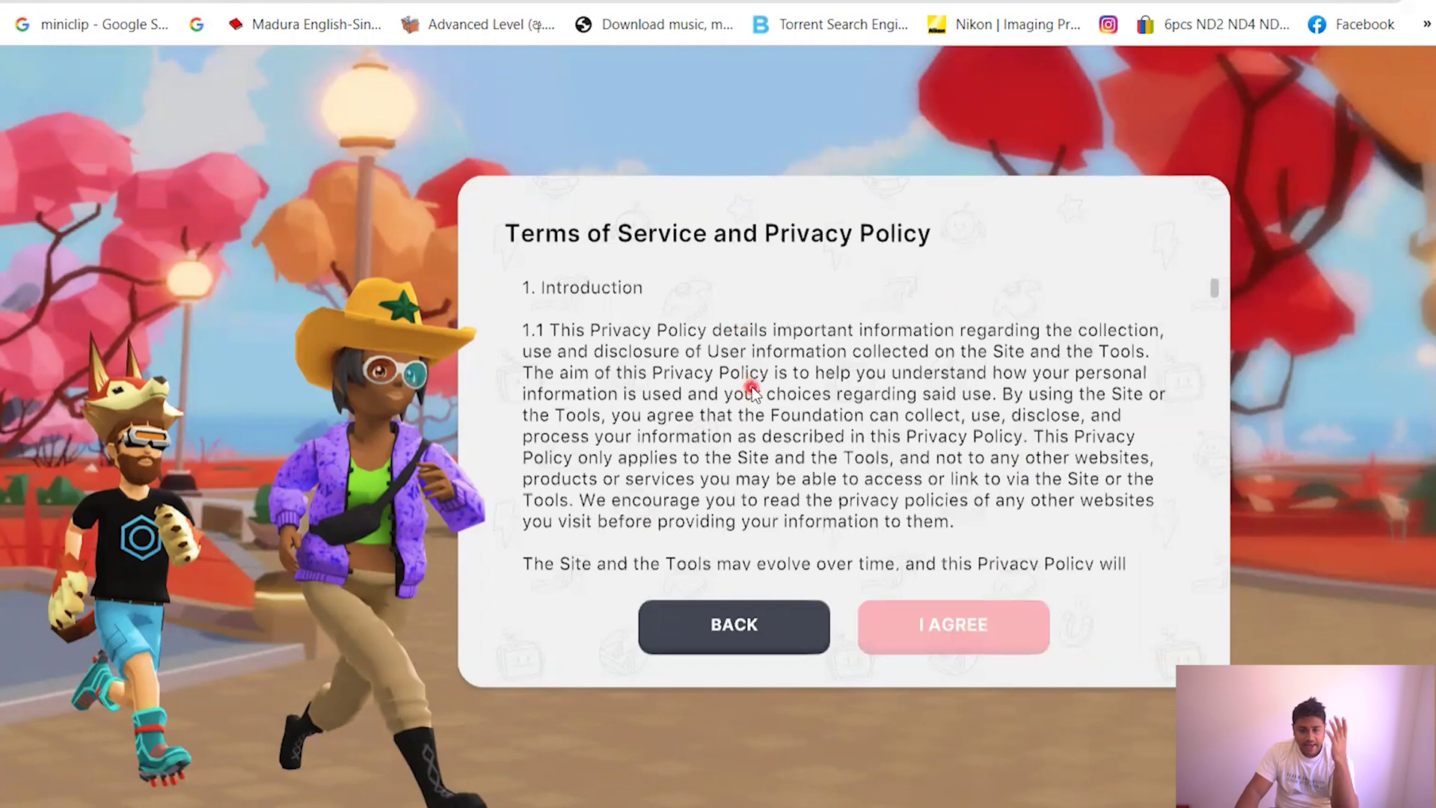
Go through the Terms of Service and Privacy Policy far enough to accept them, and agree to them.
scroll(860, 380, "down", 2)
scroll(1043, 361, "down", 10)
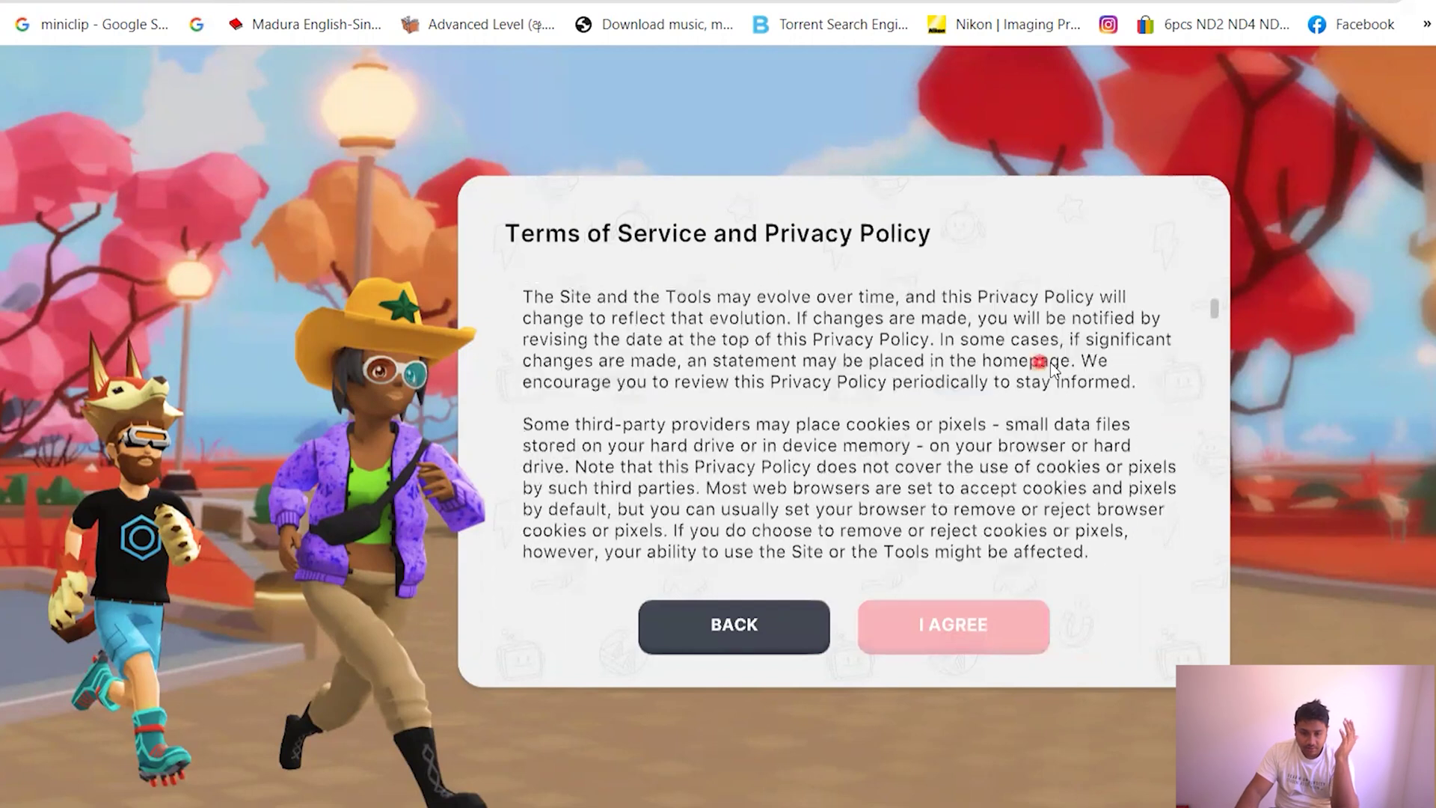
scroll(1052, 364, "down", 12)
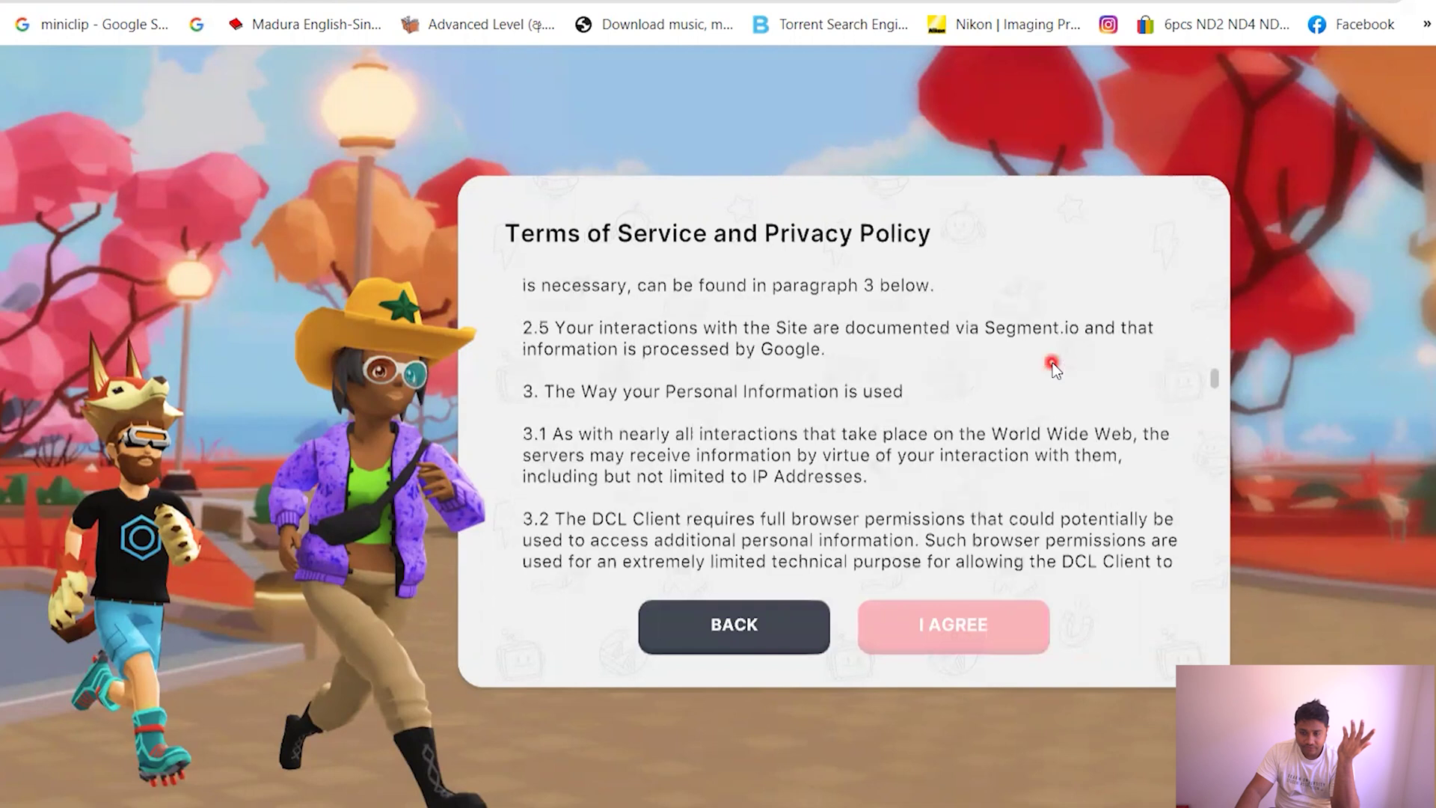
scroll(1047, 363, "down", 9)
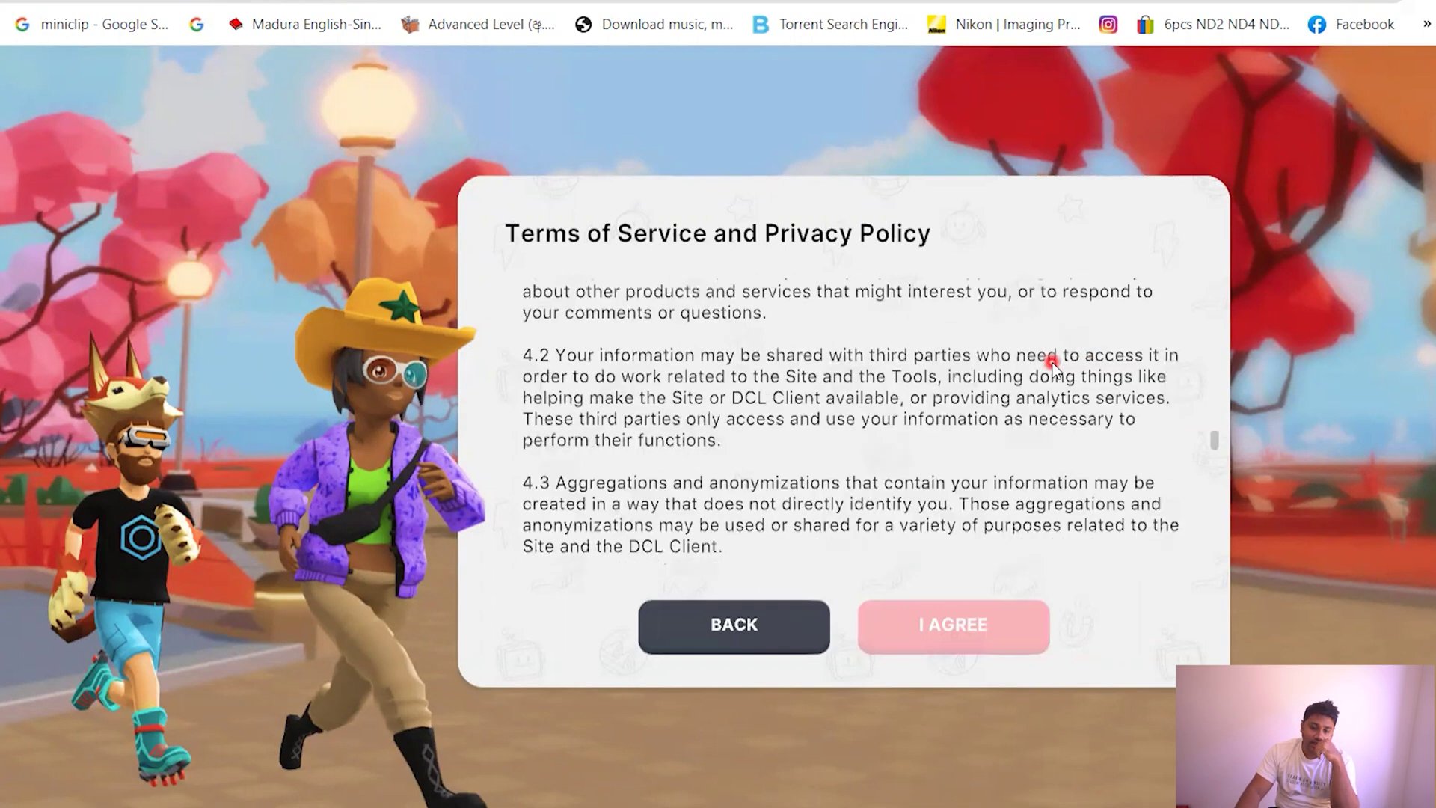
left_click_drag(1216, 491, 1189, 620)
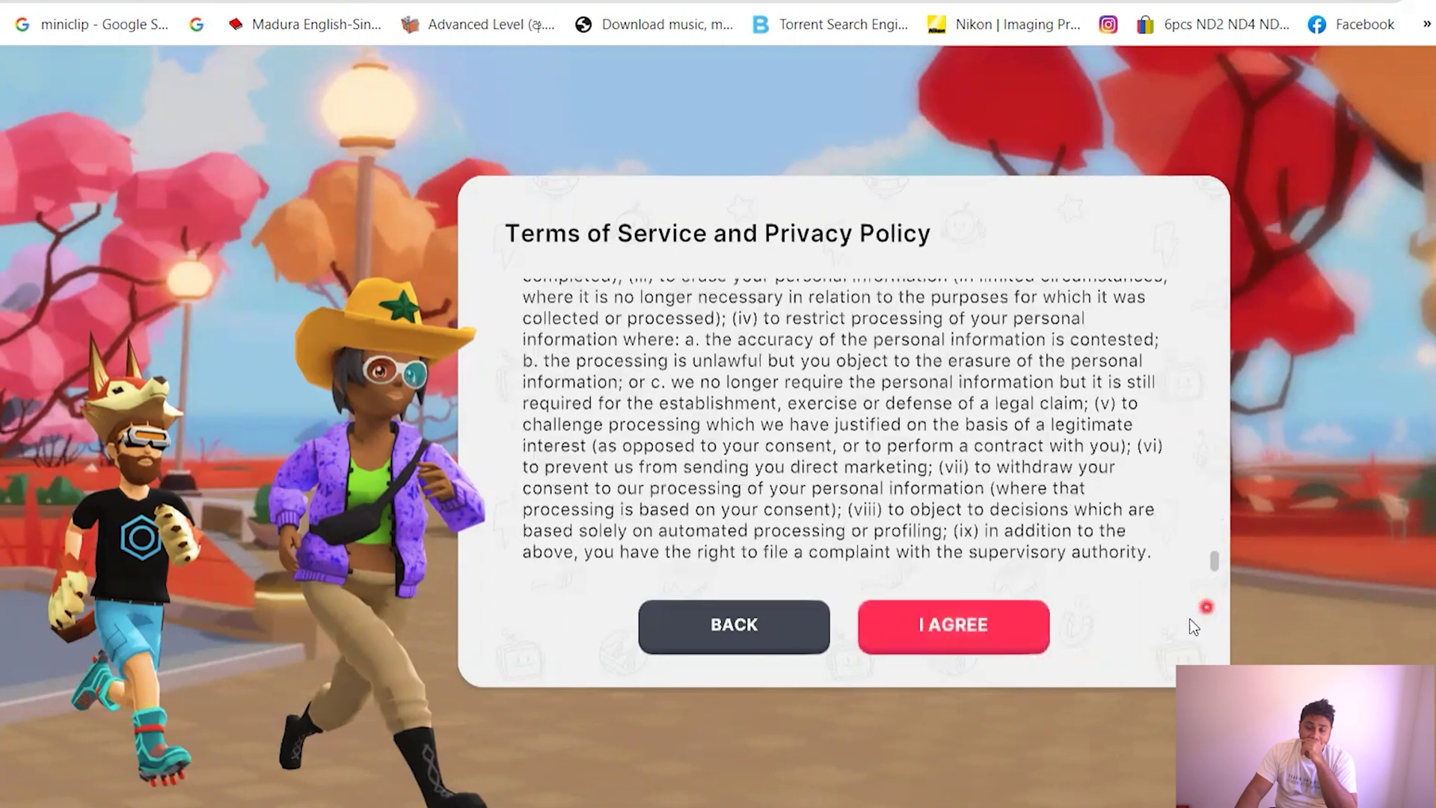
left_click(918, 627)
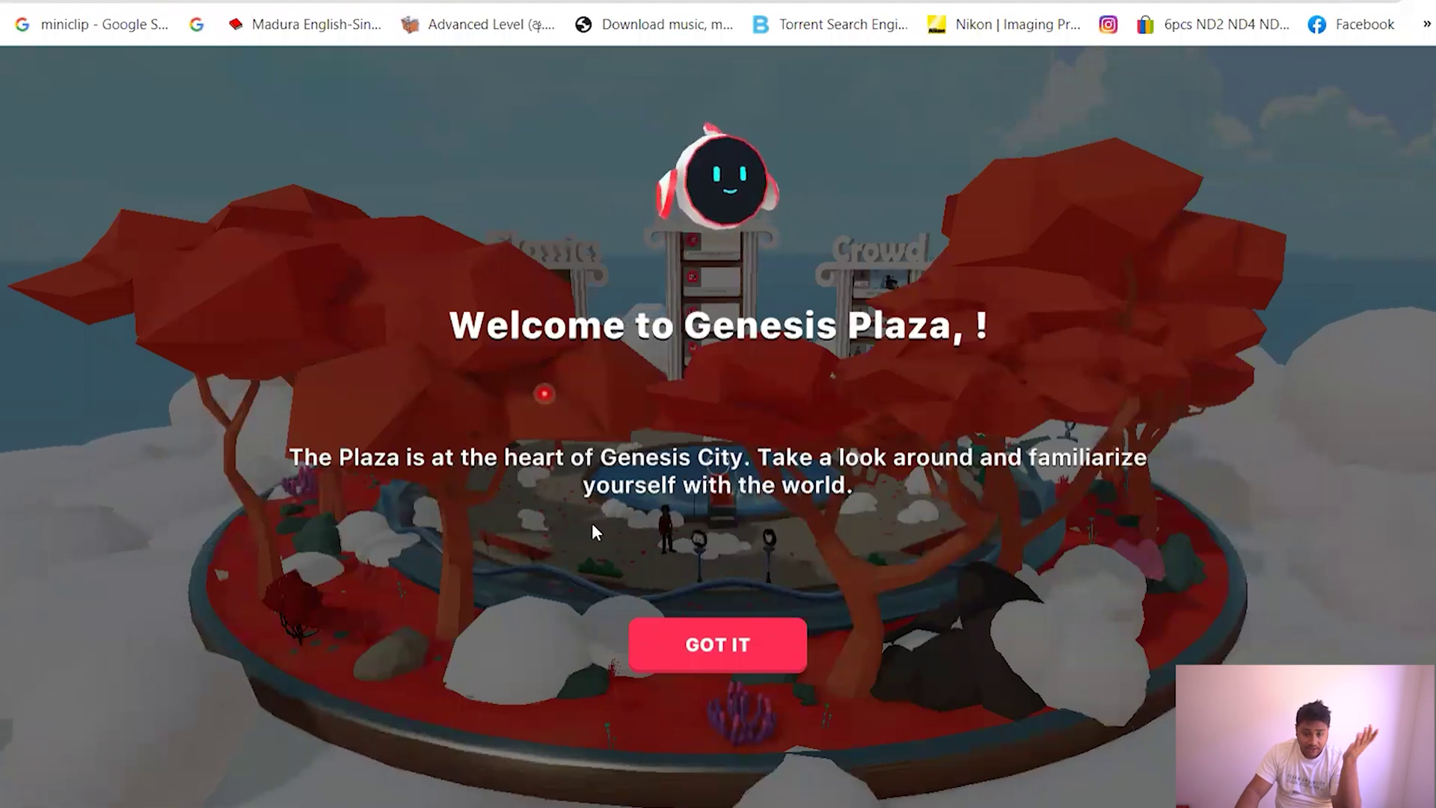
Dismiss the Genesis Plaza welcome message and begin Alice's tutorial on Decentraland basics.
left_click(758, 642)
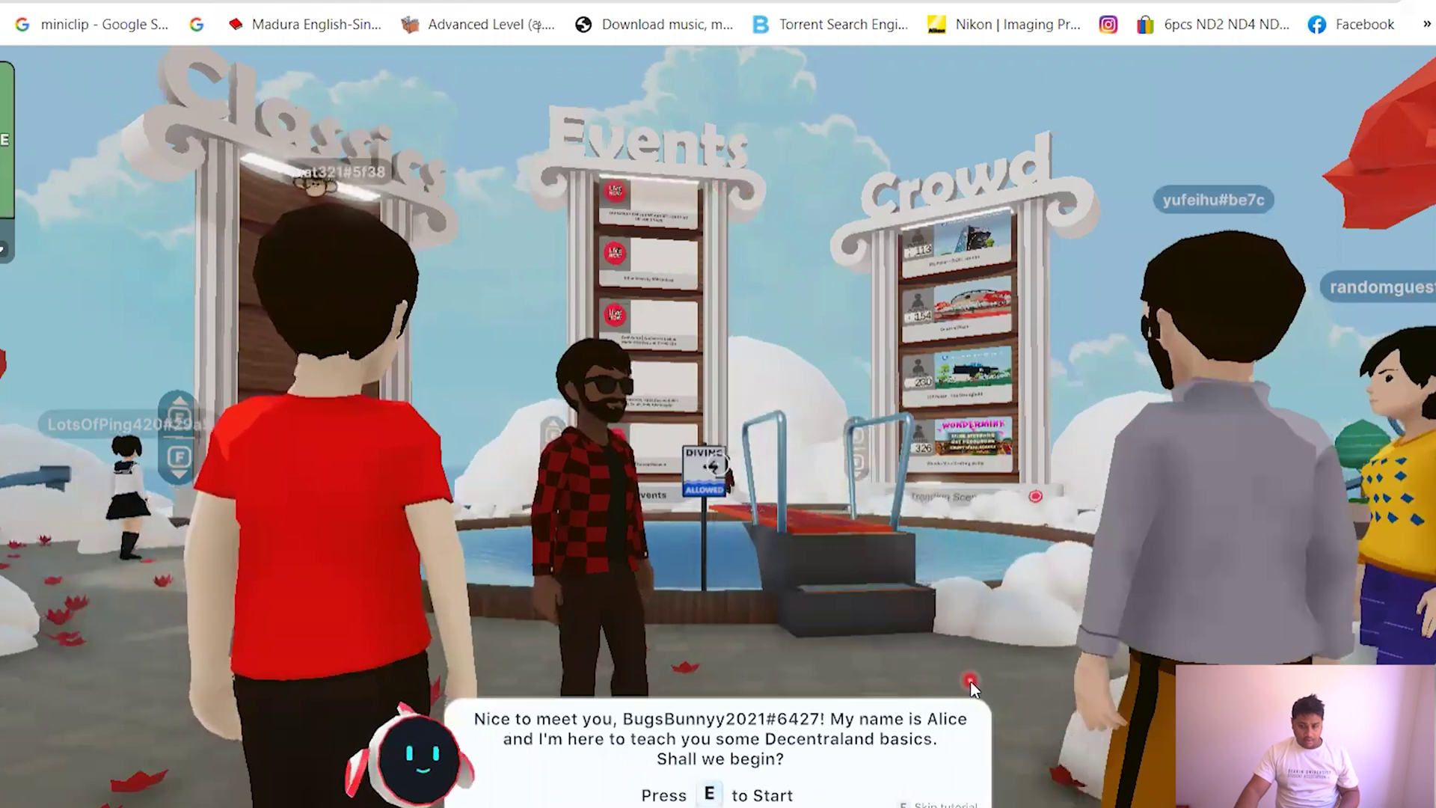
key("e")
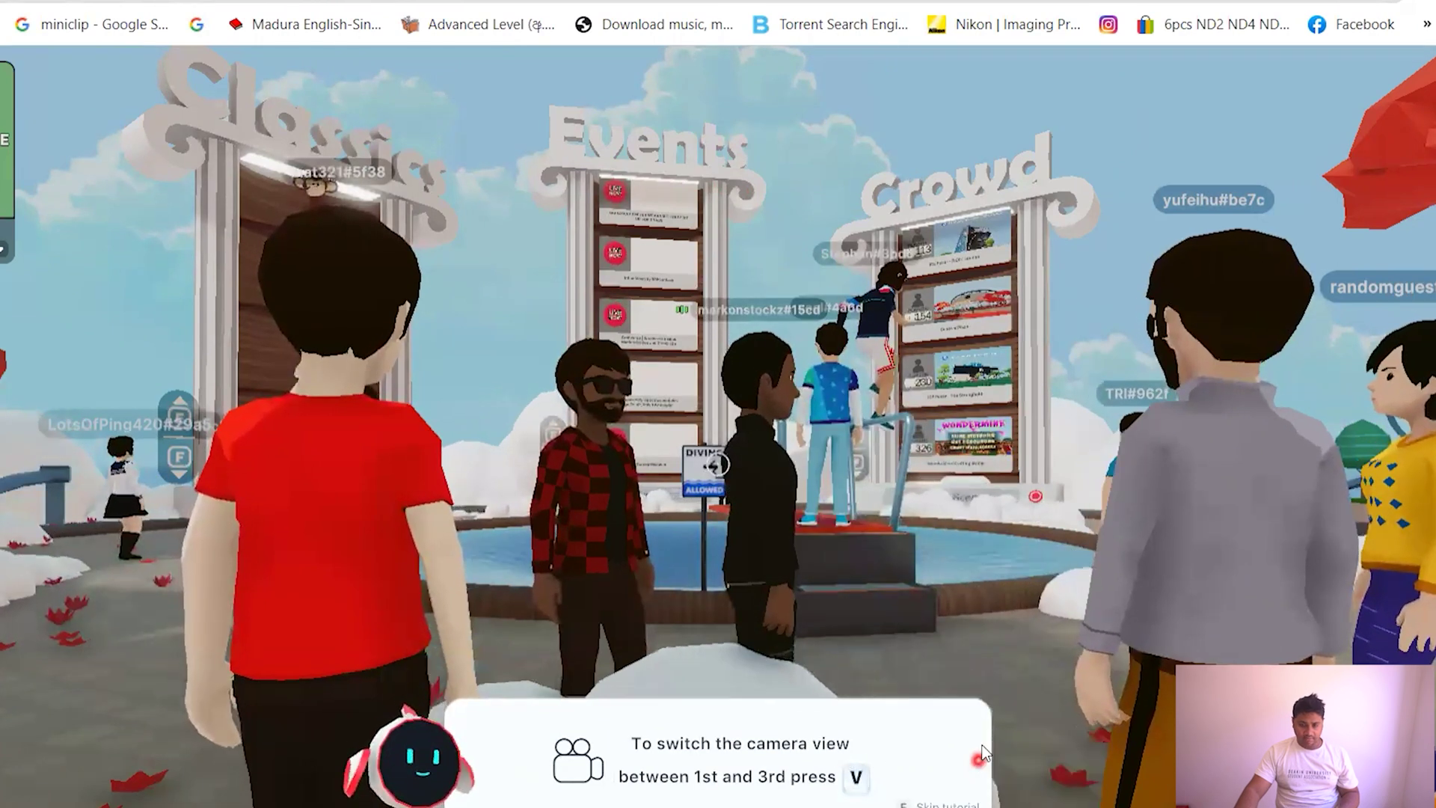
Take control of the avatar and run it around the pool, past the Old Classics board, to the Events board.
left_click(940, 655)
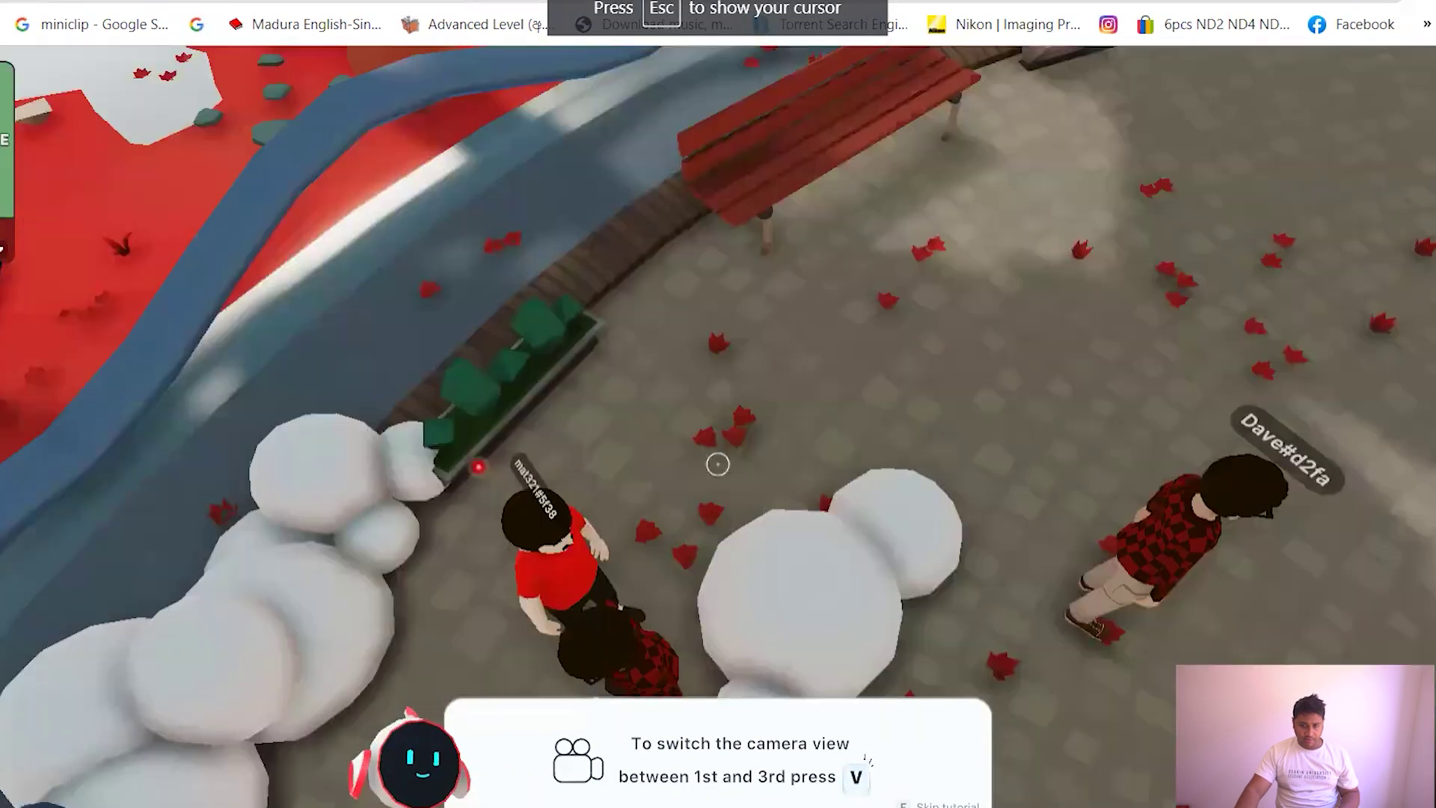
key("w")
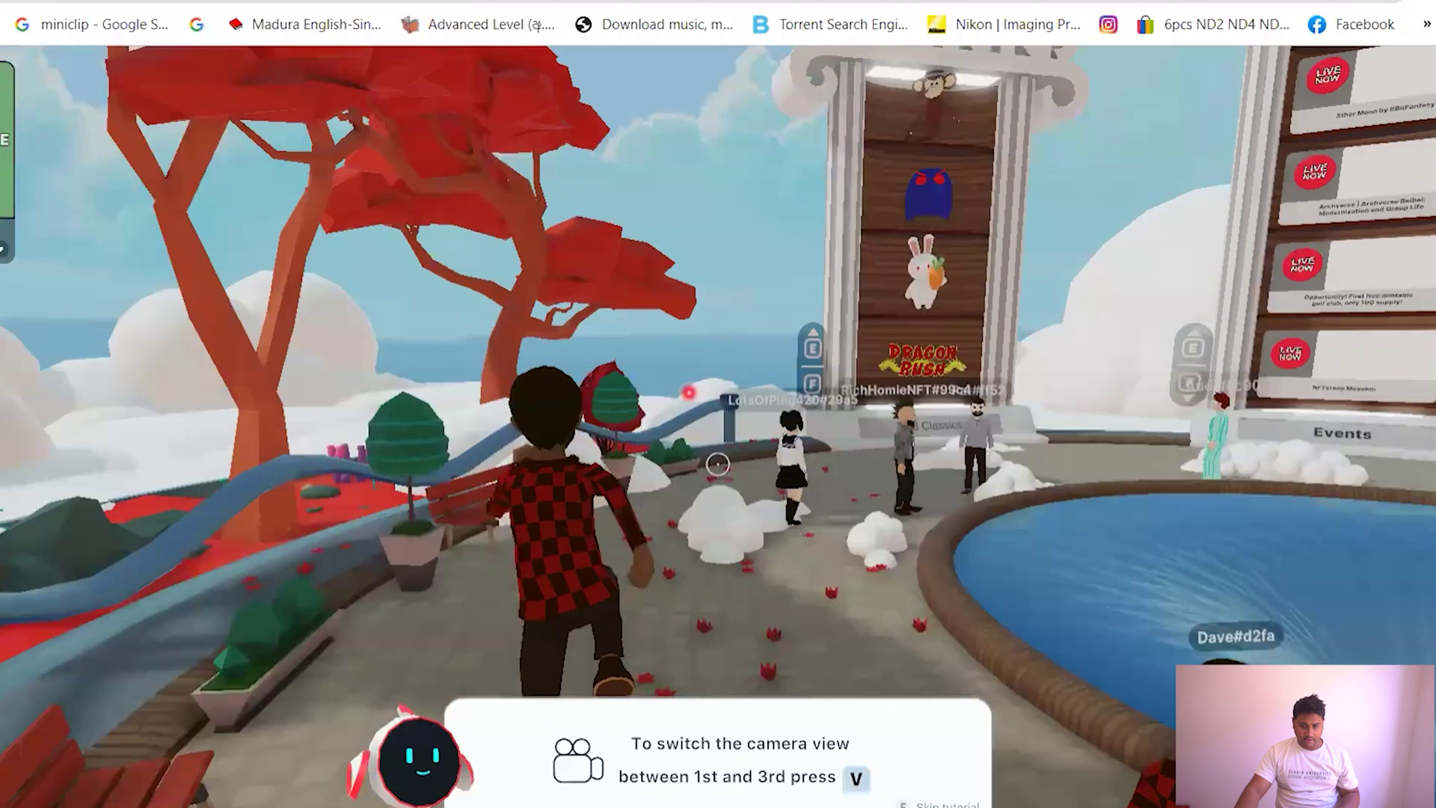
key("w")
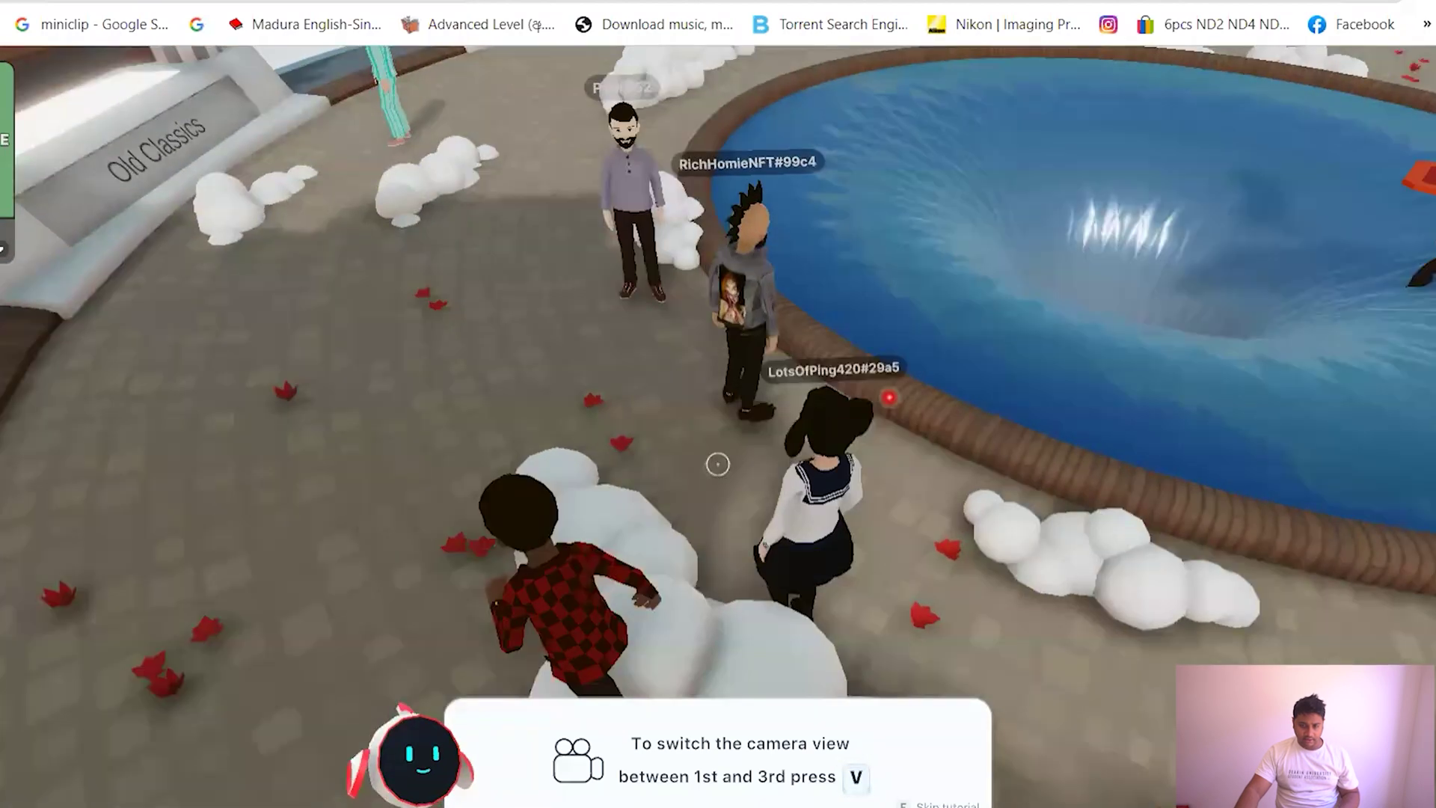
key("w")
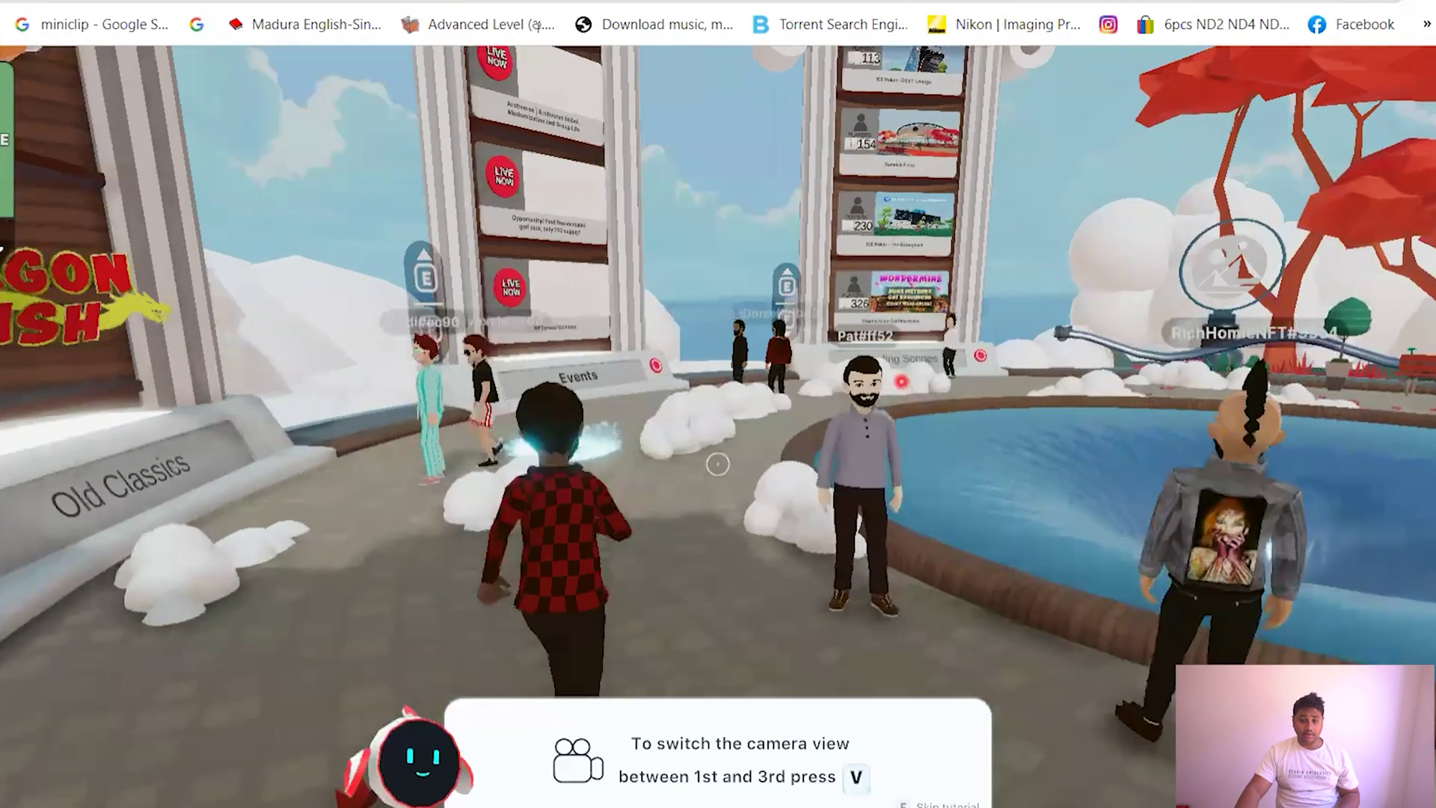
key("w")
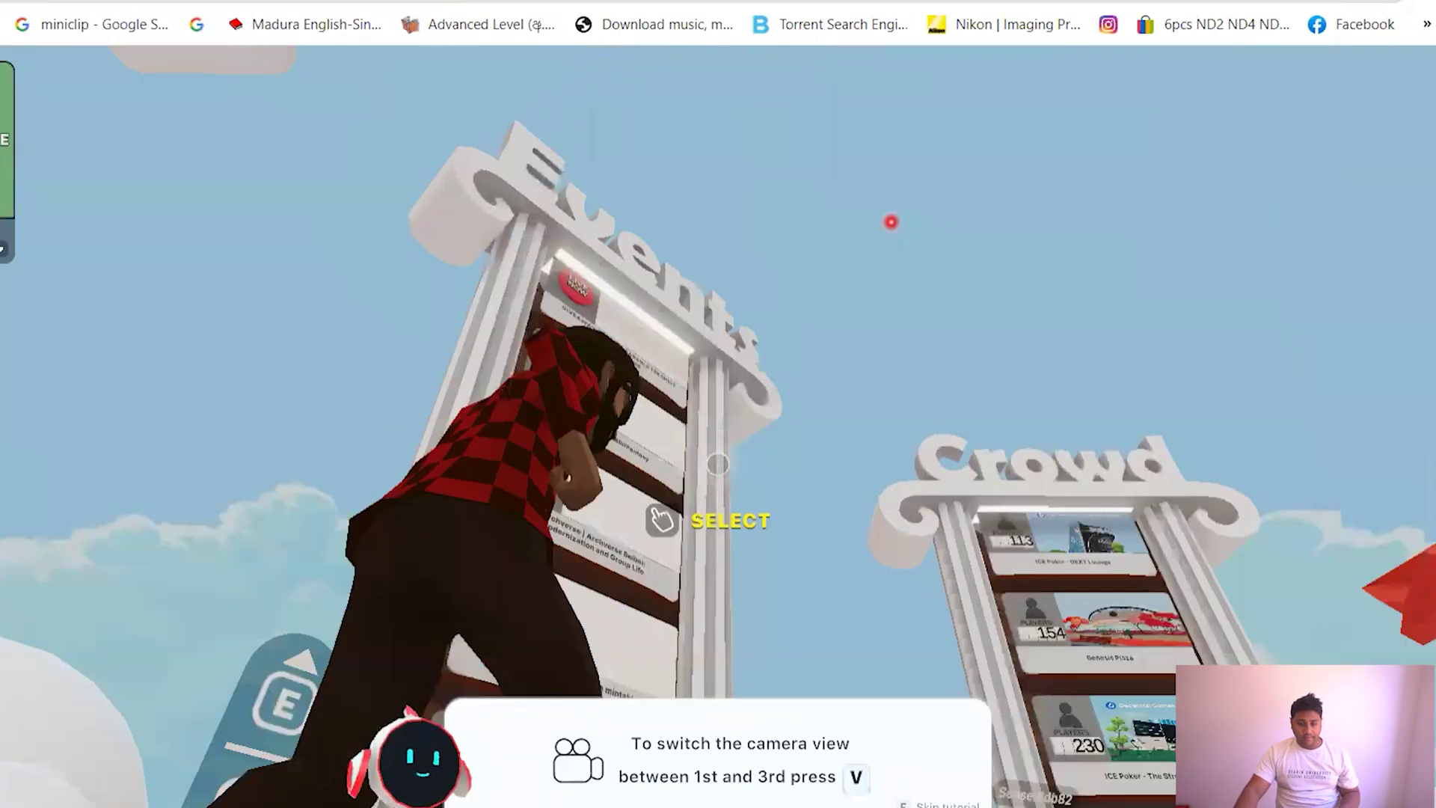
Move the avatar from the Events board into the lounge, cross the wooden floor, and go out onto the plaza.
key("w")
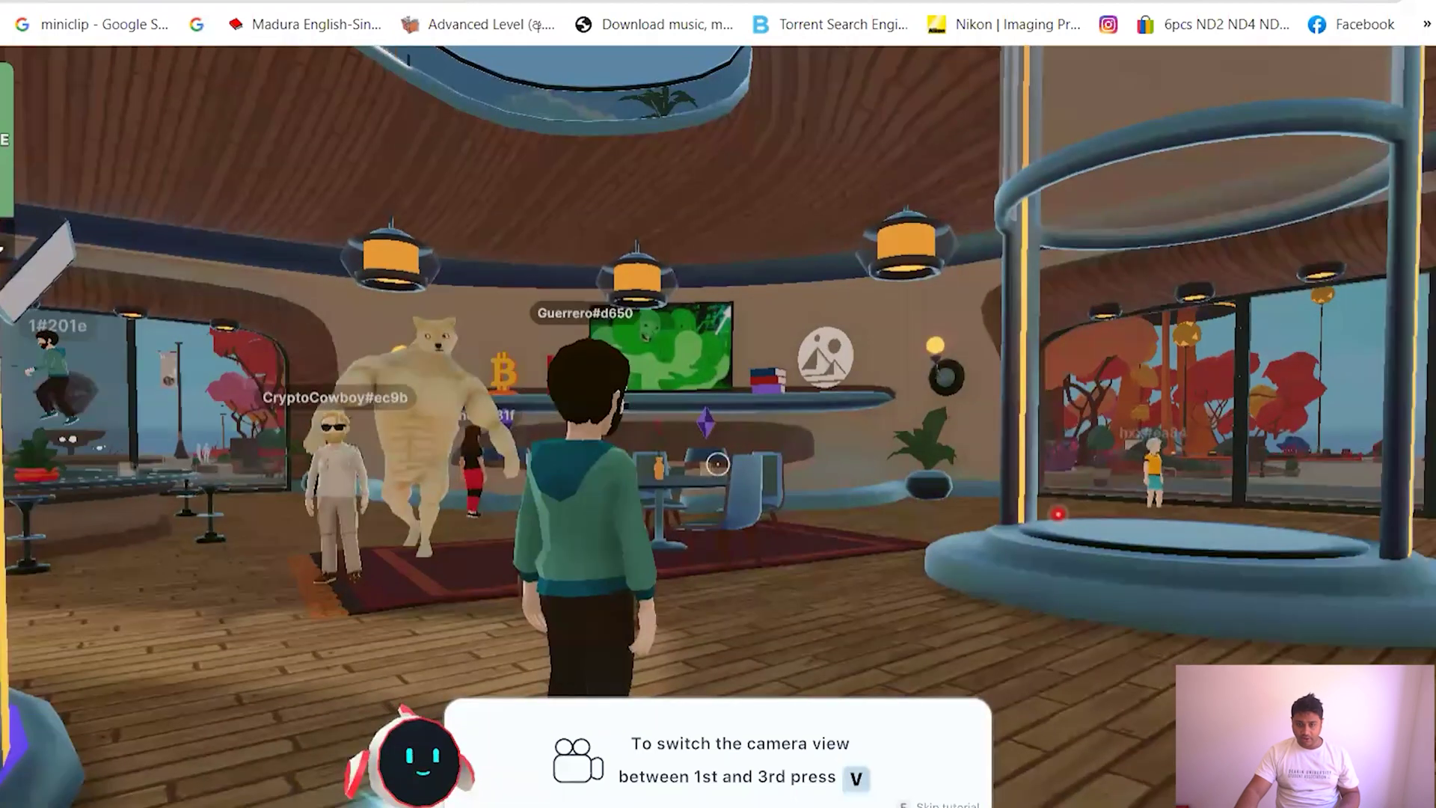
key("w")
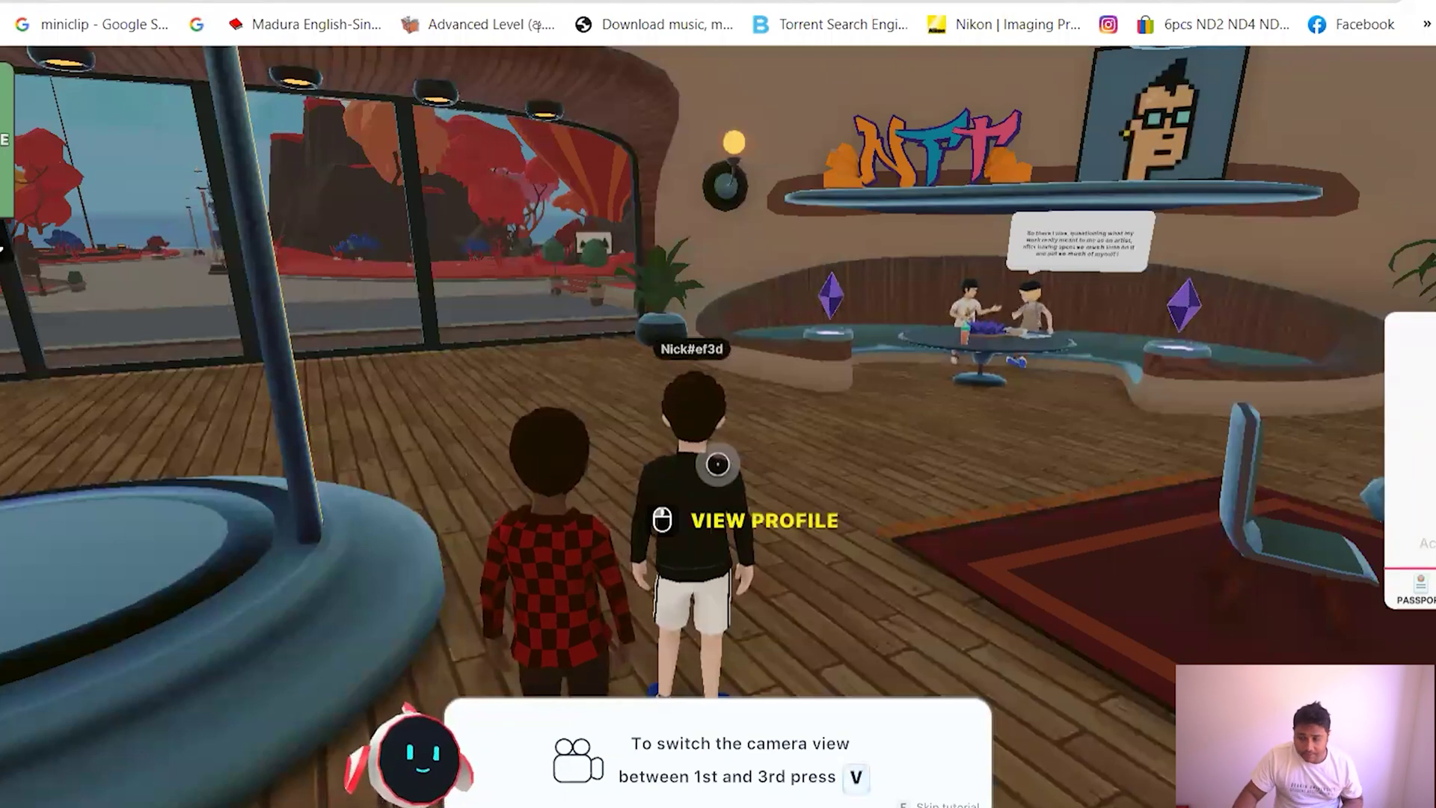
left_click(893, 358)
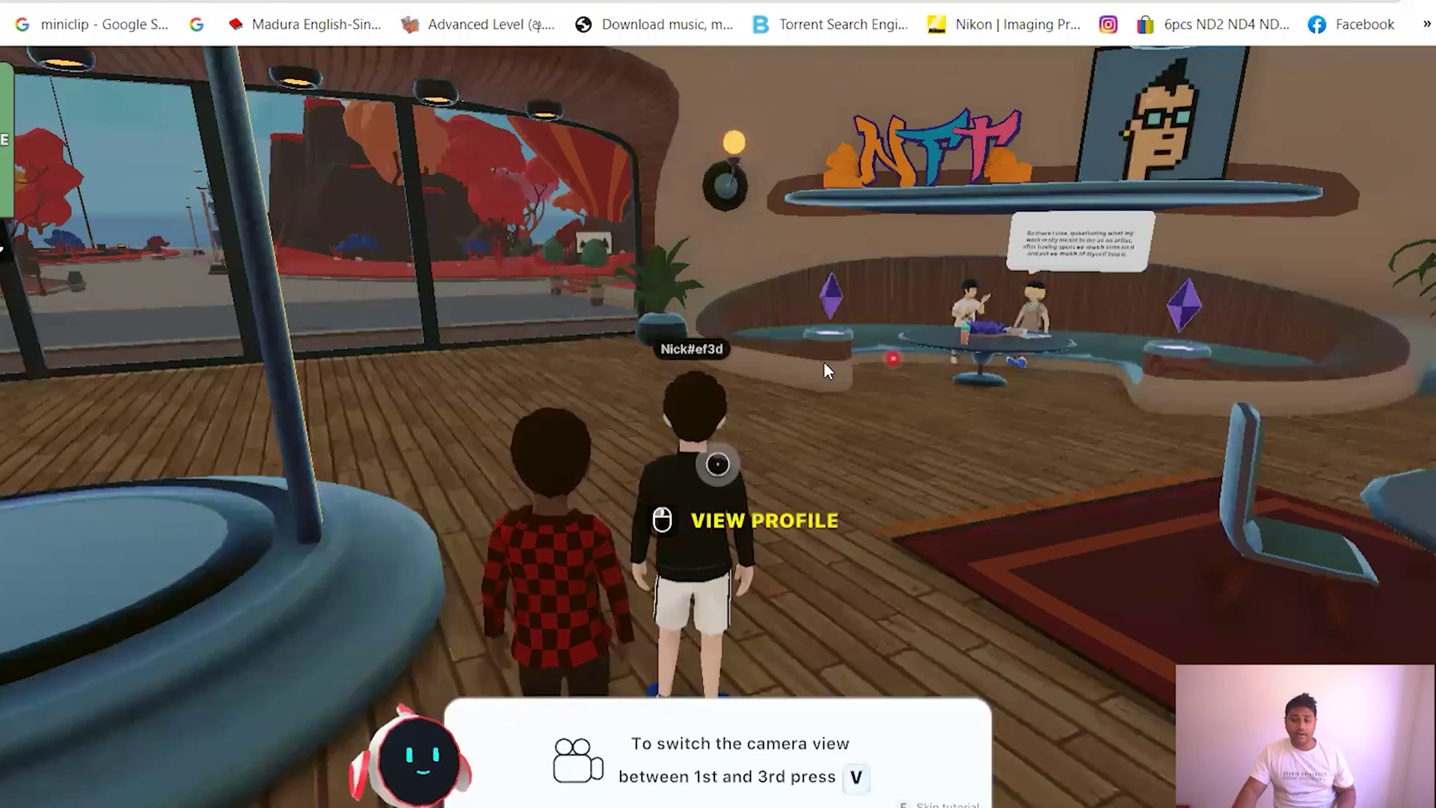
left_click(580, 397)
left_click_drag(580, 397, 581, 299)
key("w")
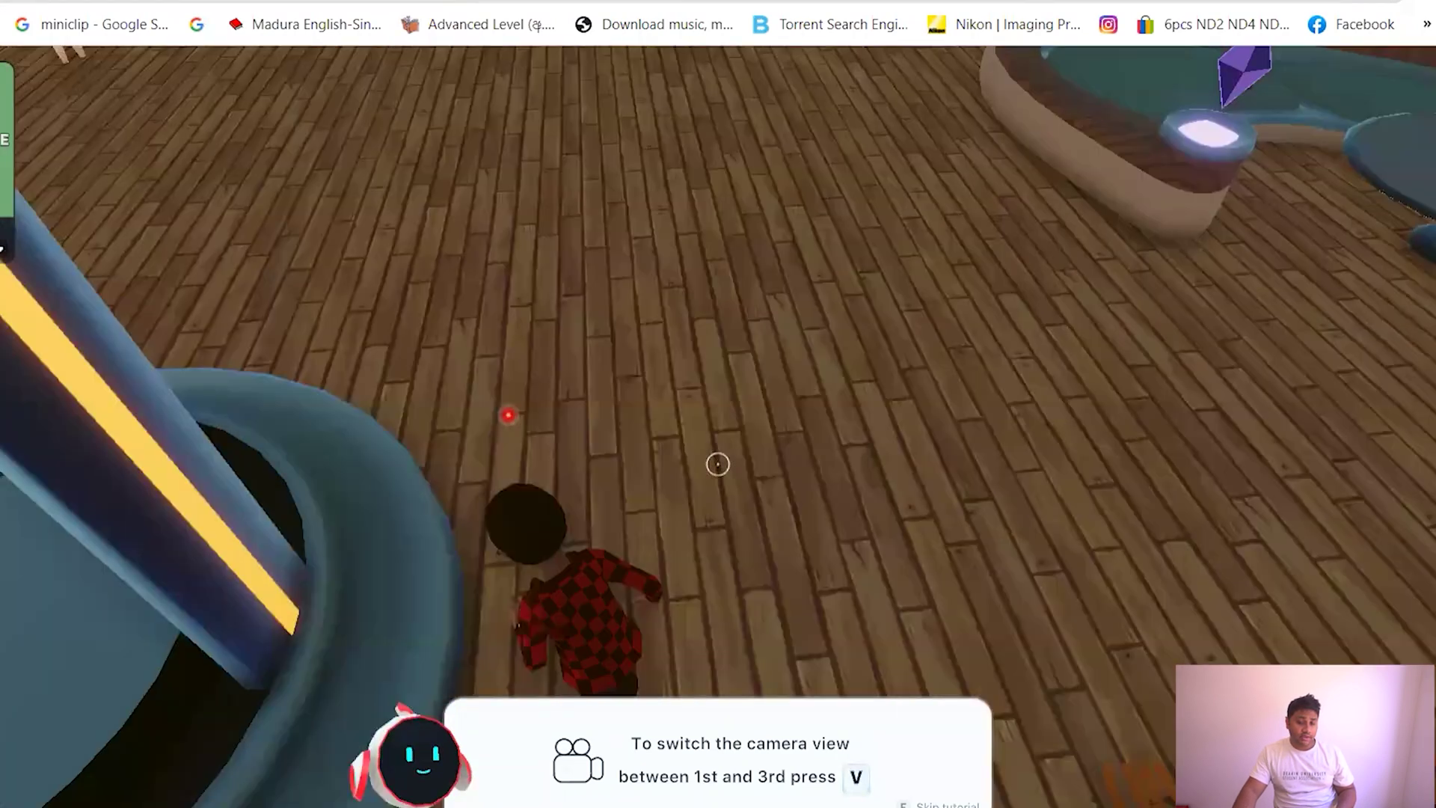
key("w")
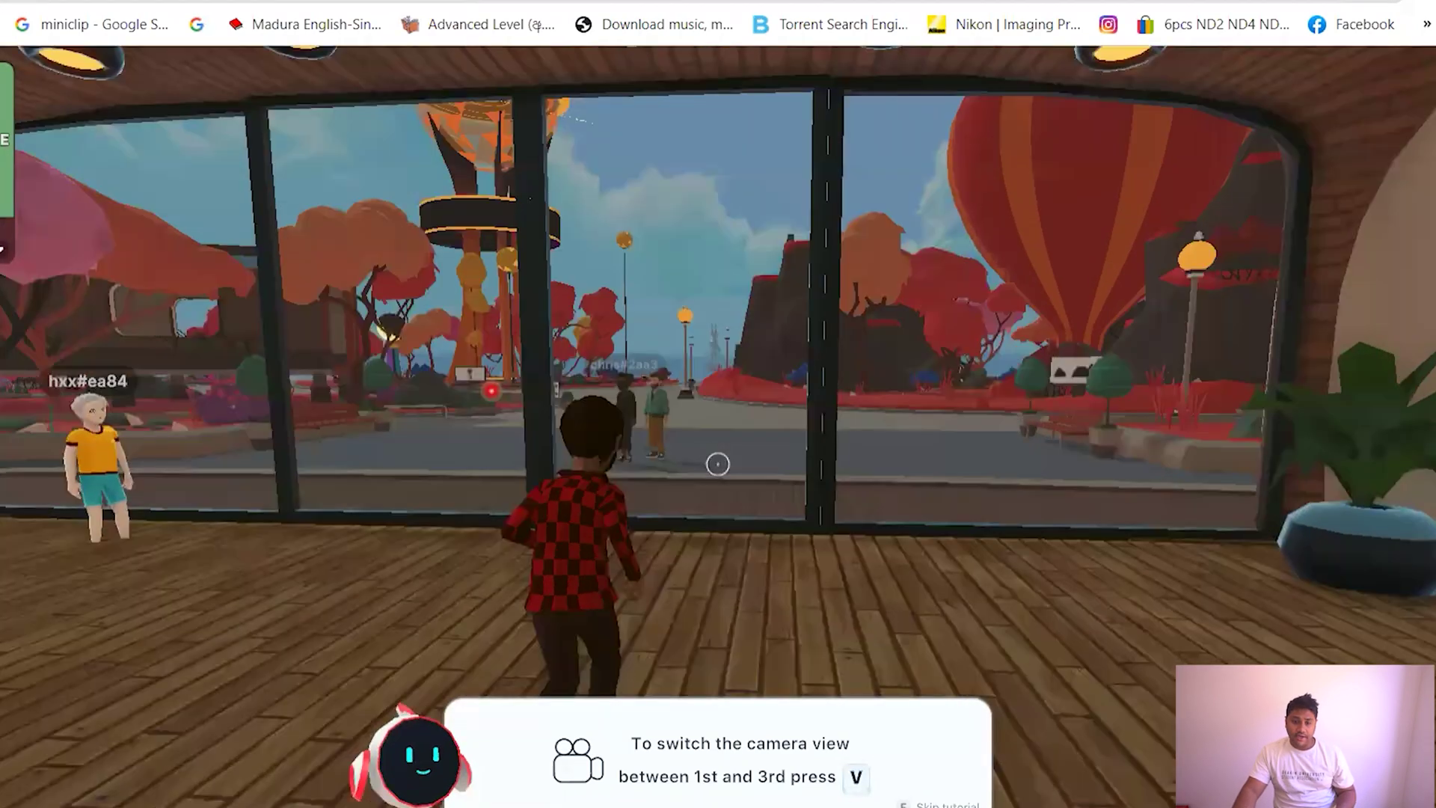
key("w")
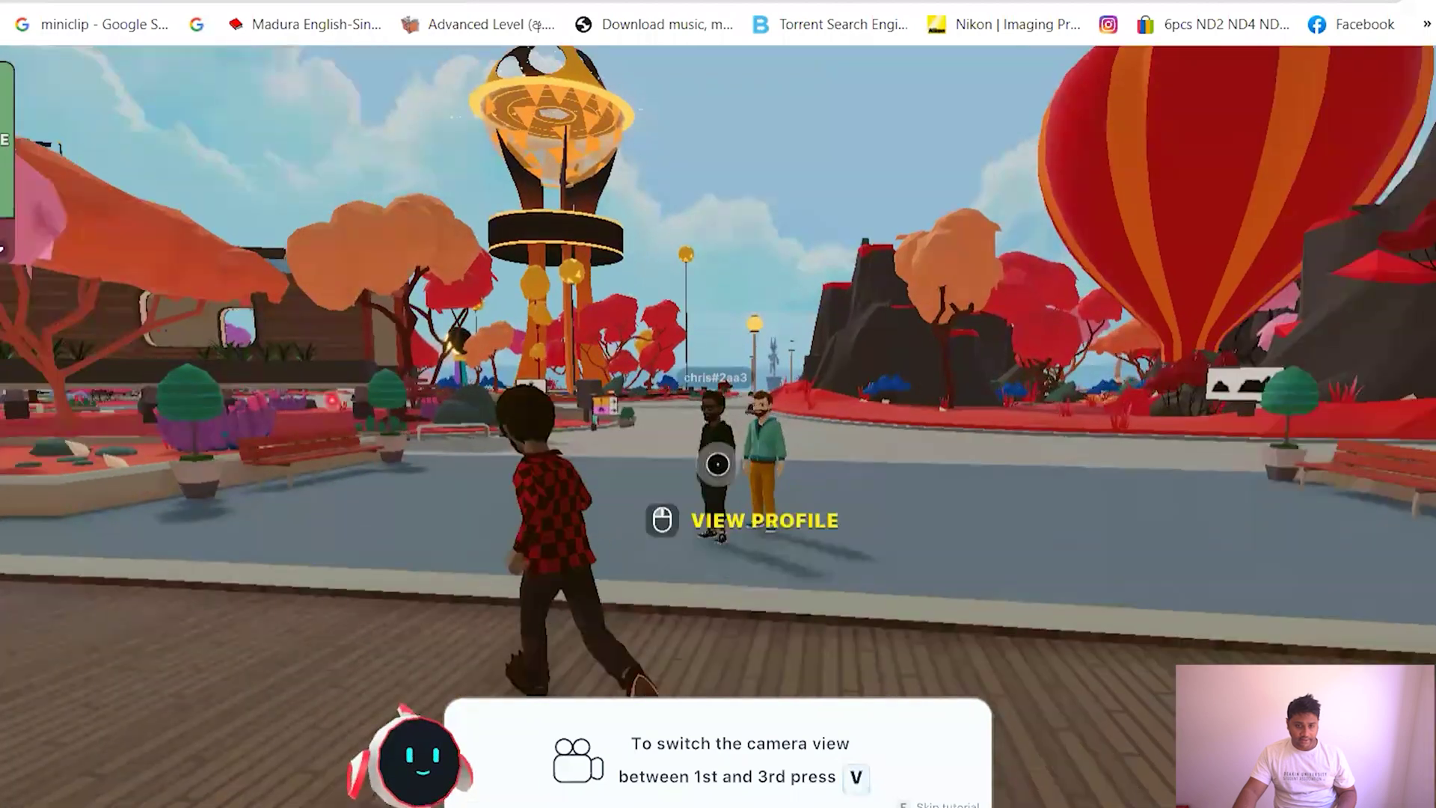
Explore the plaza outside the lounge with the avatar, including a jump and the tree-lined path beside the building.
key("w")
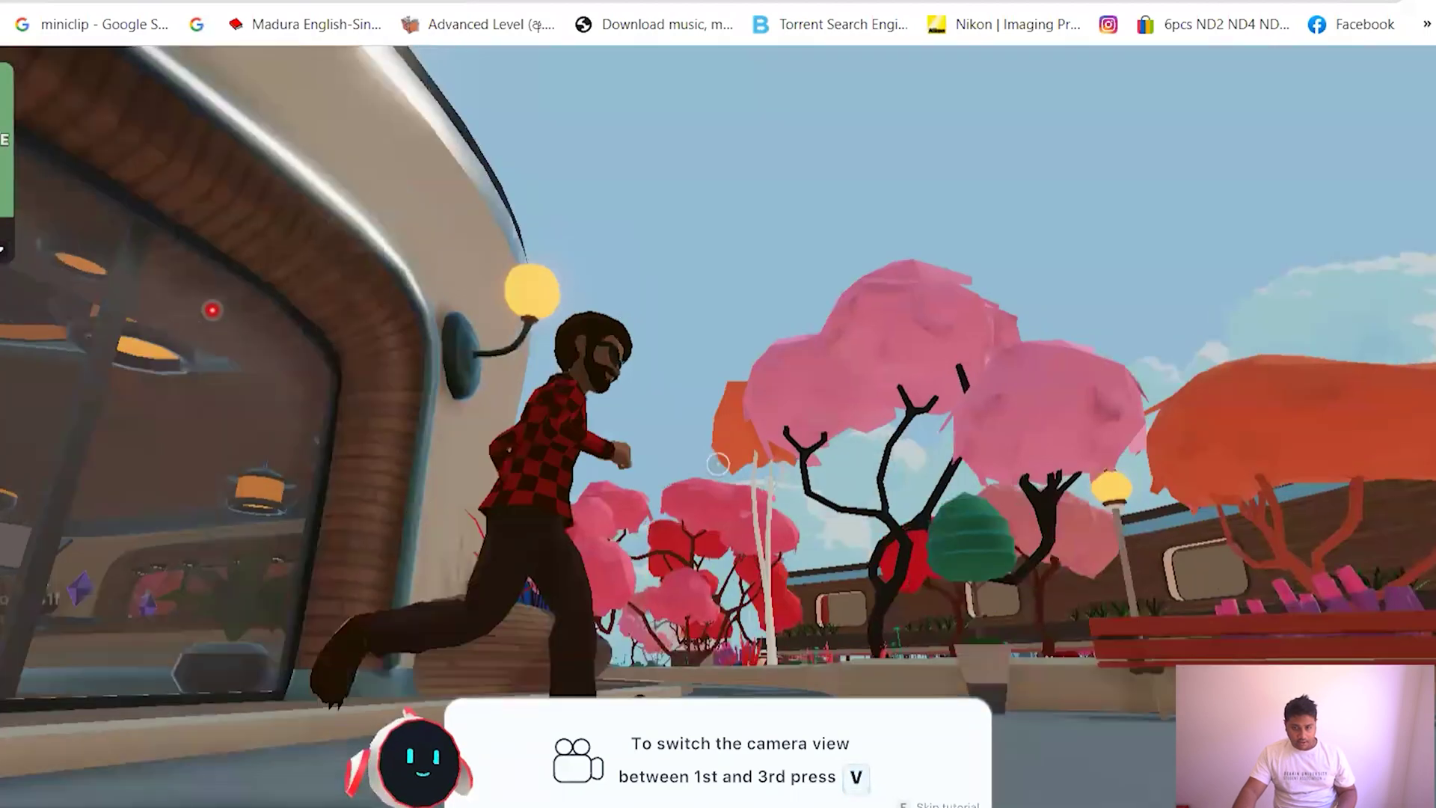
key("w")
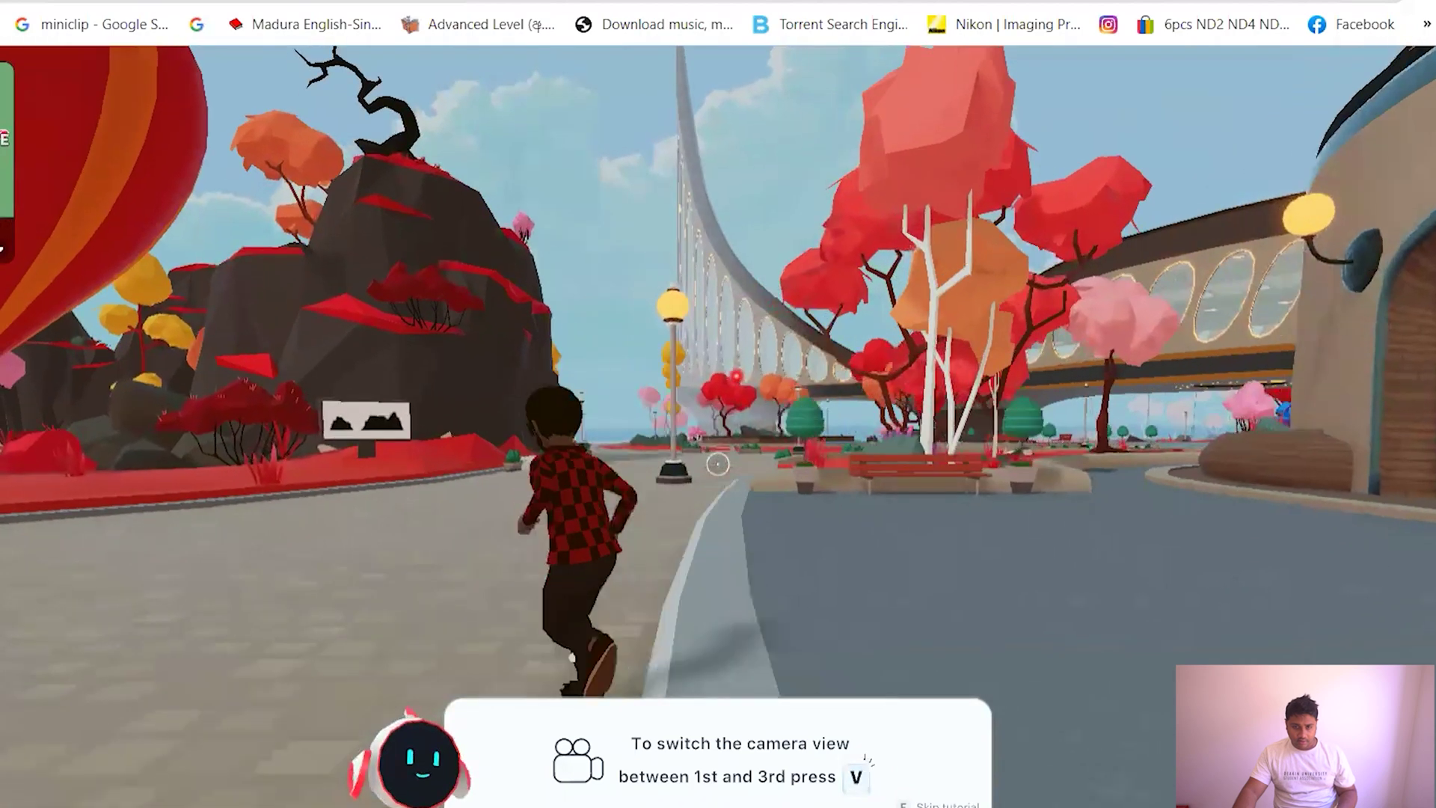
key("s")
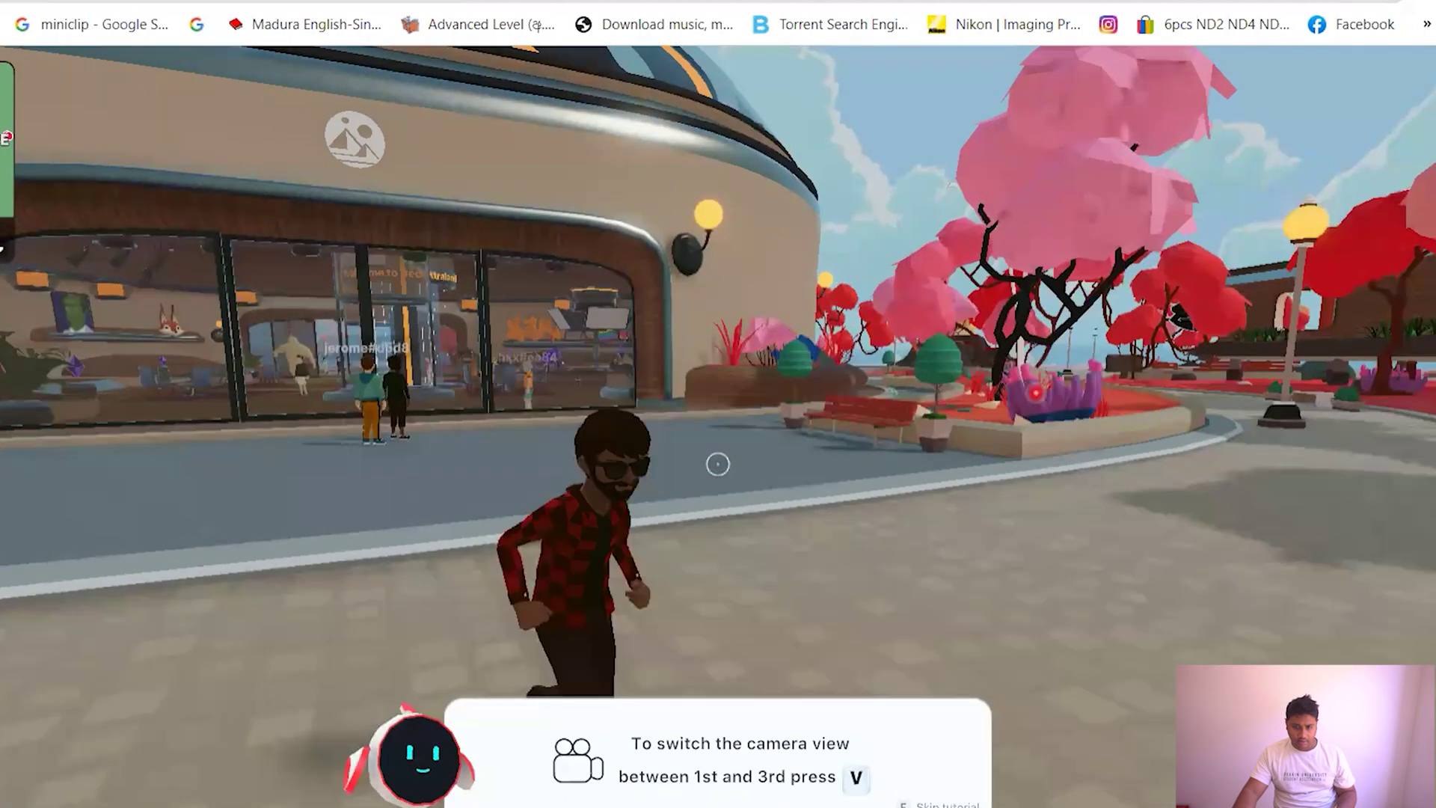
key("w")
key("space")
key("w")
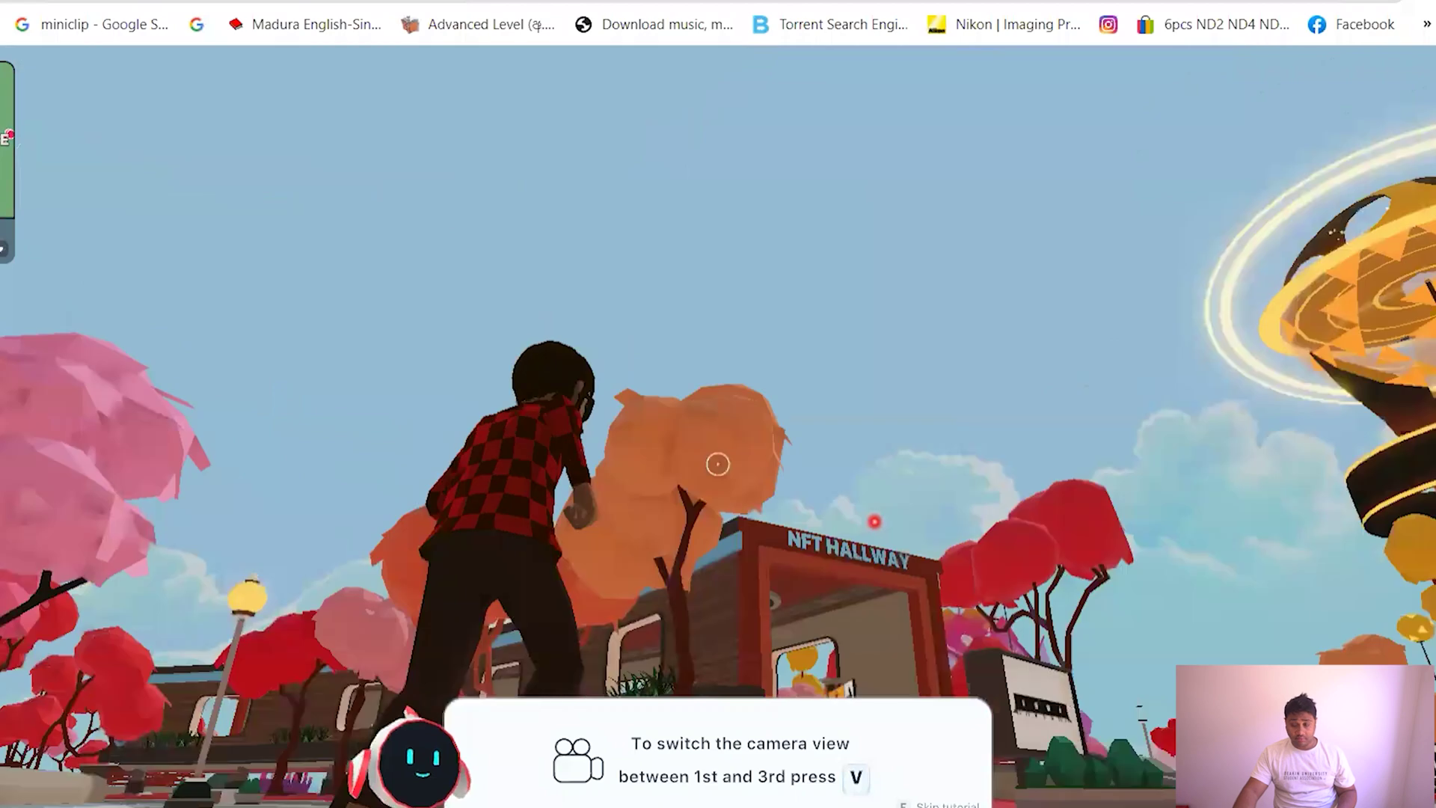
key("w")
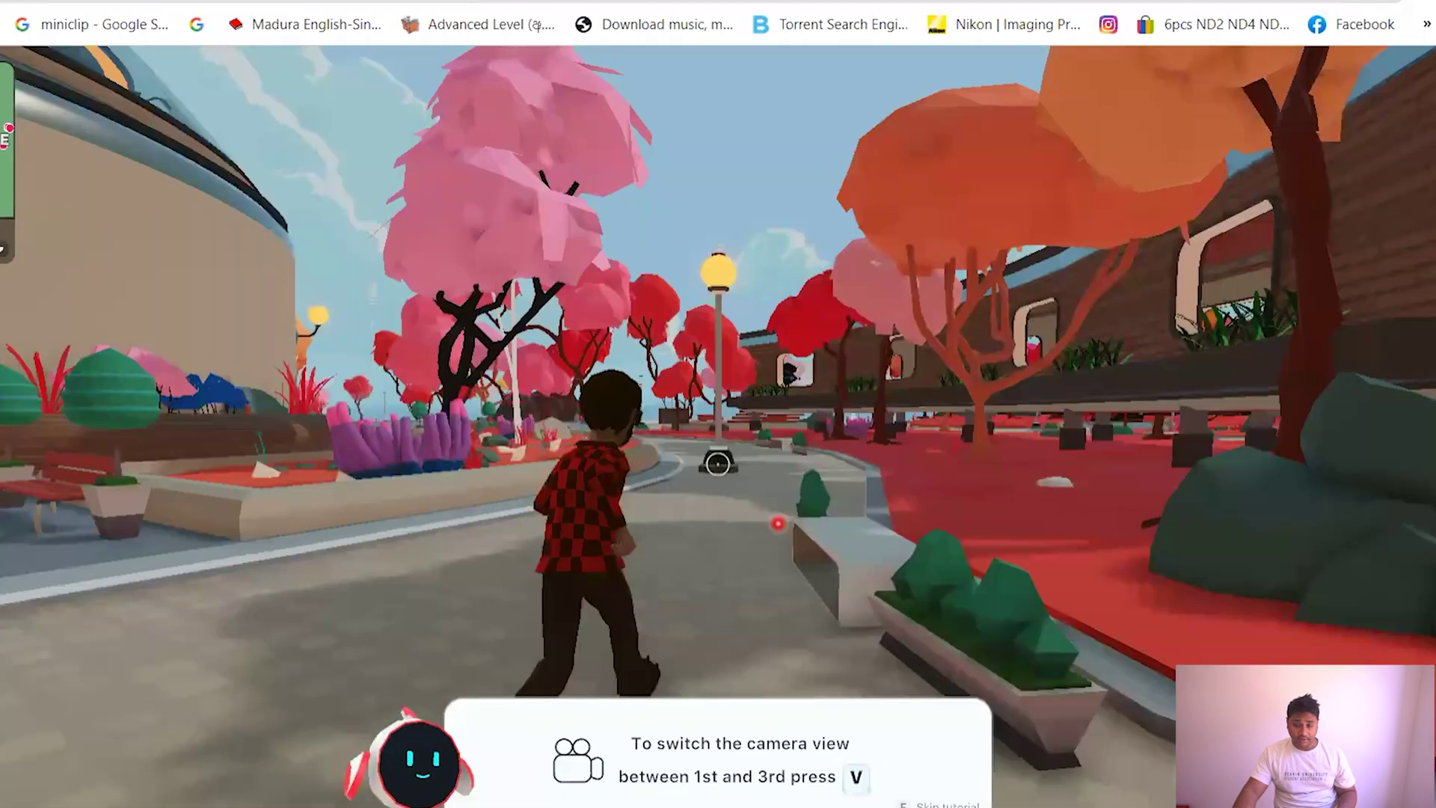
key("w")
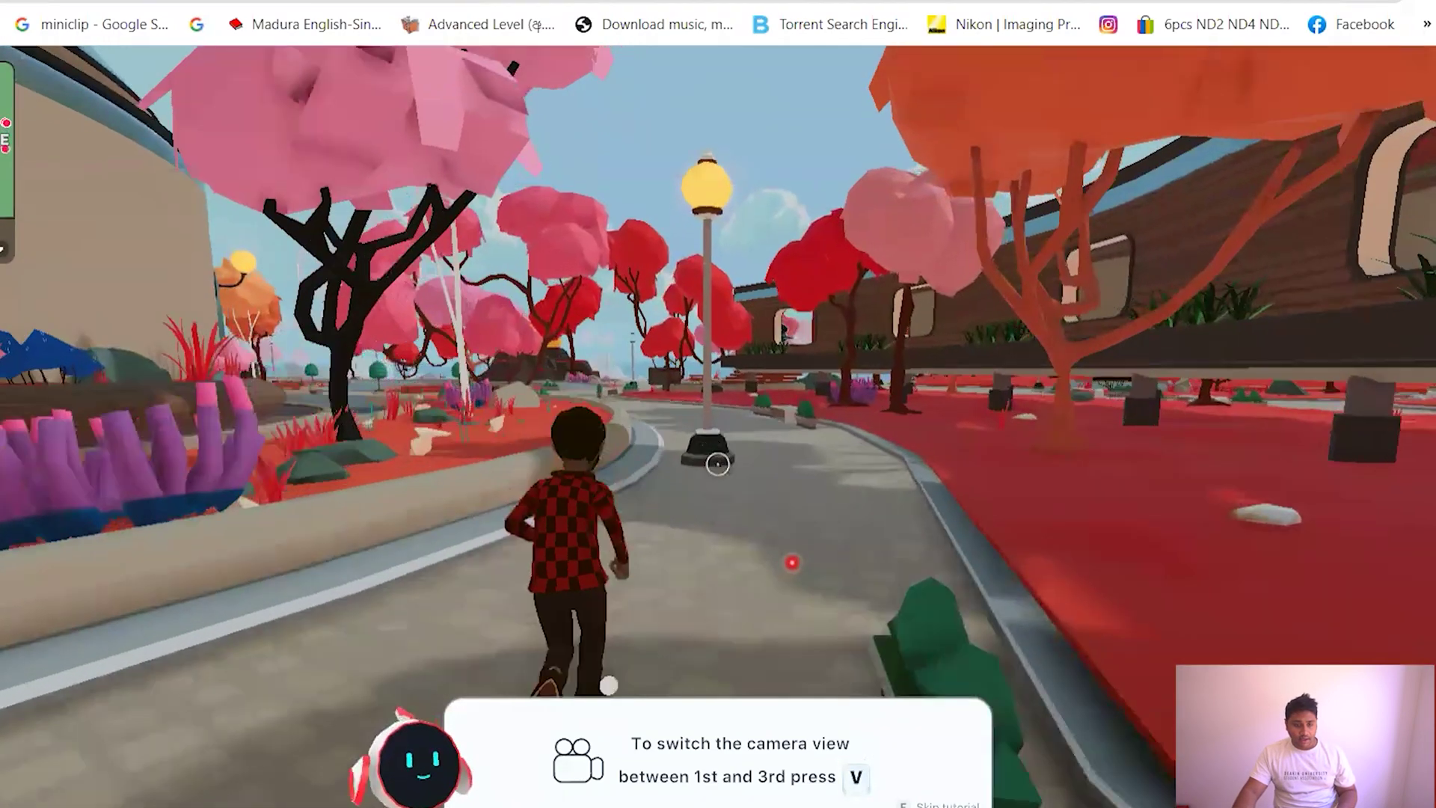
key("w")
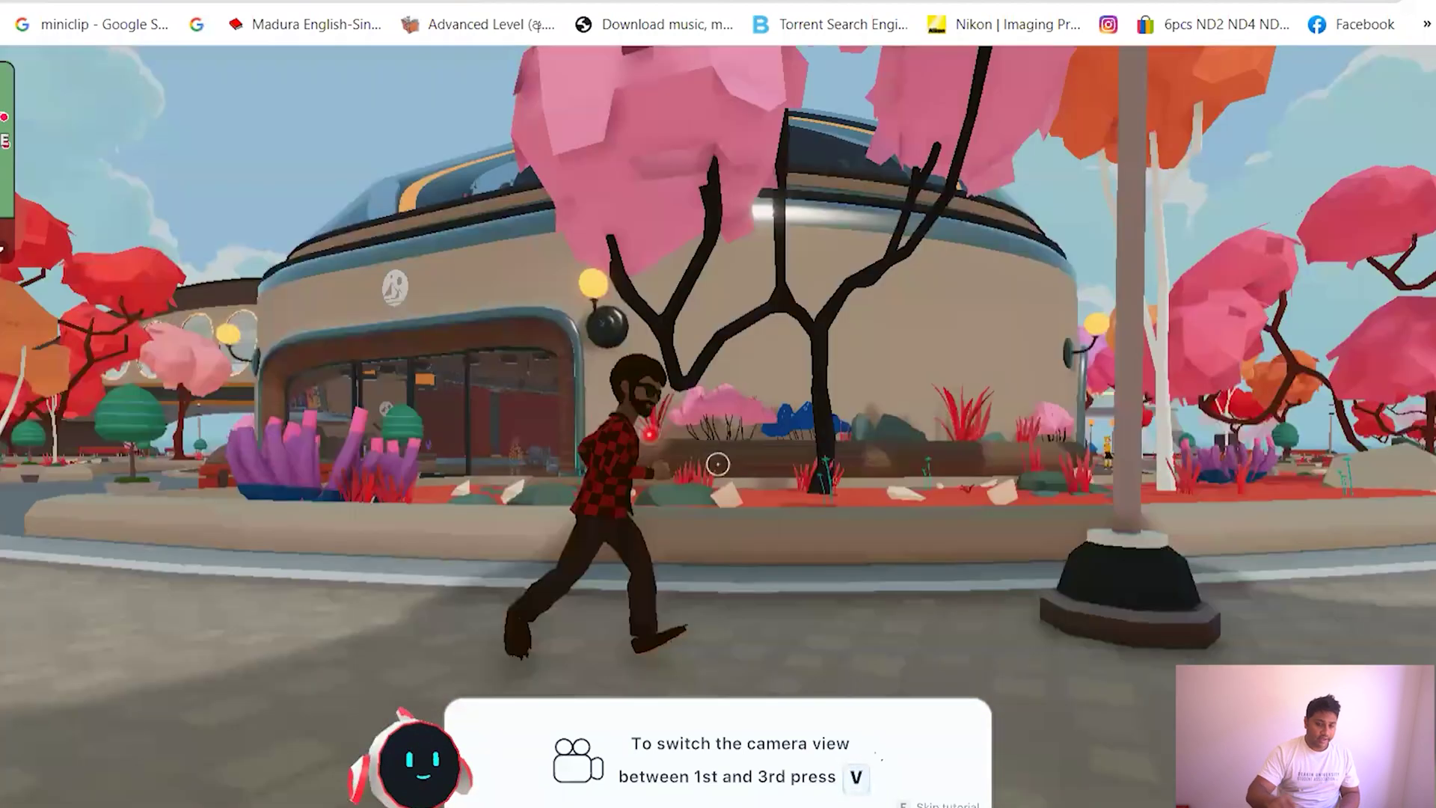
key("w")
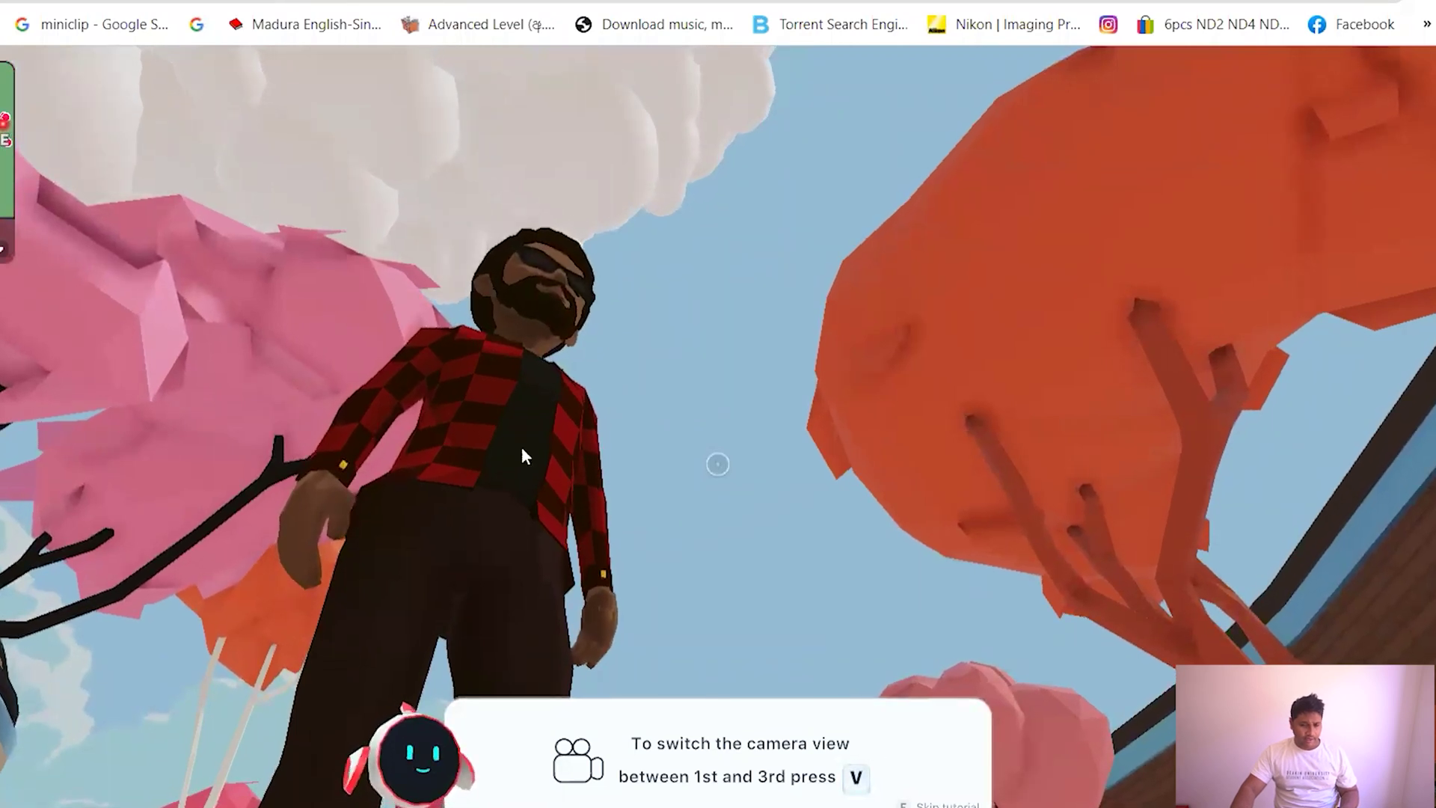
Run the avatar across the plaza to the NFT Hallway and up its red steps to the first framed artwork.
left_click(851, 543)
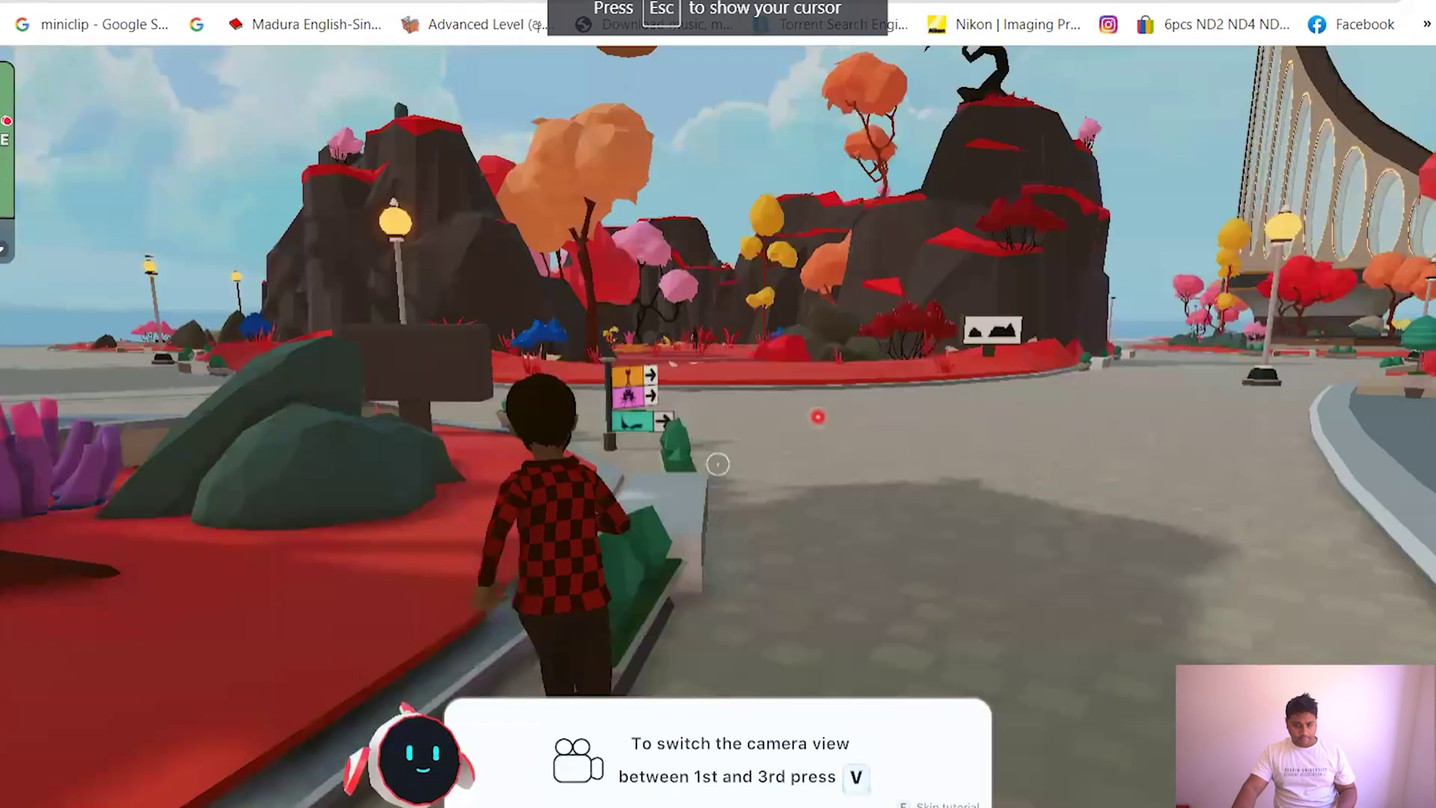
key("w")
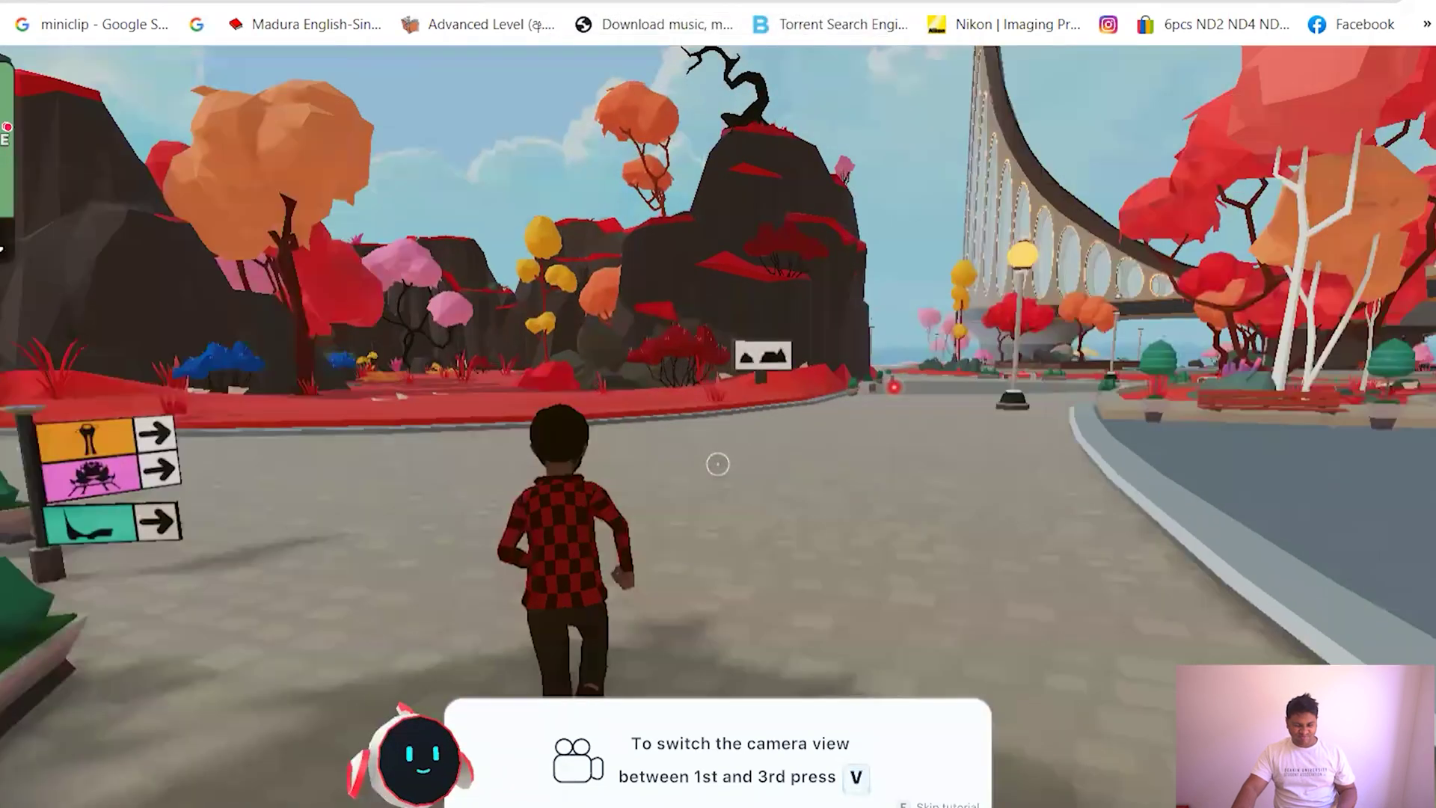
key("w")
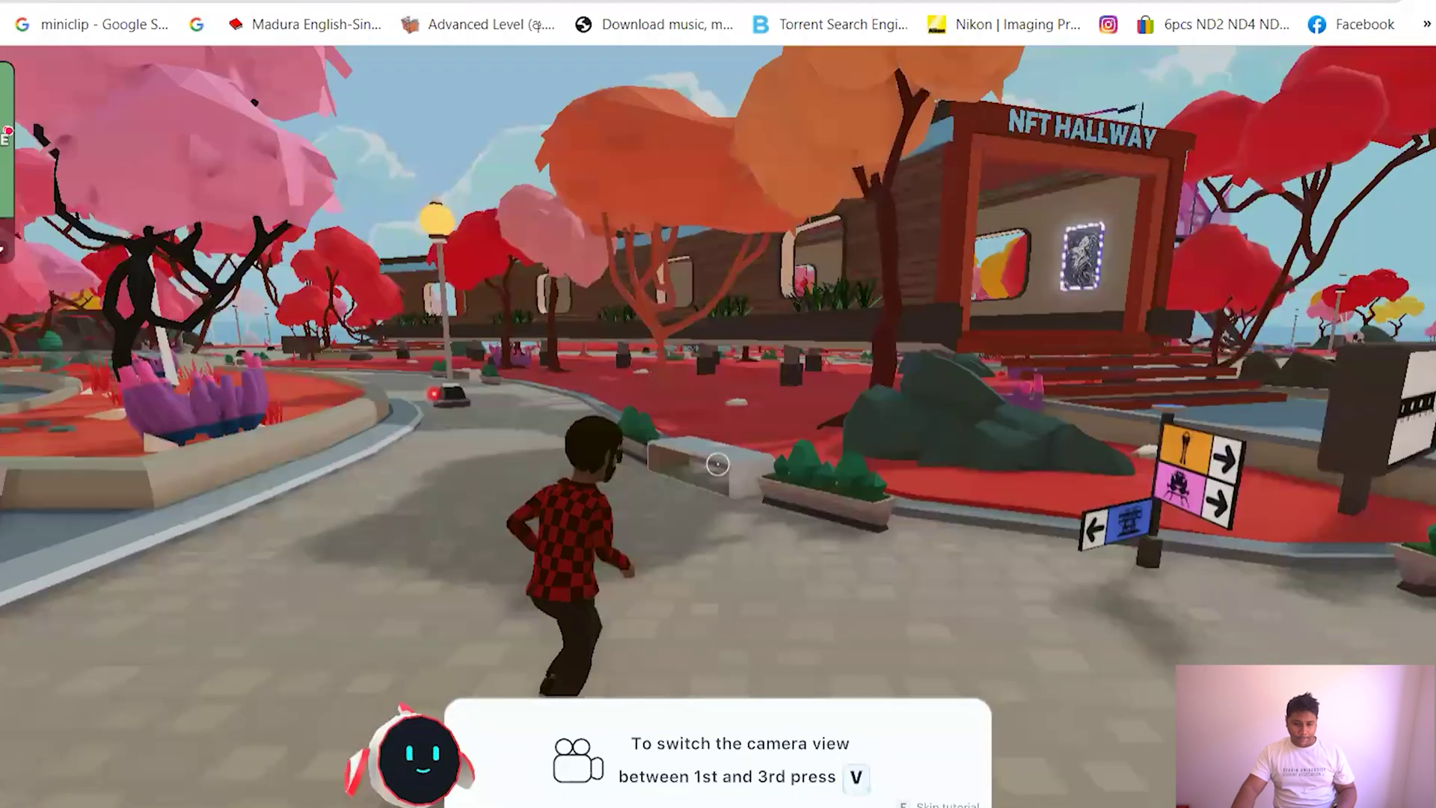
key("w")
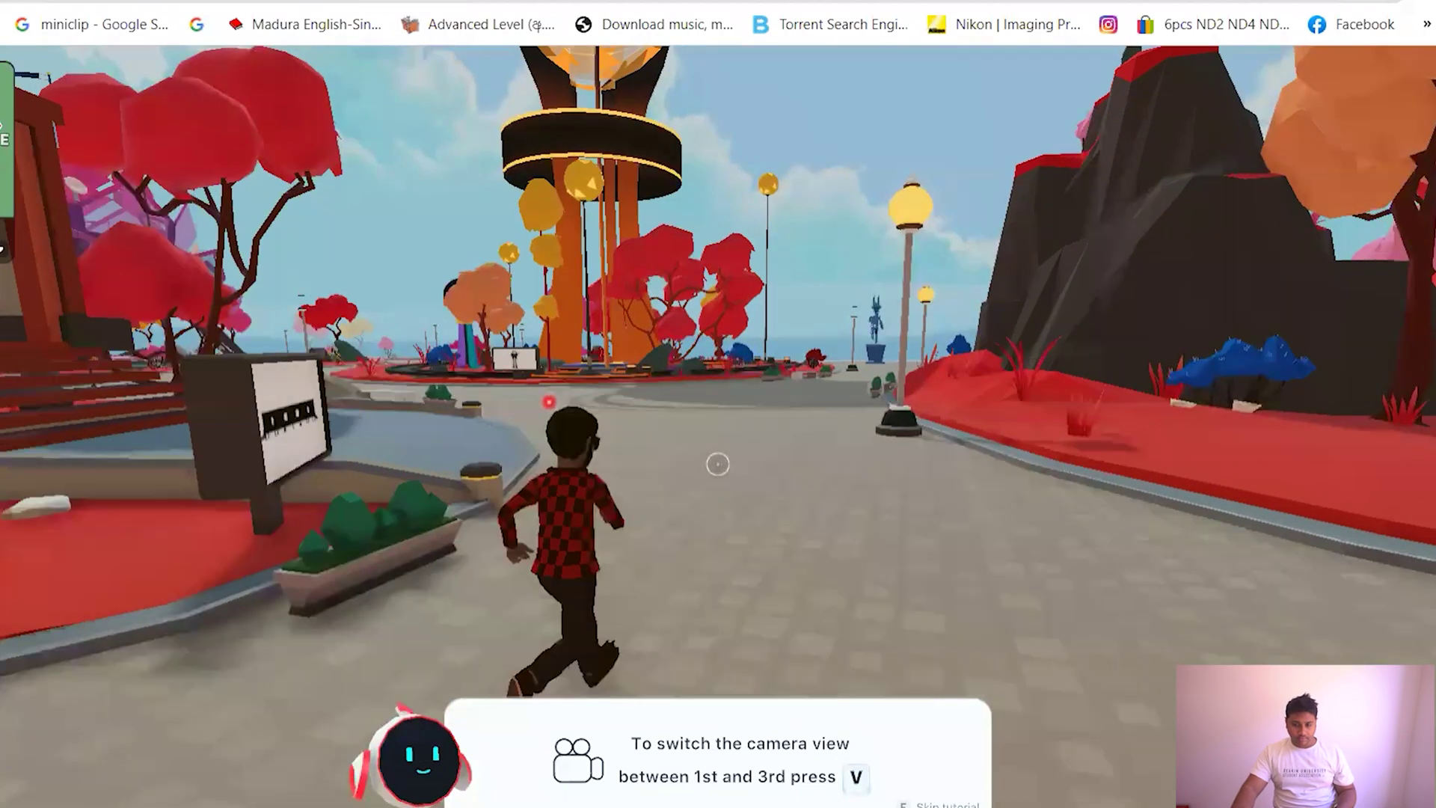
key("w")
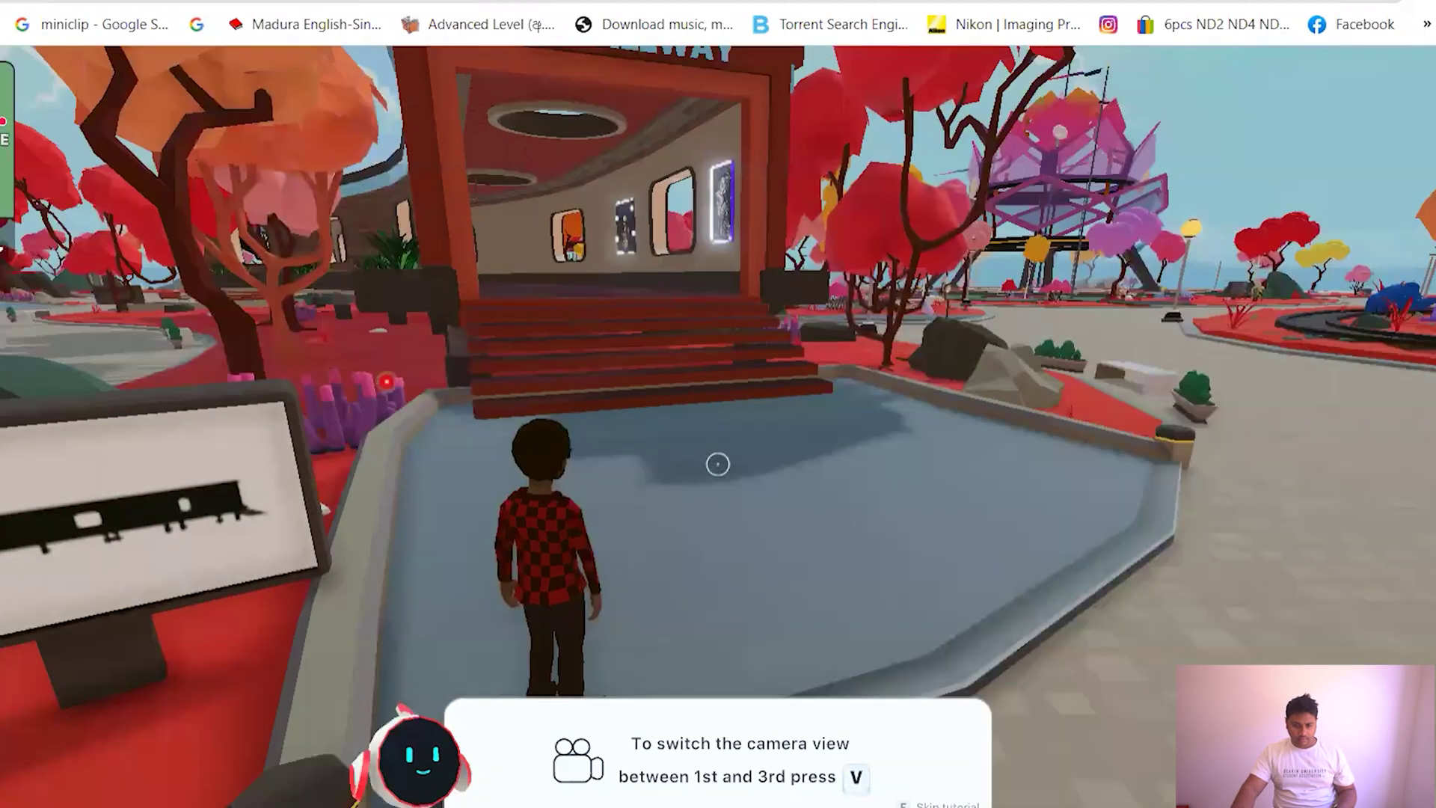
key("w")
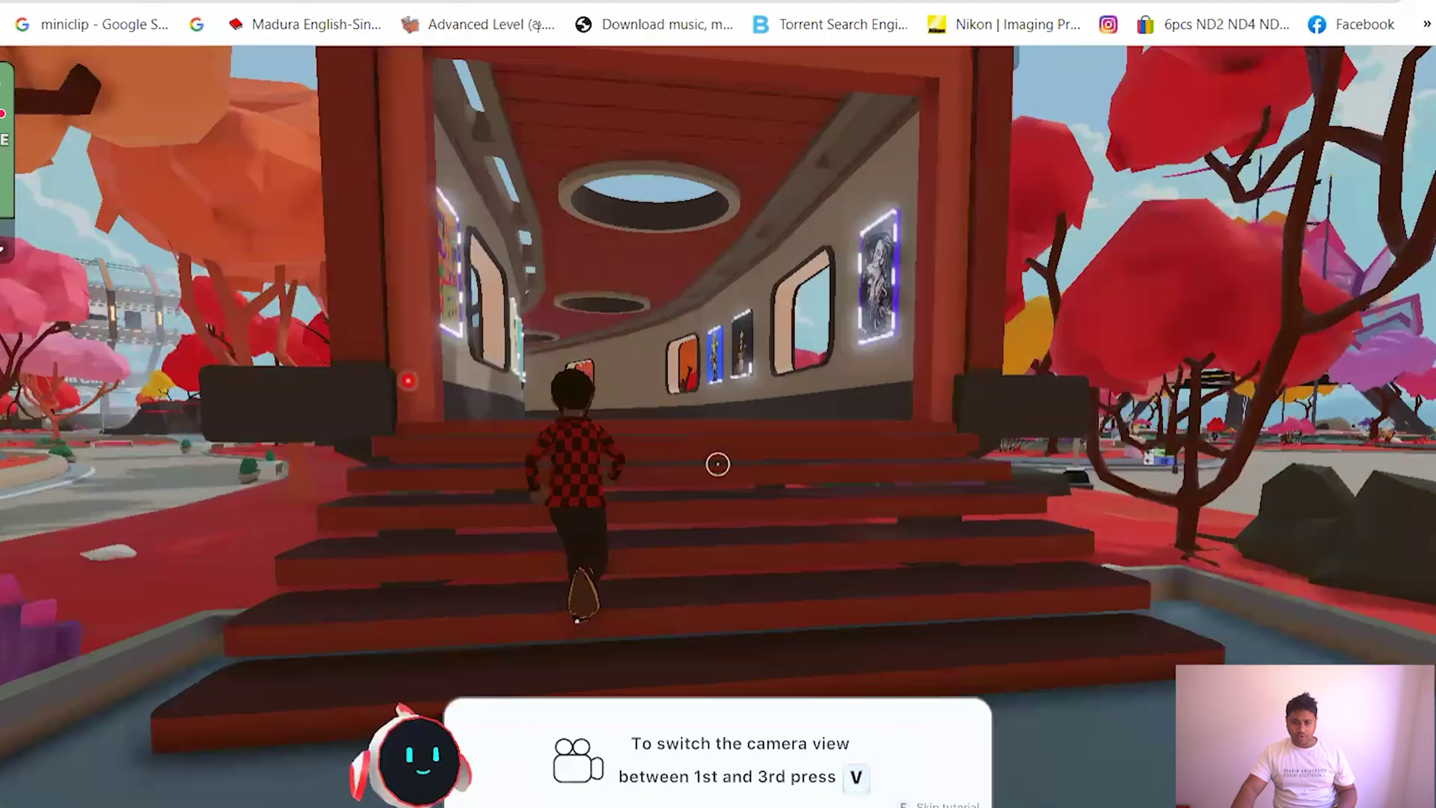
key("w")
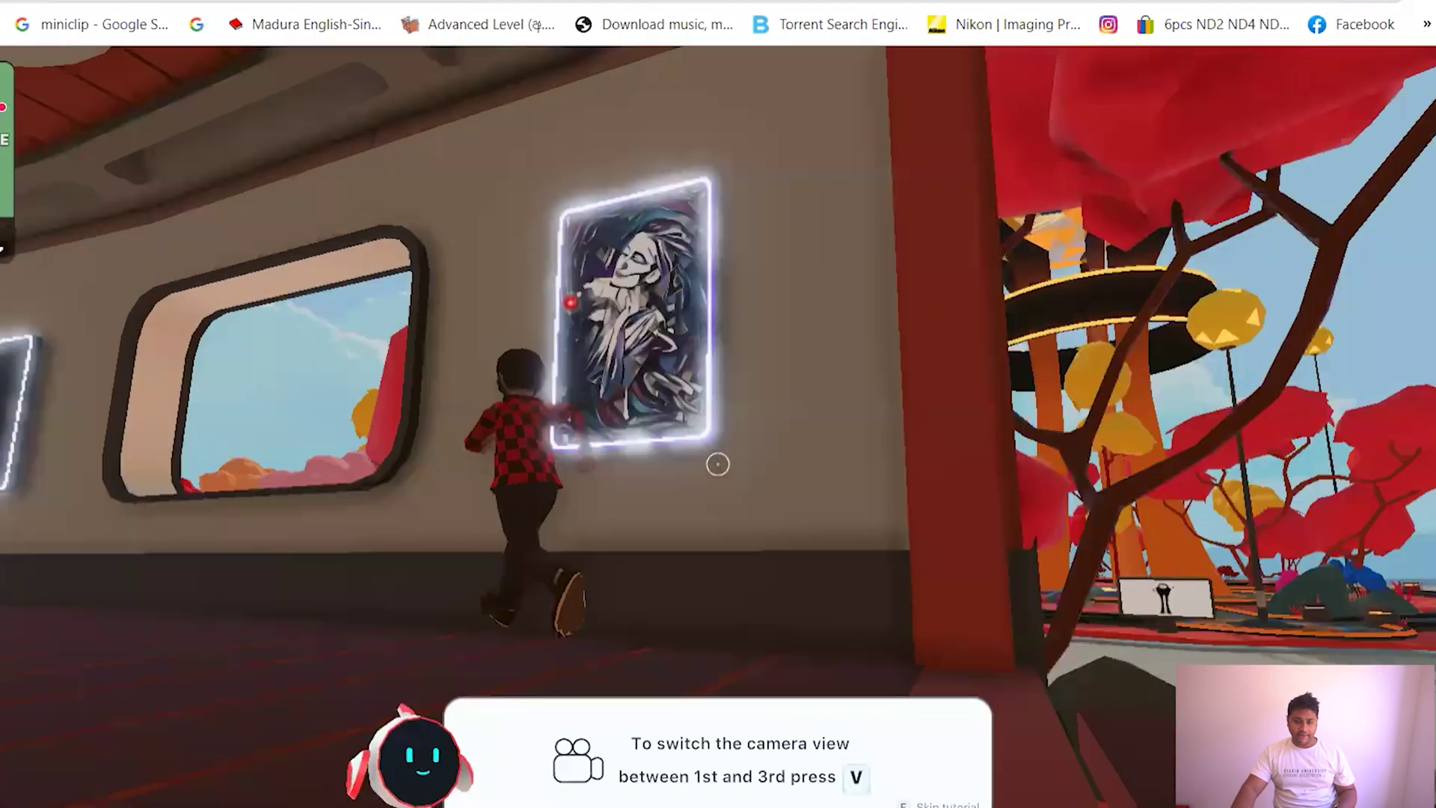
Walk the avatar up to the first framed artwork in the NFT Hallway and open its additional information.
key("w")
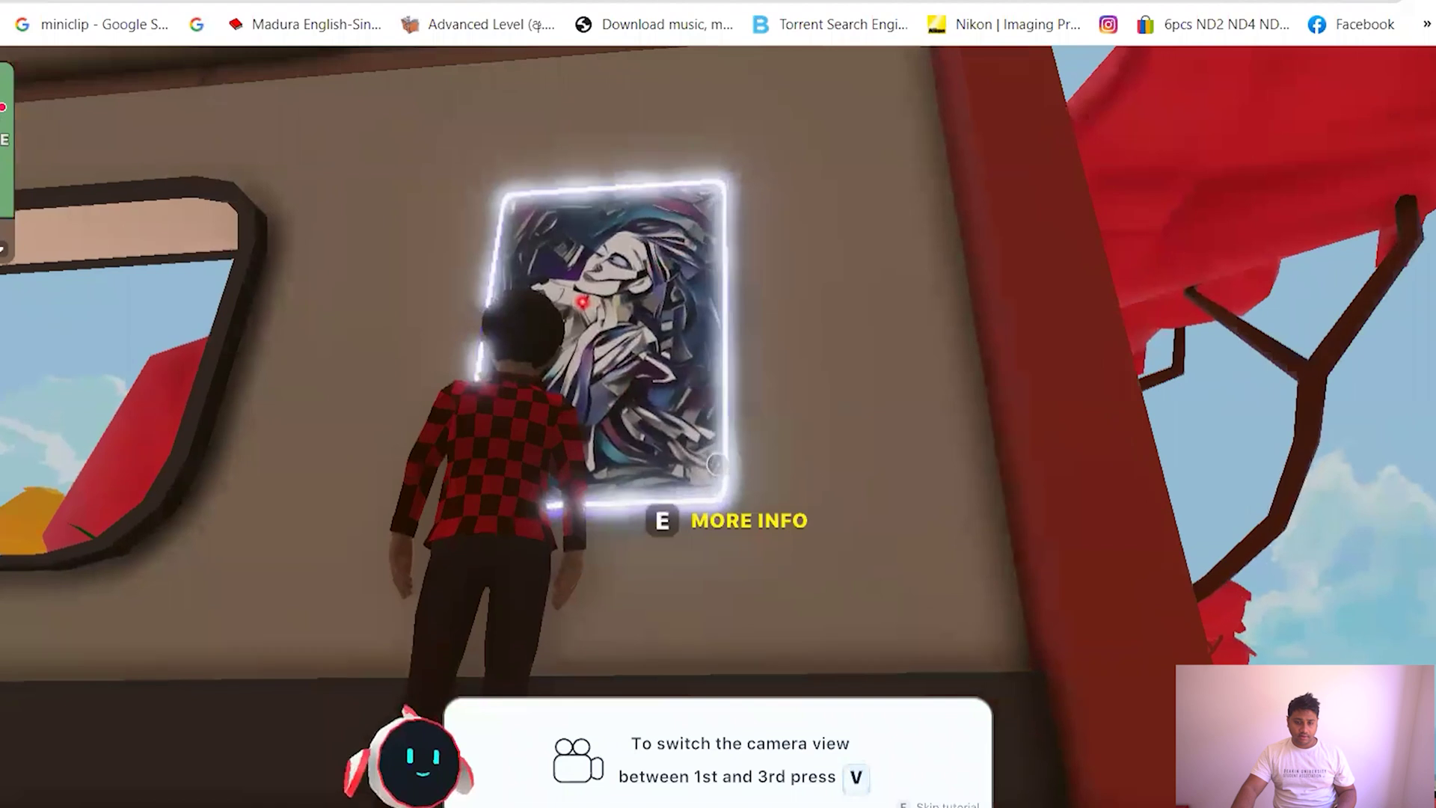
key("e")
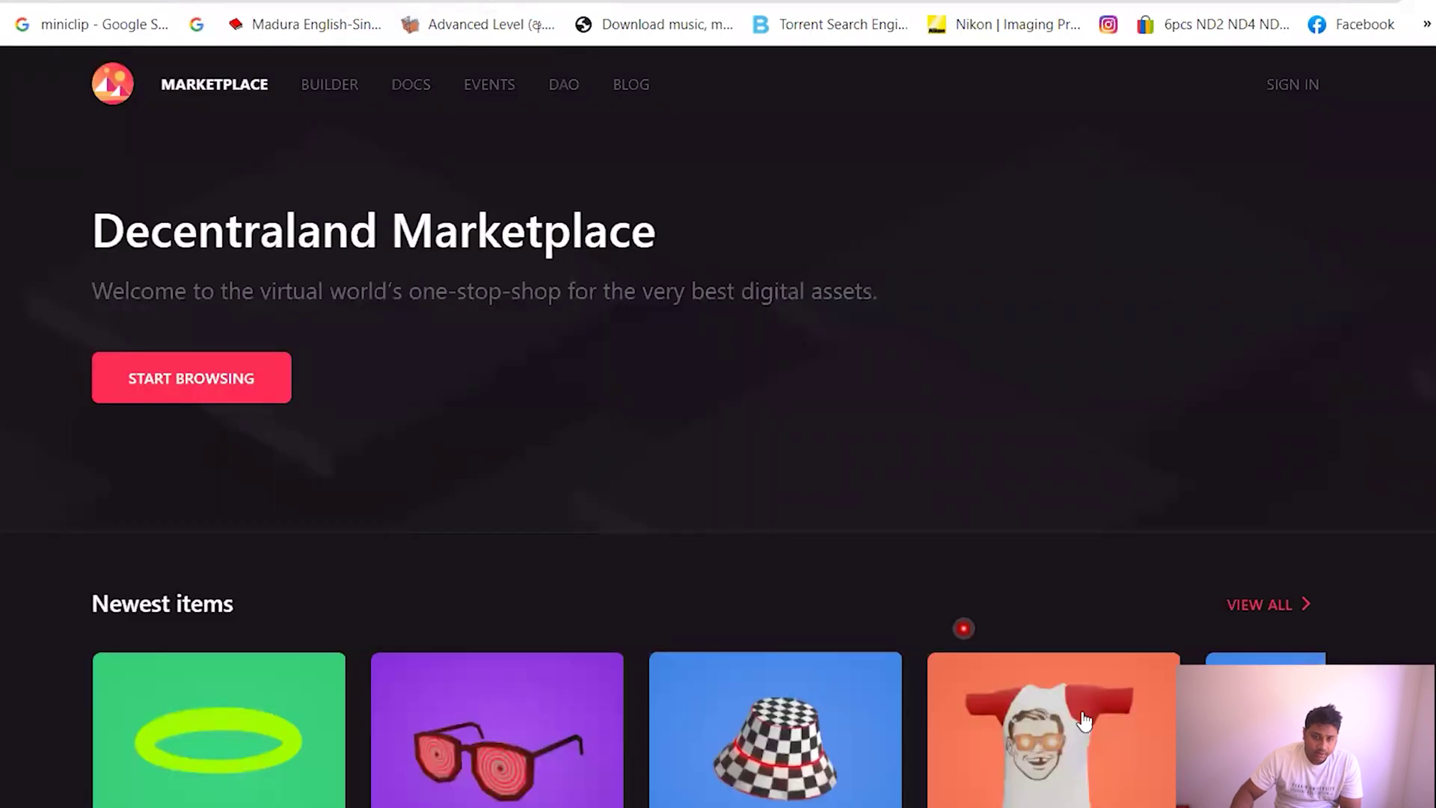
Look through the Marketplace home page's newest items, latest listings, and parcels and estates.
scroll(573, 441, "down", 8)
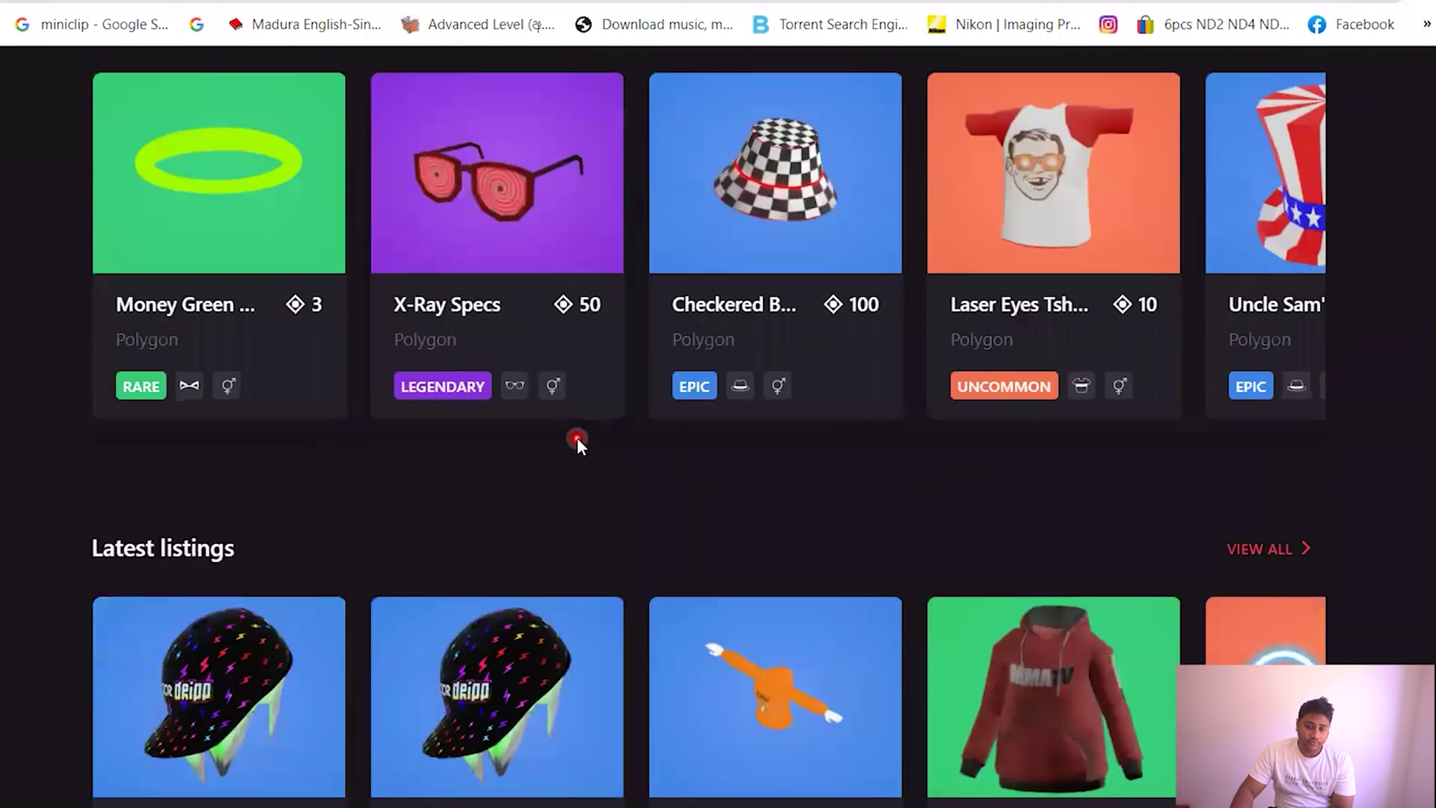
scroll(770, 404, "up", 2)
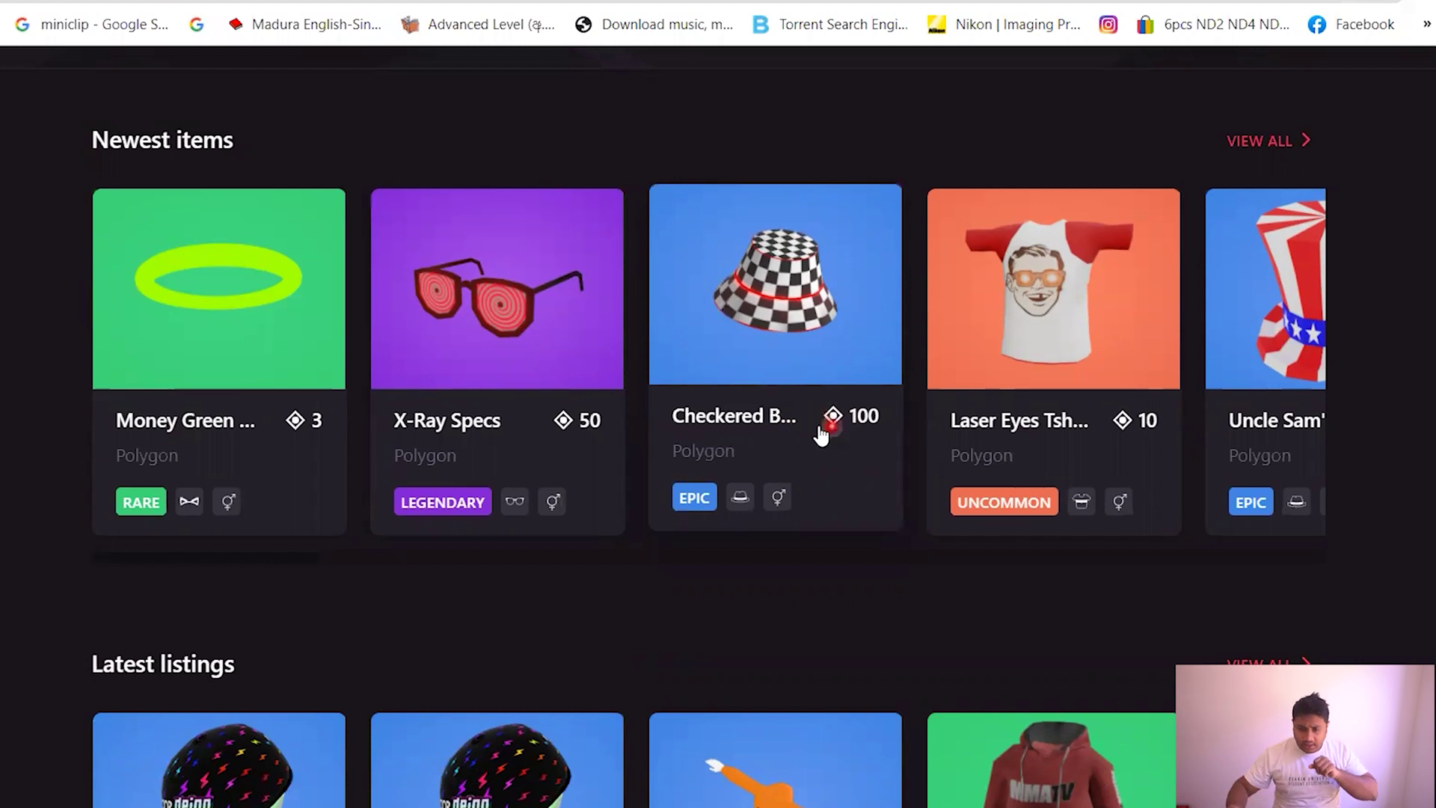
scroll(792, 433, "down", 5)
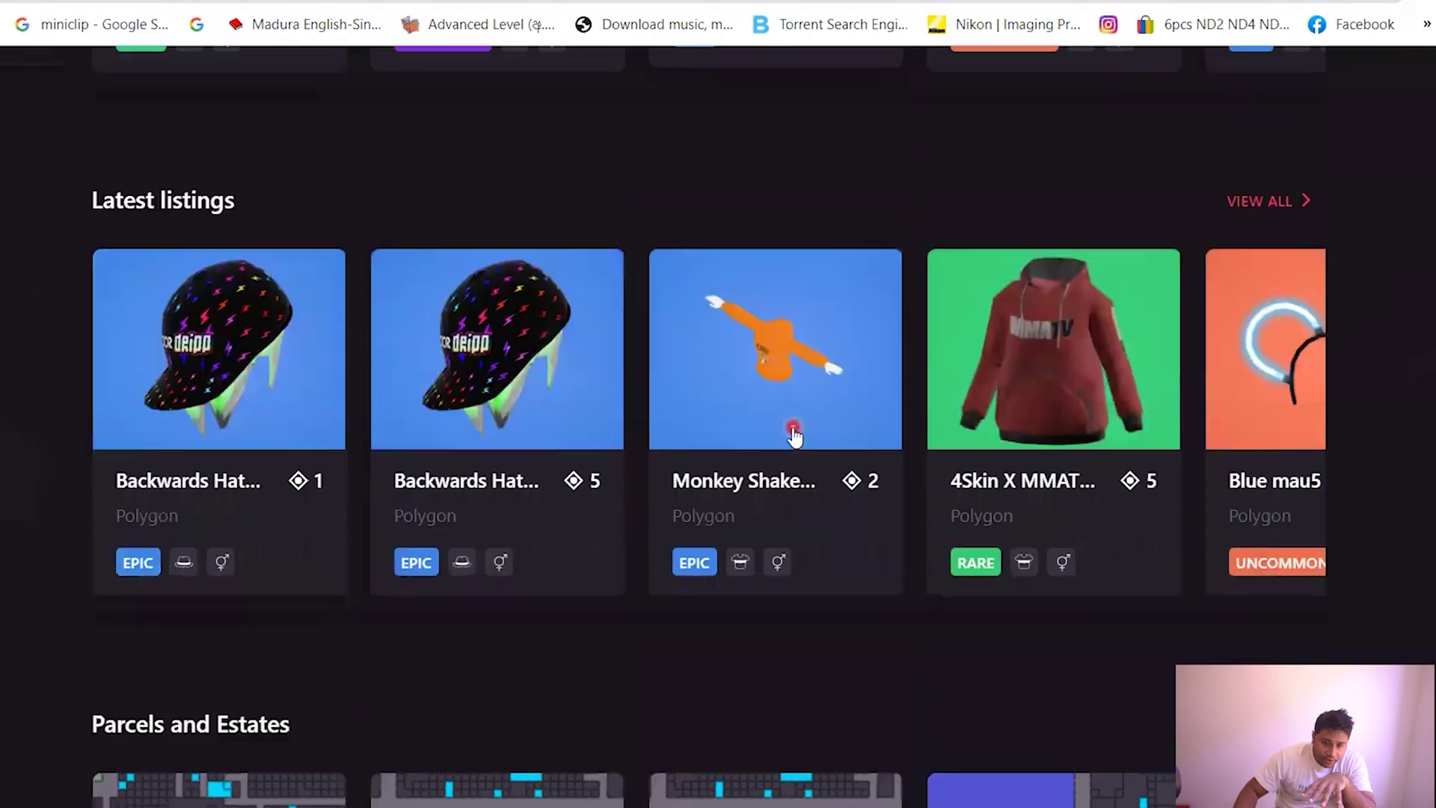
scroll(824, 427, "down", 3)
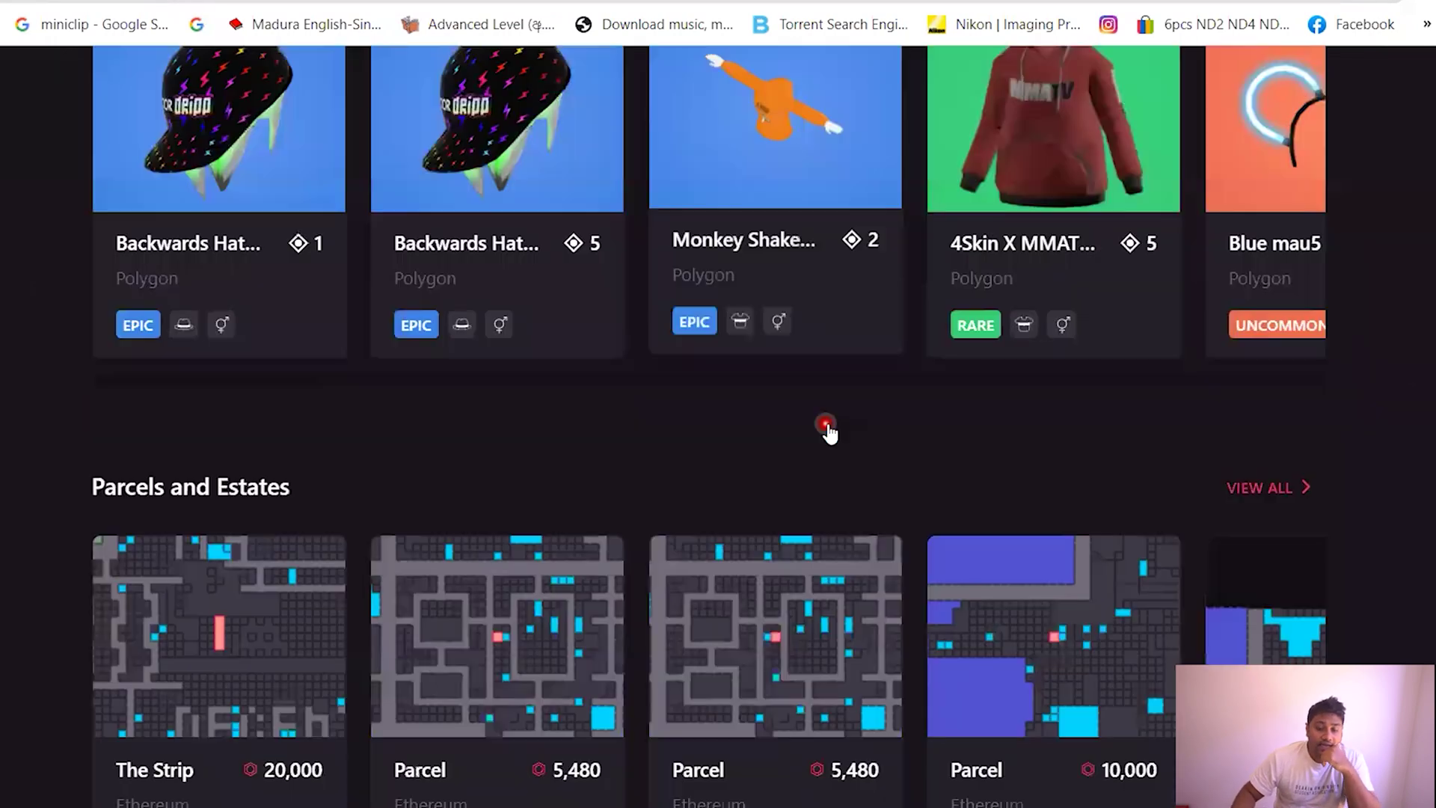
scroll(830, 422, "up", 1)
scroll(842, 411, "down", 7)
scroll(842, 410, "up", 3)
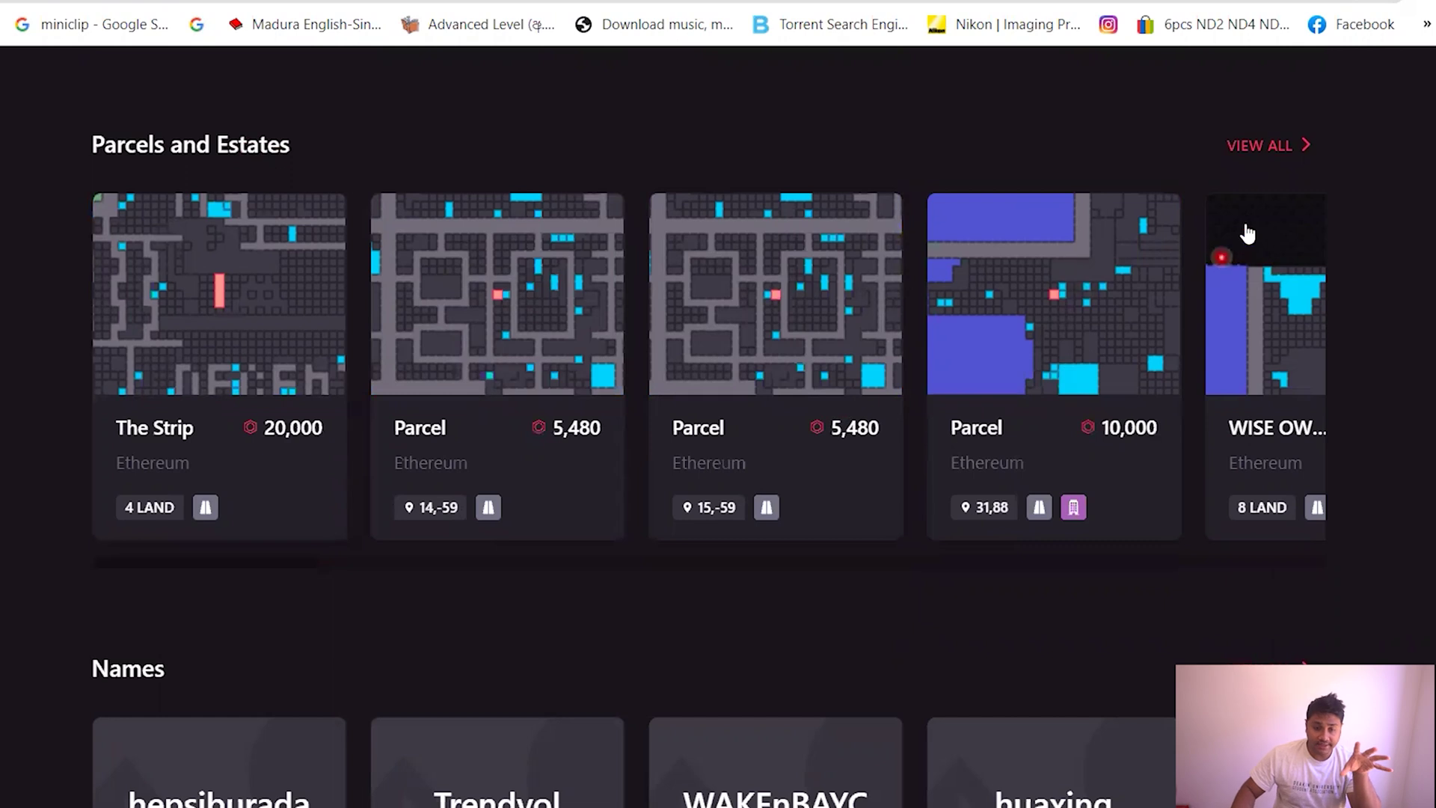
View all parcels and estates on the land map, look around Genesis Plaza, and open the Hanzo-Gate1 estate.
left_click(1264, 149)
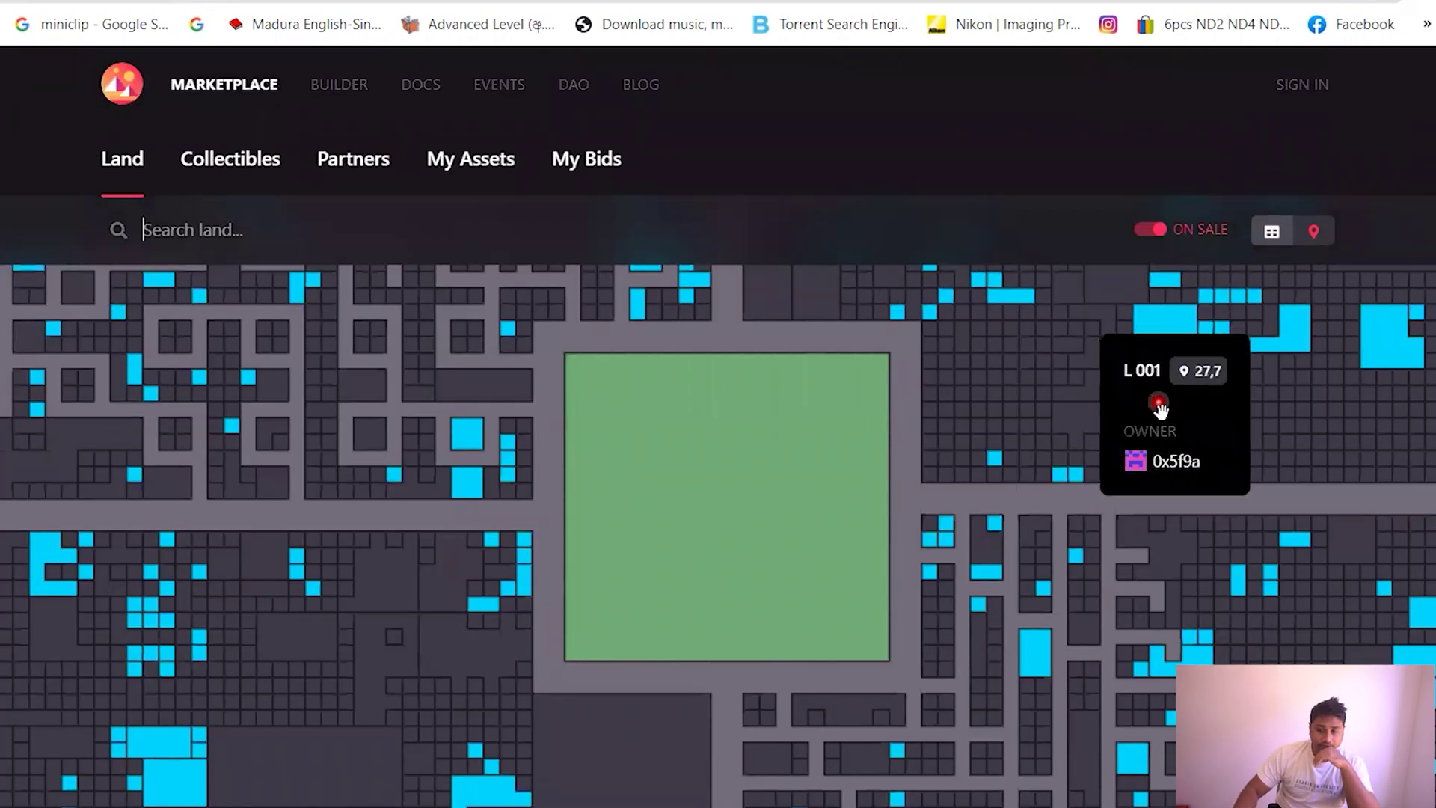
scroll(1162, 408, "down", 3)
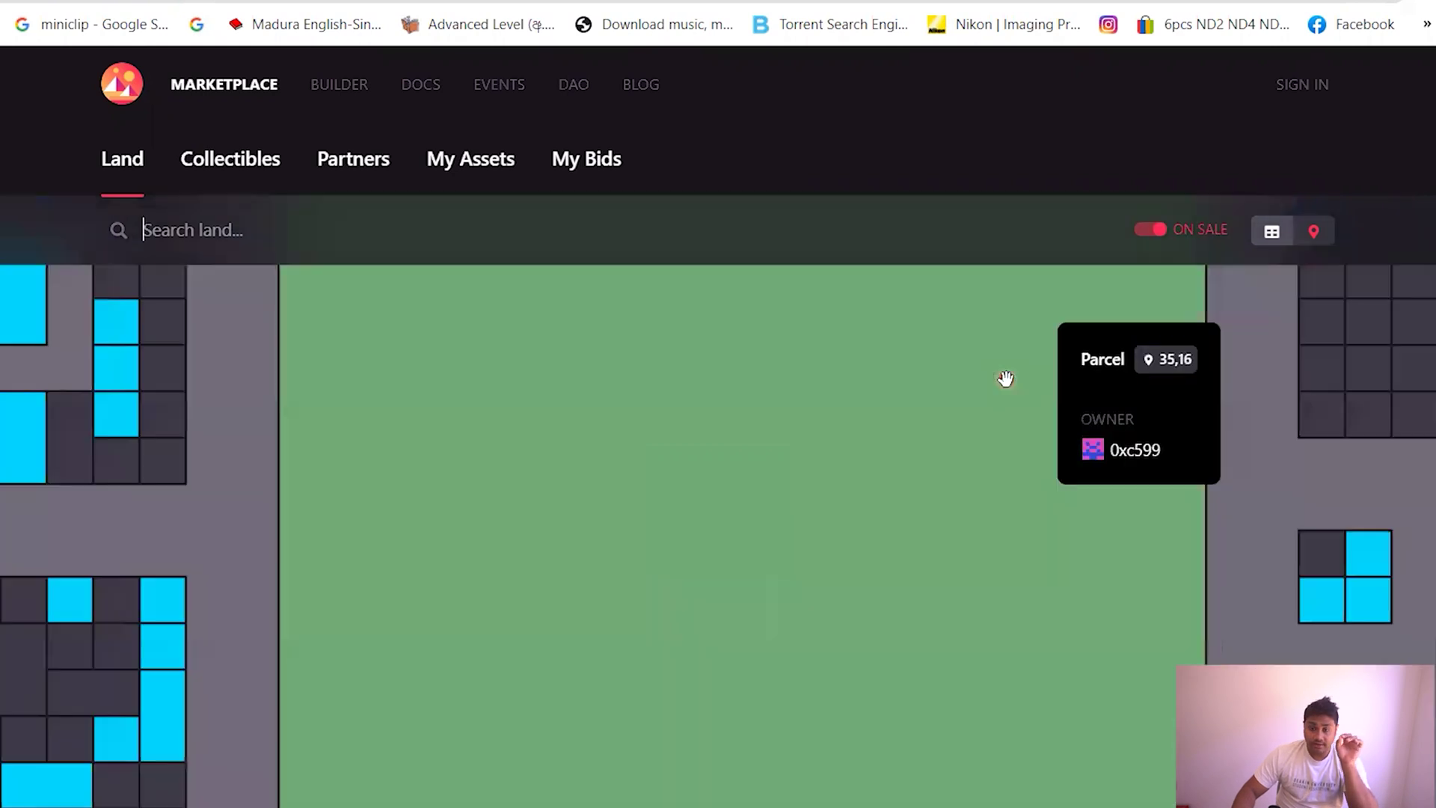
scroll(1003, 381, "up", 5)
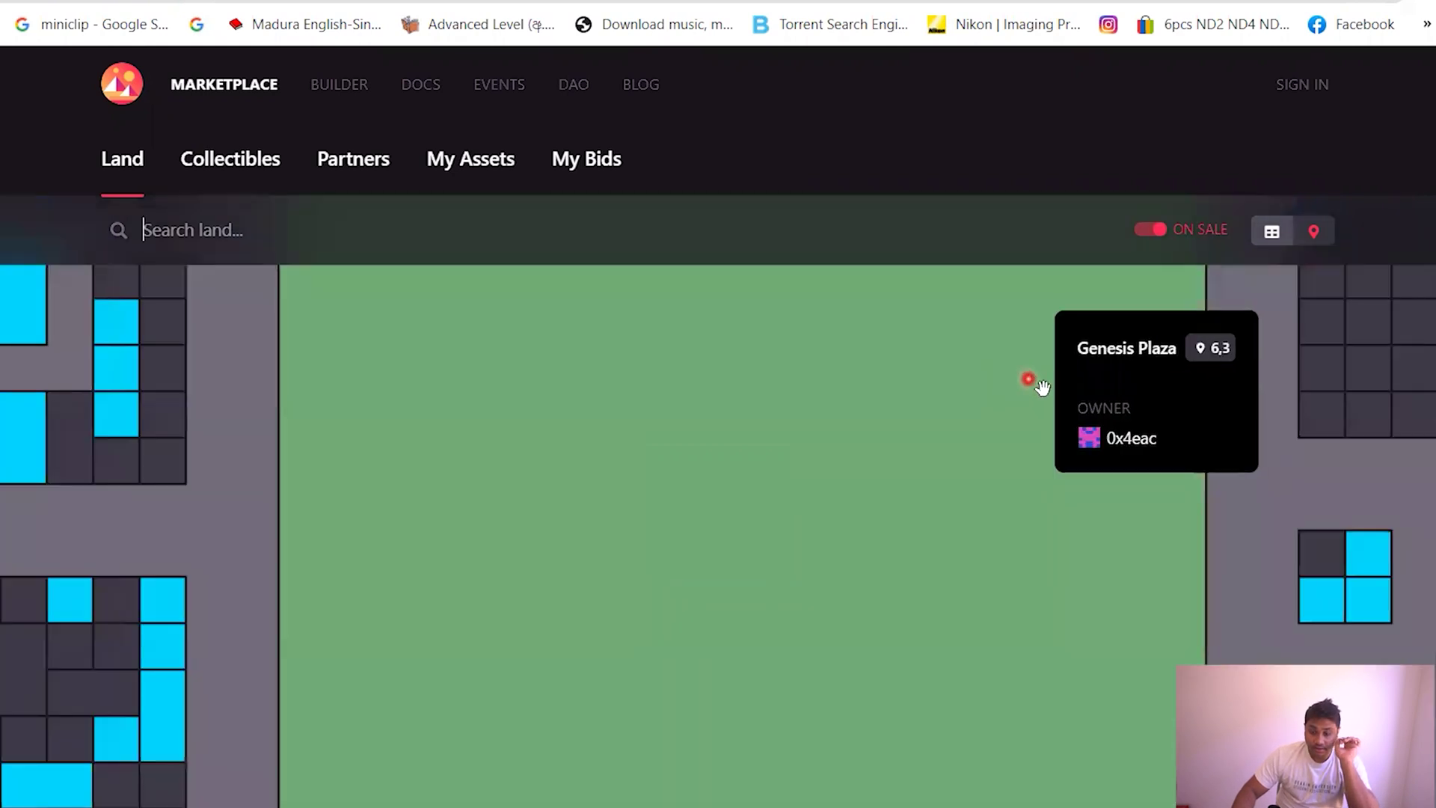
left_click(1, 447)
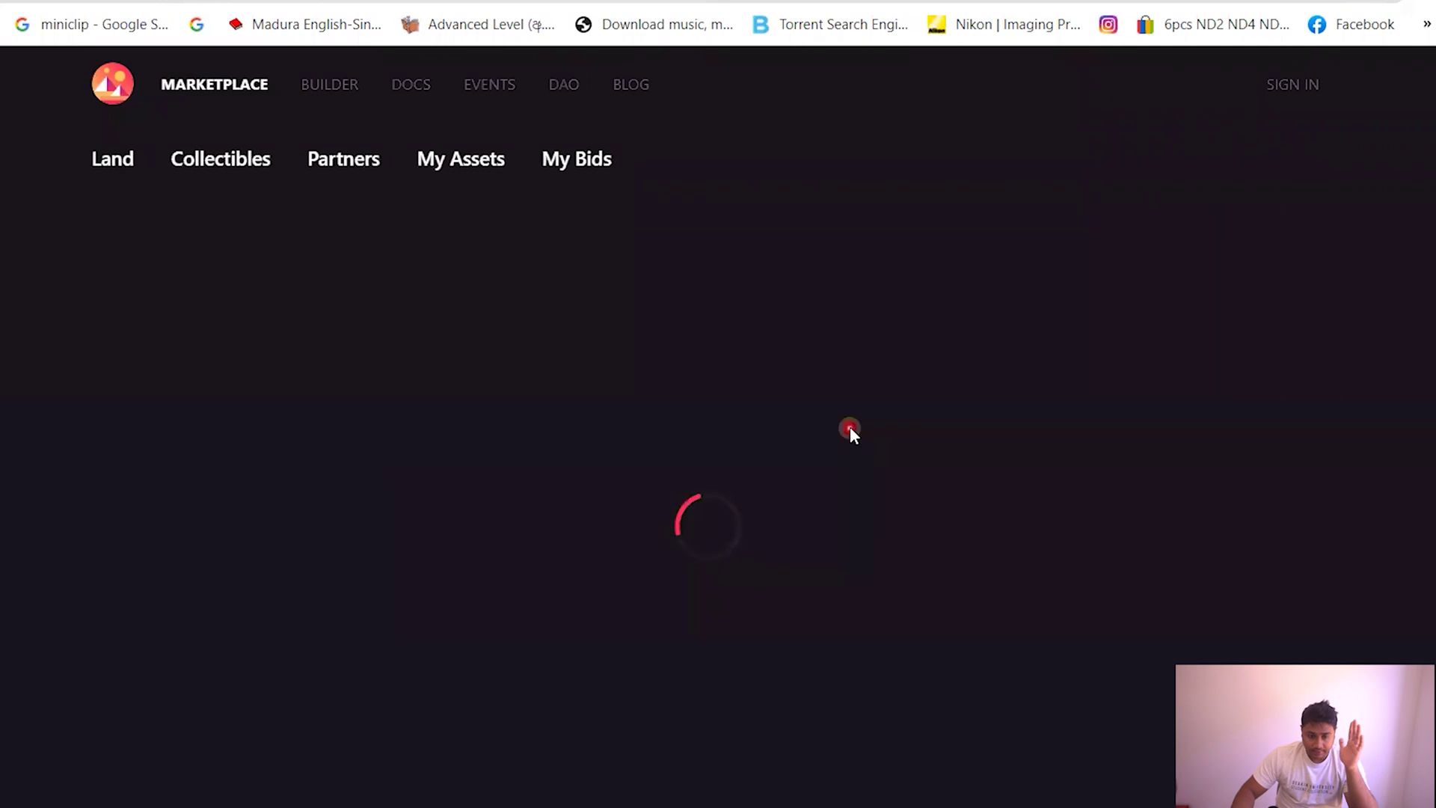
Examine the Hanzo-Gate1 estate's map location, price, purchase options and owner.
scroll(849, 426, "down", 2)
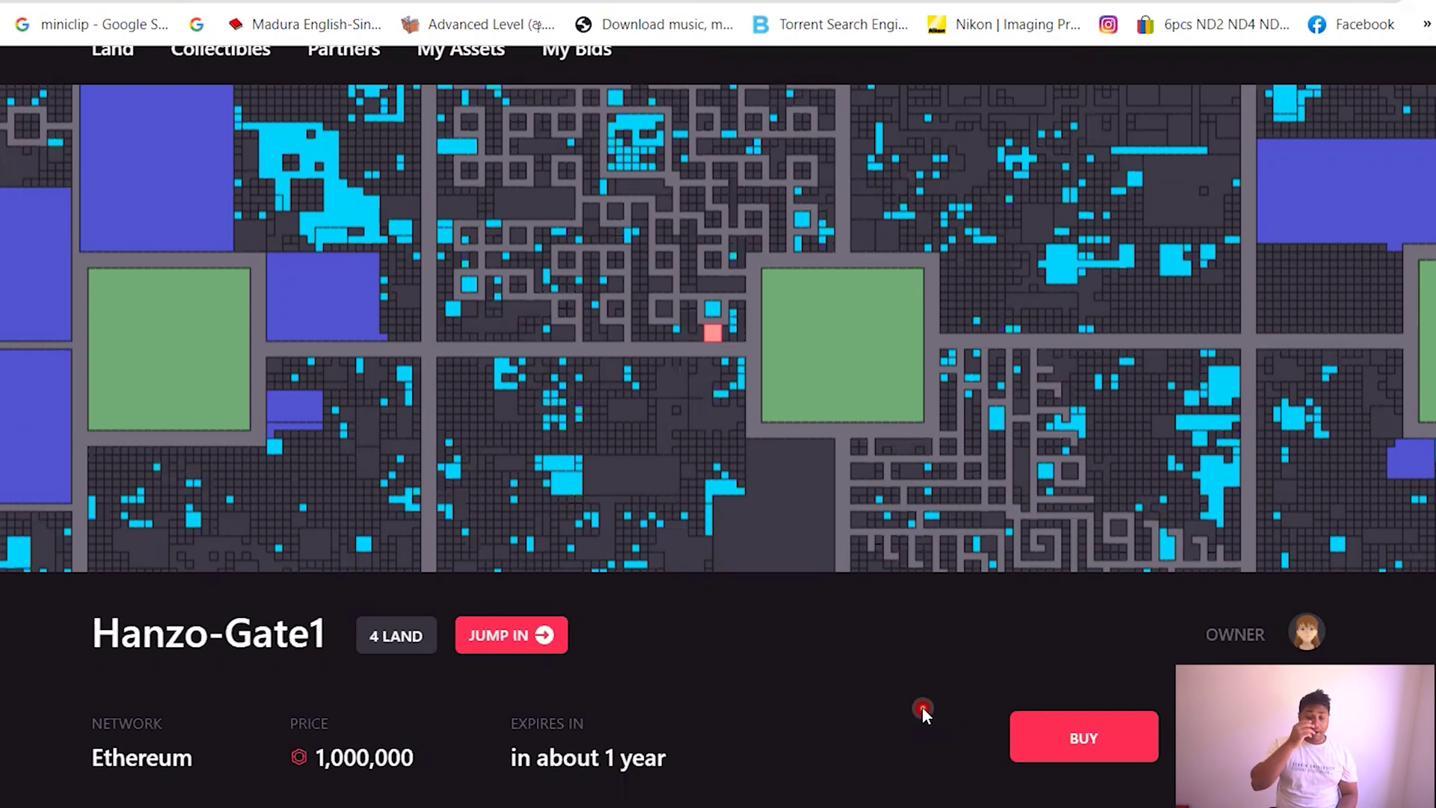
scroll(801, 662, "down", 2)
scroll(891, 480, "up", 3)
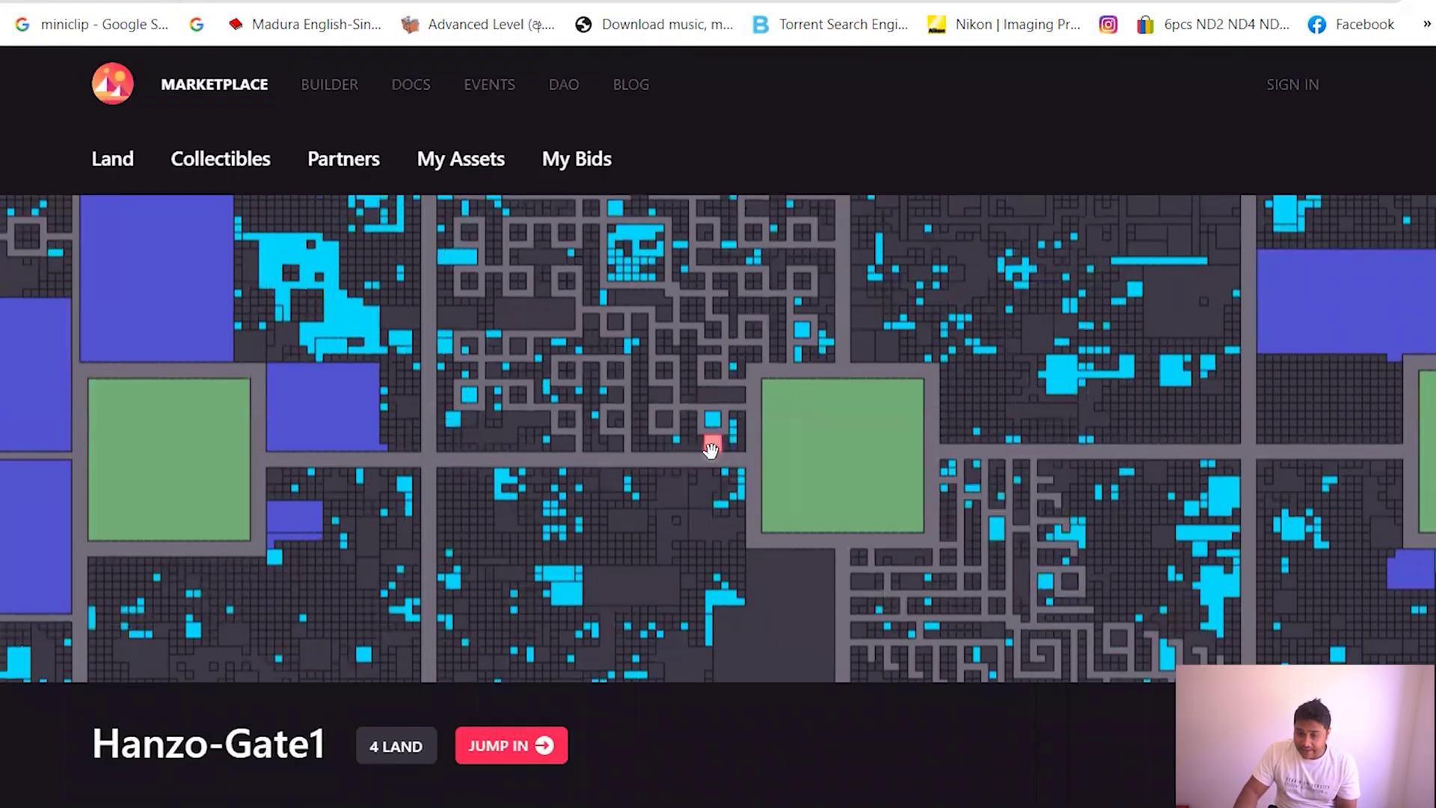
mouse_move(713, 449)
scroll(623, 698, "down", 3)
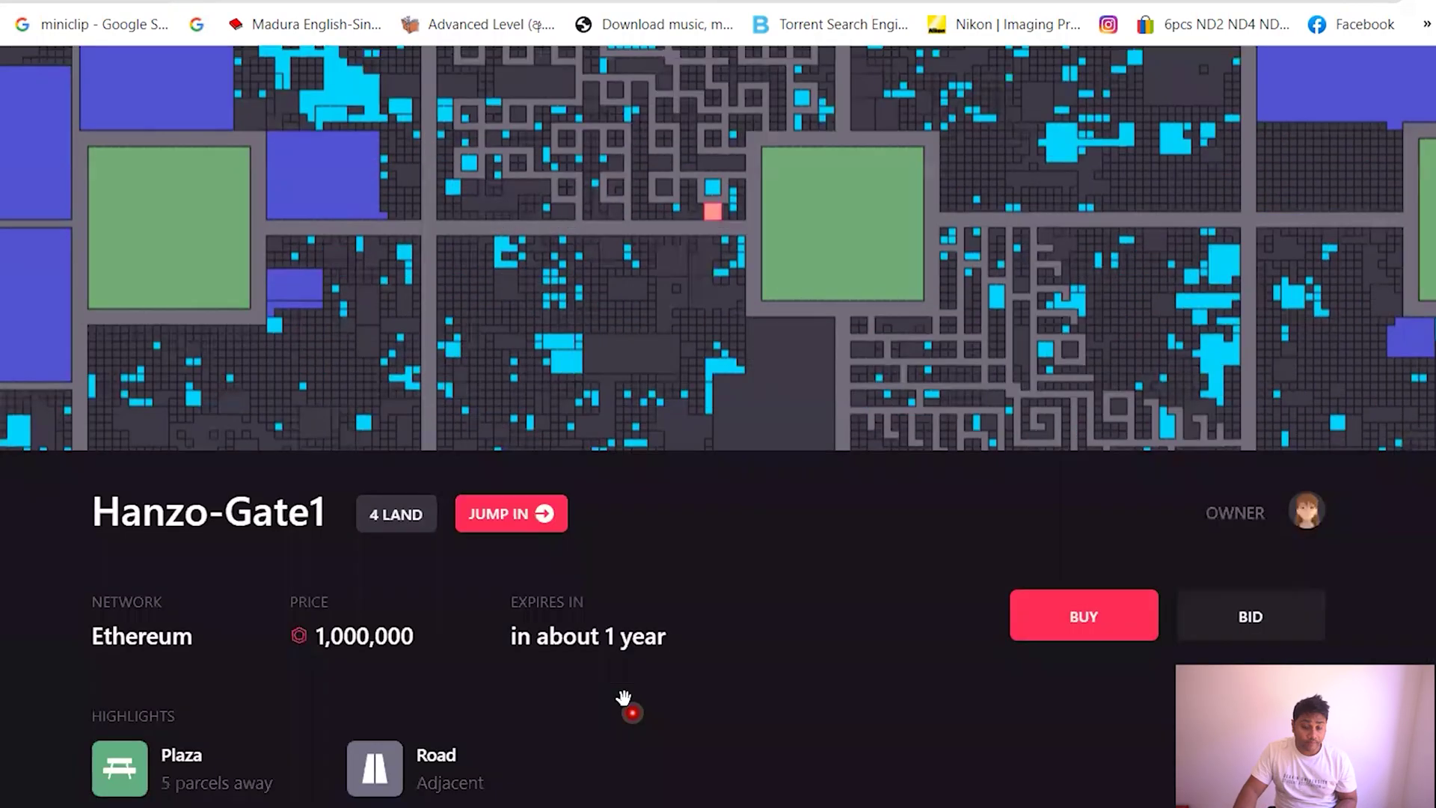
mouse_move(391, 625)
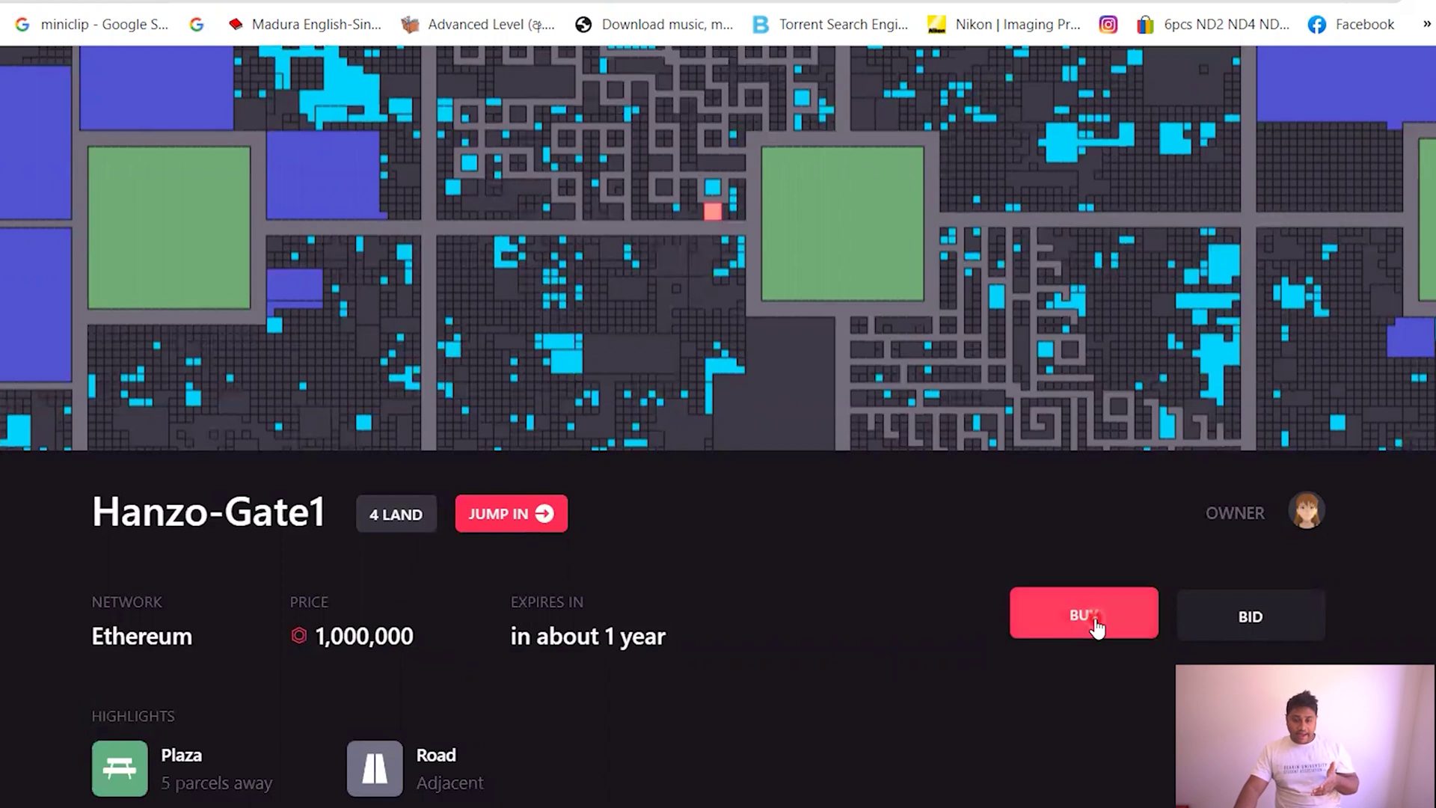
mouse_move(1320, 512)
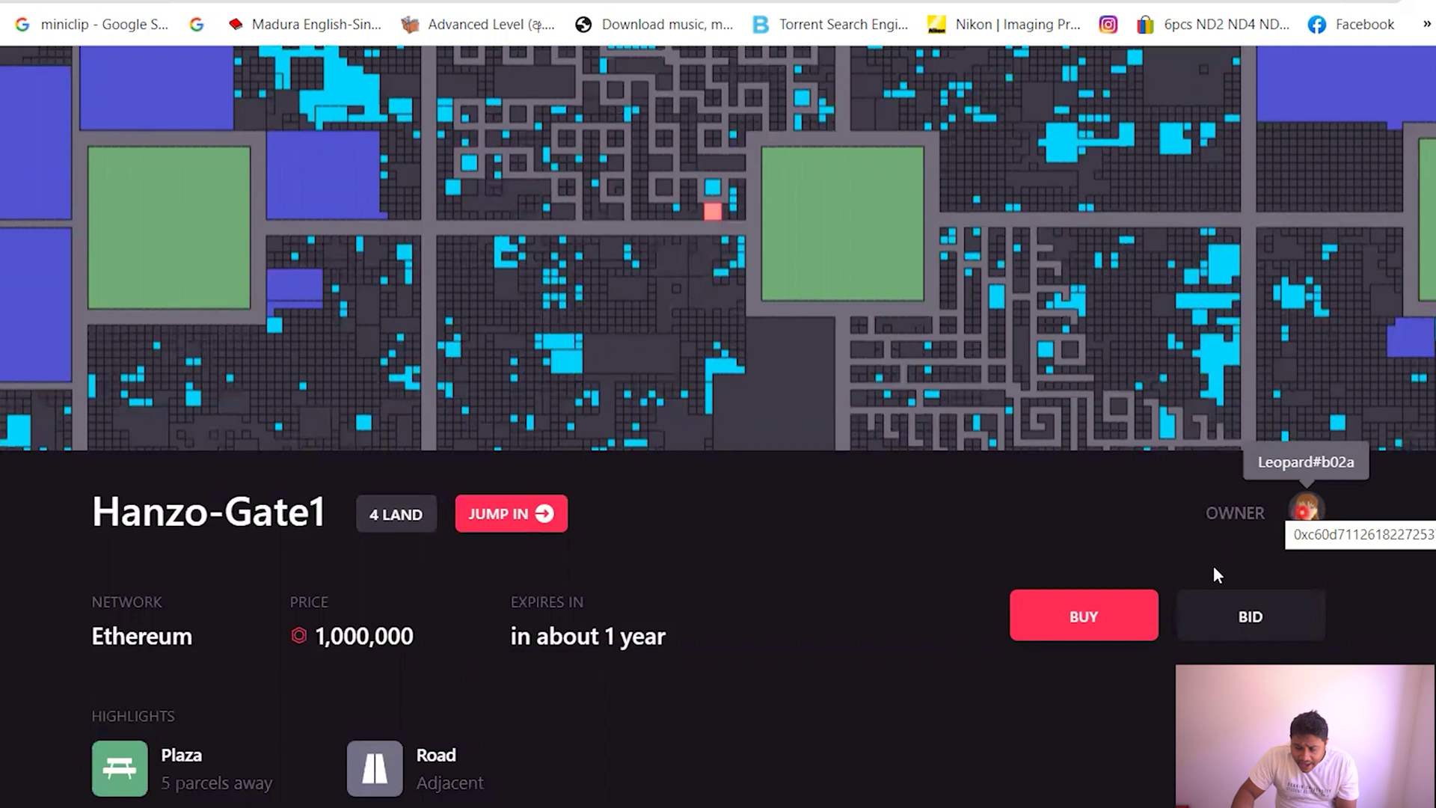
Review Hanzo-Gate1's highlights and included parcels, and compare its position with the surrounding land on the map.
scroll(1212, 565, "down", 3)
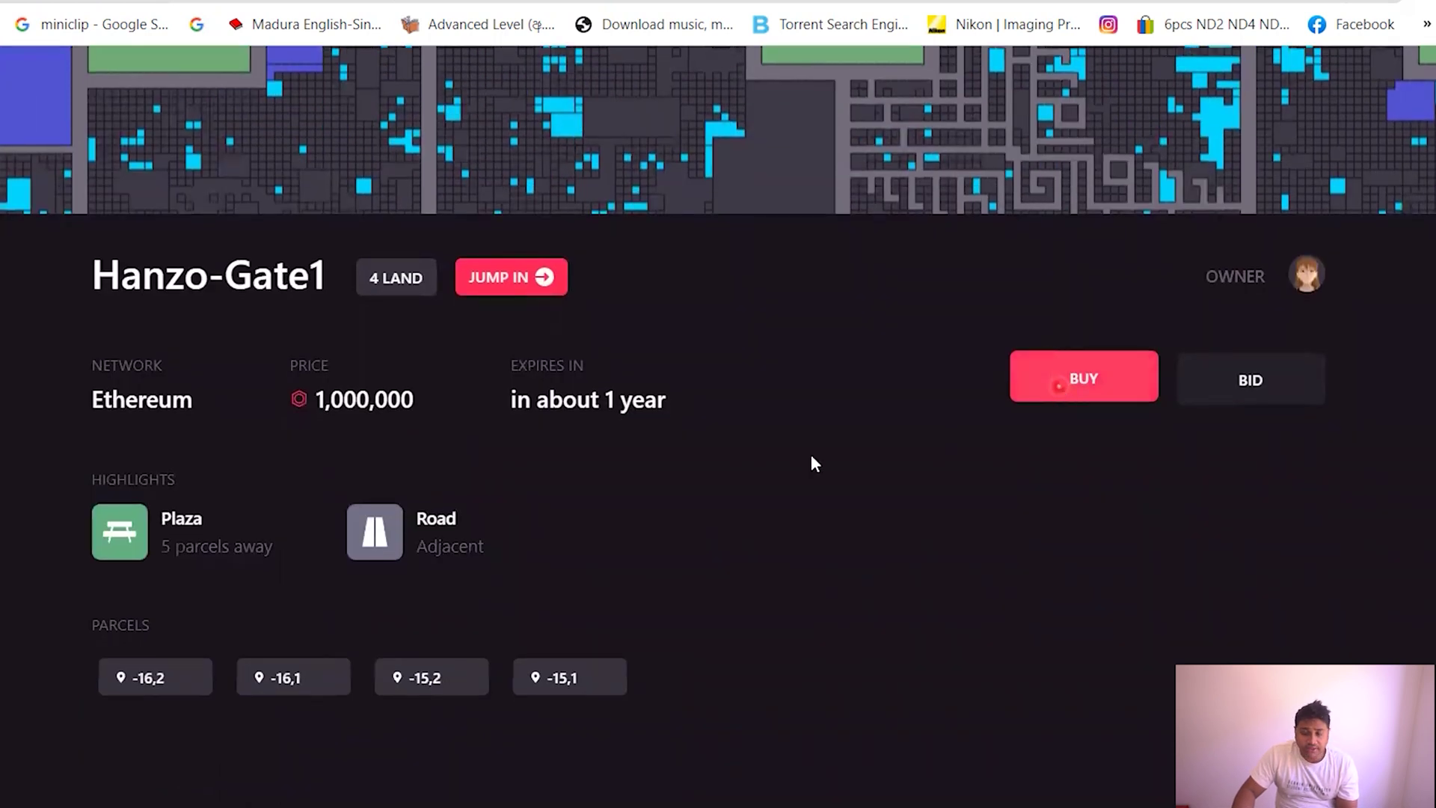
mouse_move(362, 408)
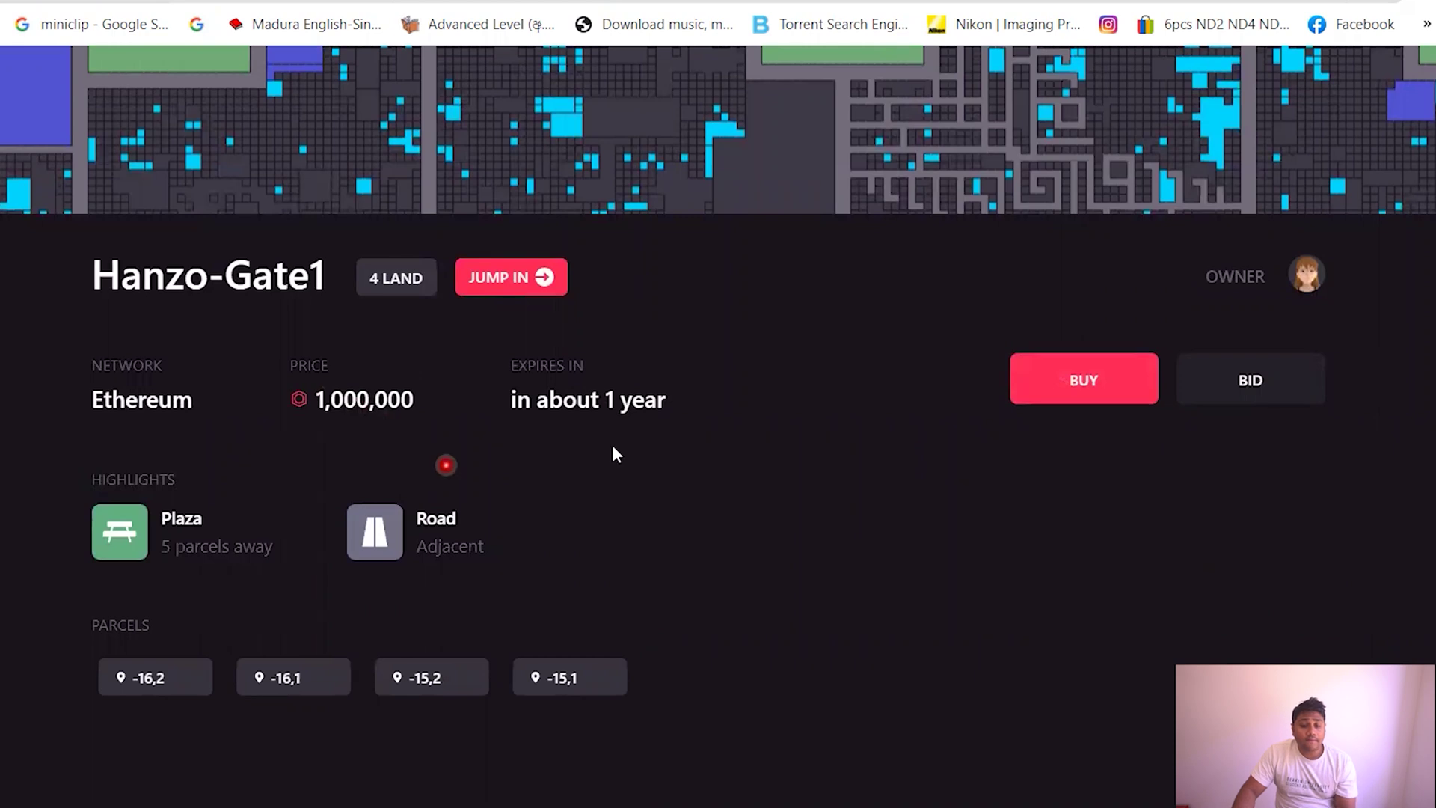
scroll(746, 513, "up", 6)
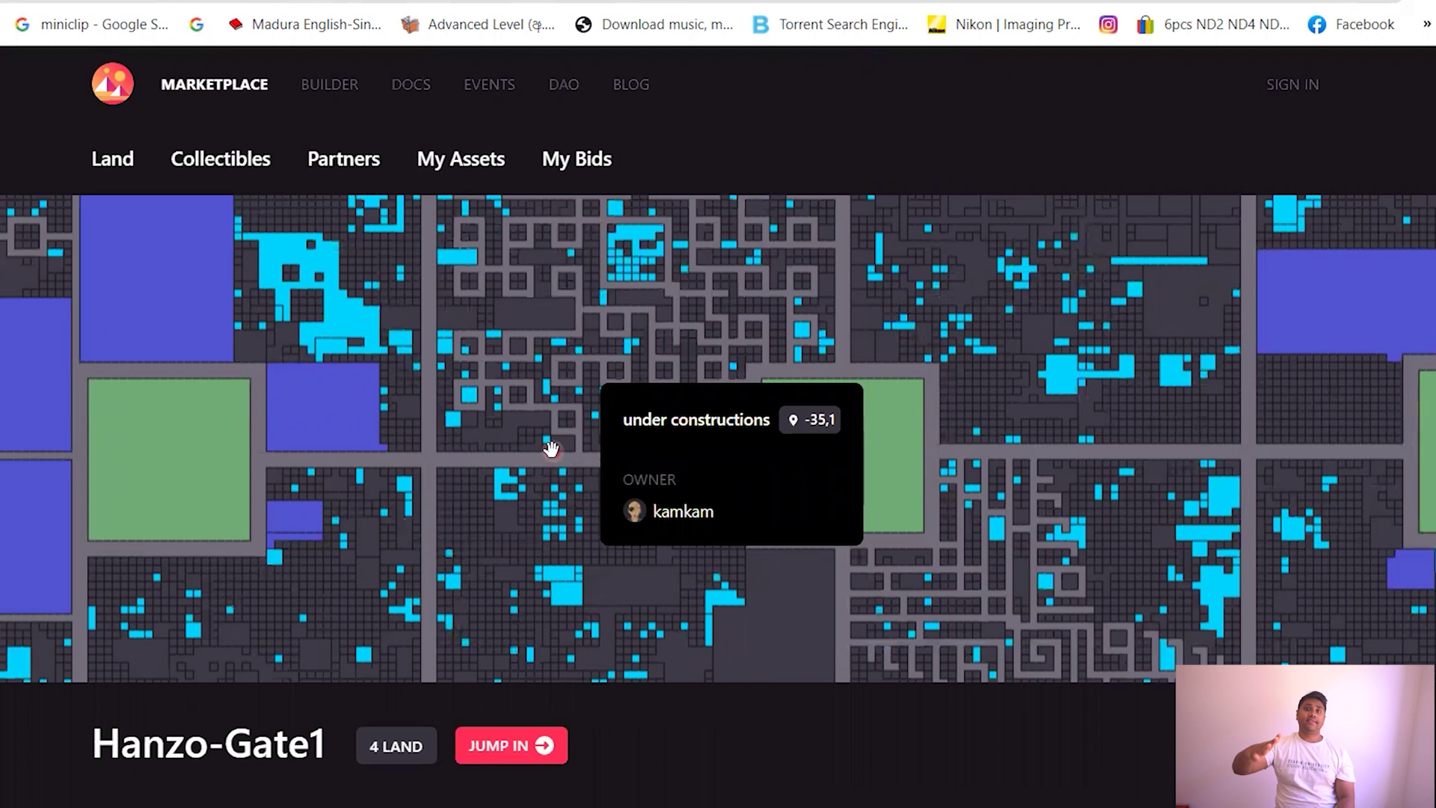
left_click(257, 161)
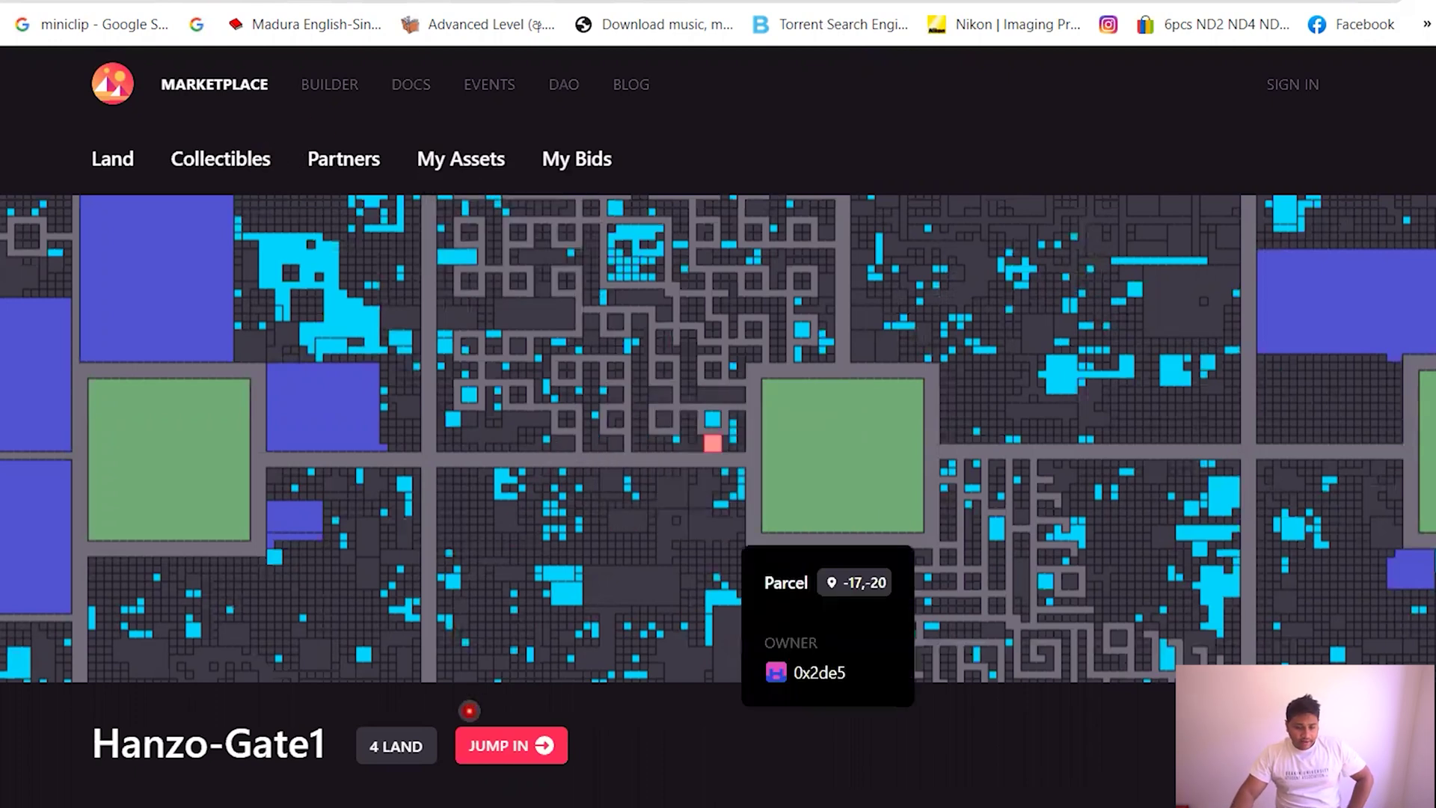
scroll(469, 710, "down", 6)
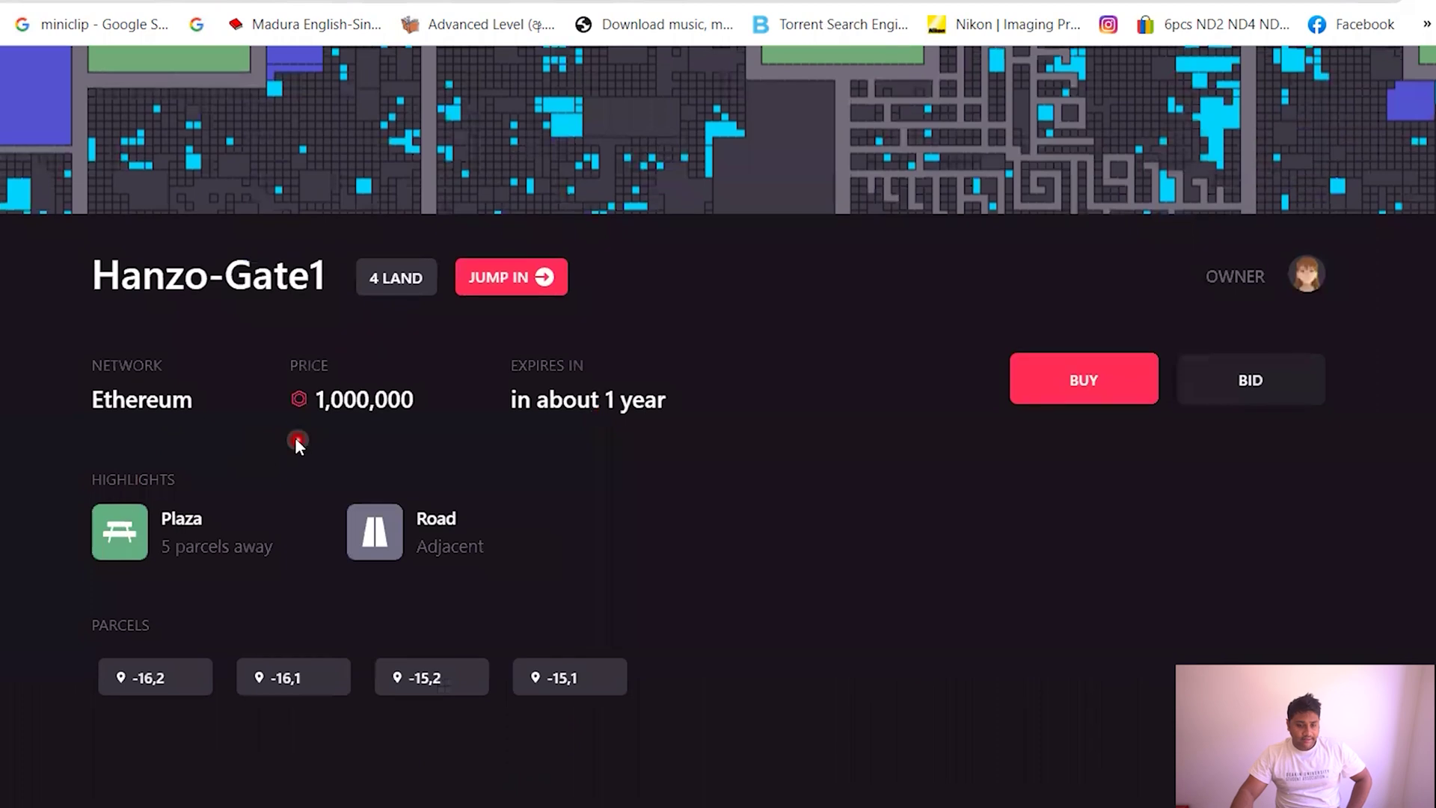
scroll(227, 344, "up", 3)
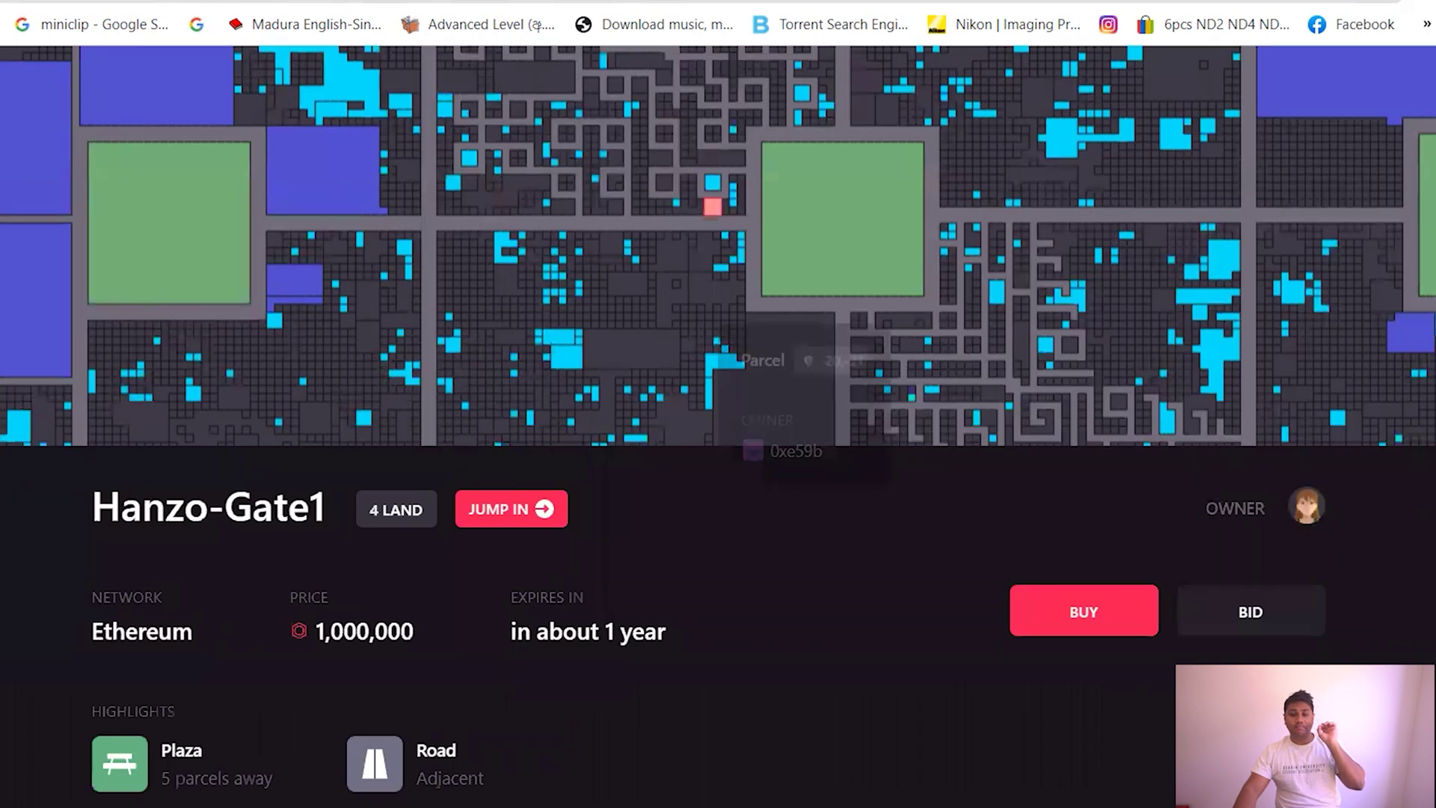
scroll(718, 374, "up", 3)
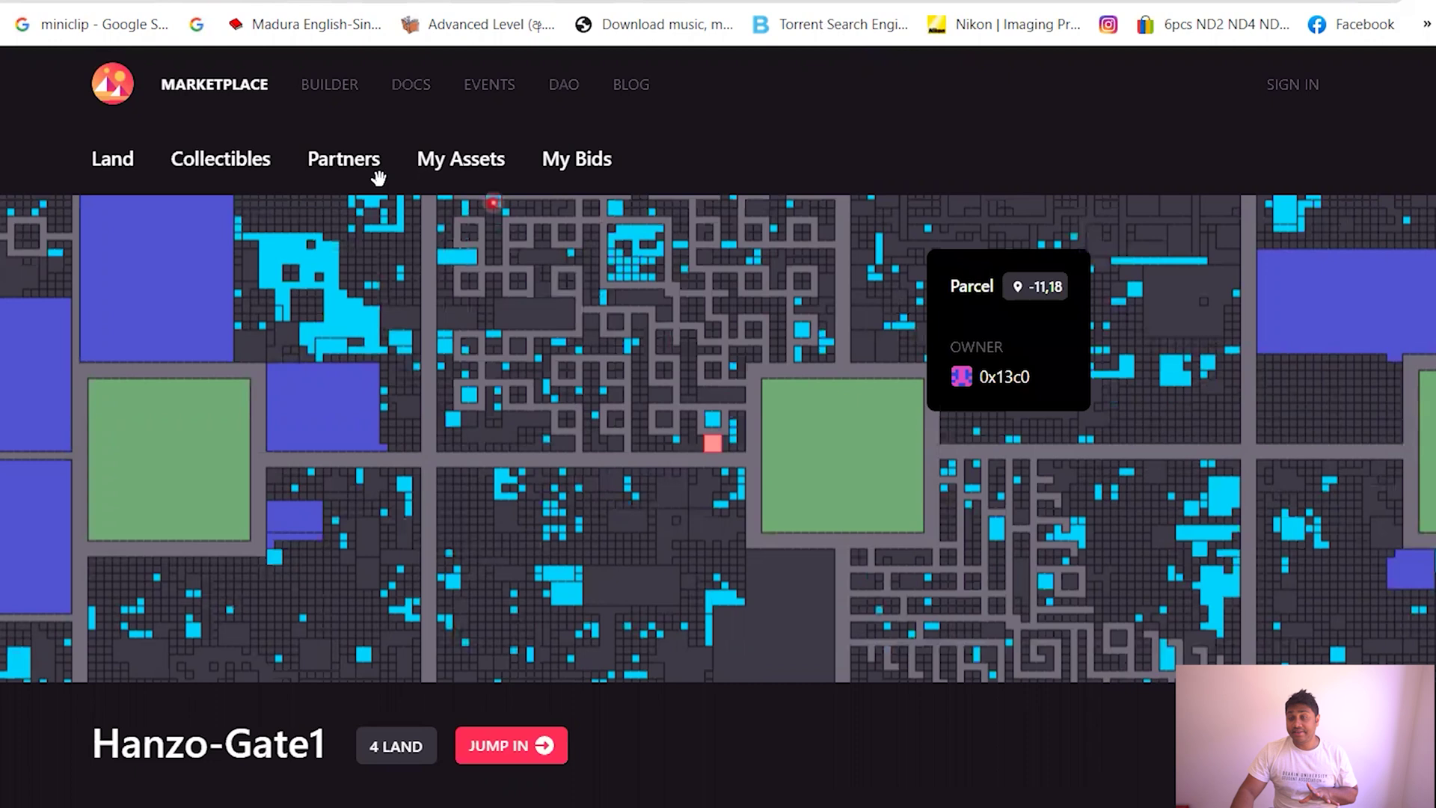
Open the Marketplace's Collectibles section and browse the wearables on sale with their rarities and prices.
left_click(213, 166)
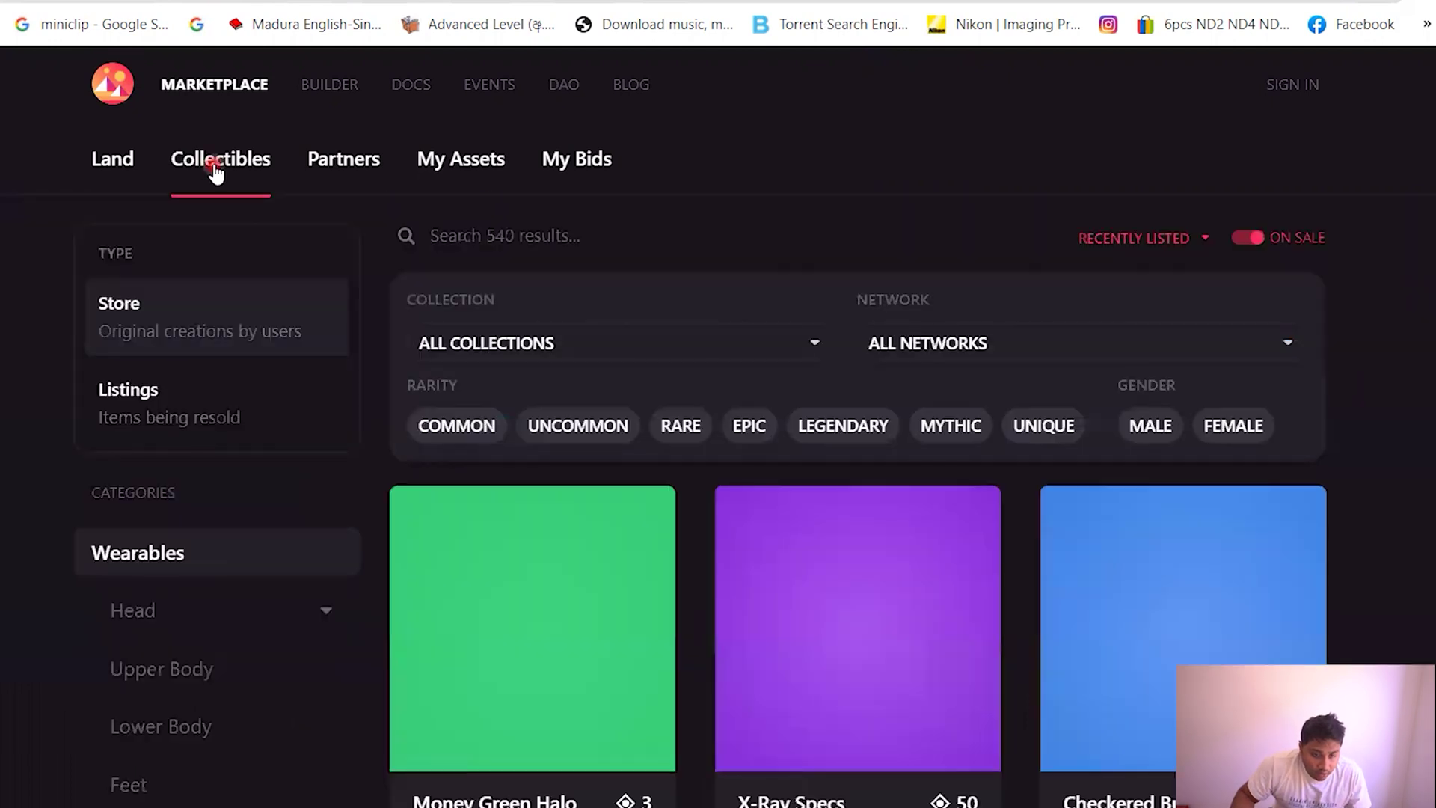
scroll(213, 166, "down", 5)
scroll(224, 374, "up", 3)
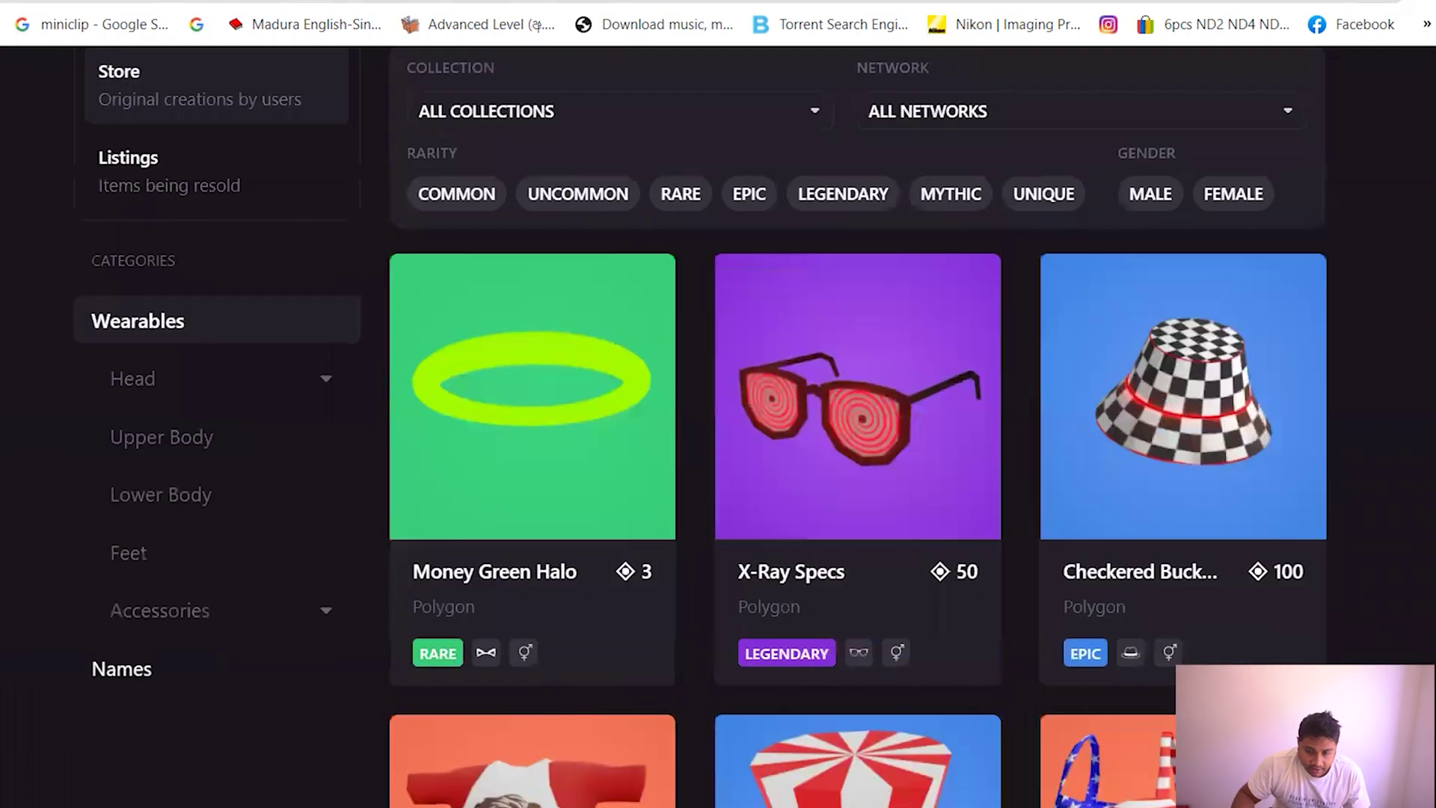
scroll(524, 523, "up", 3)
scroll(751, 561, "down", 20)
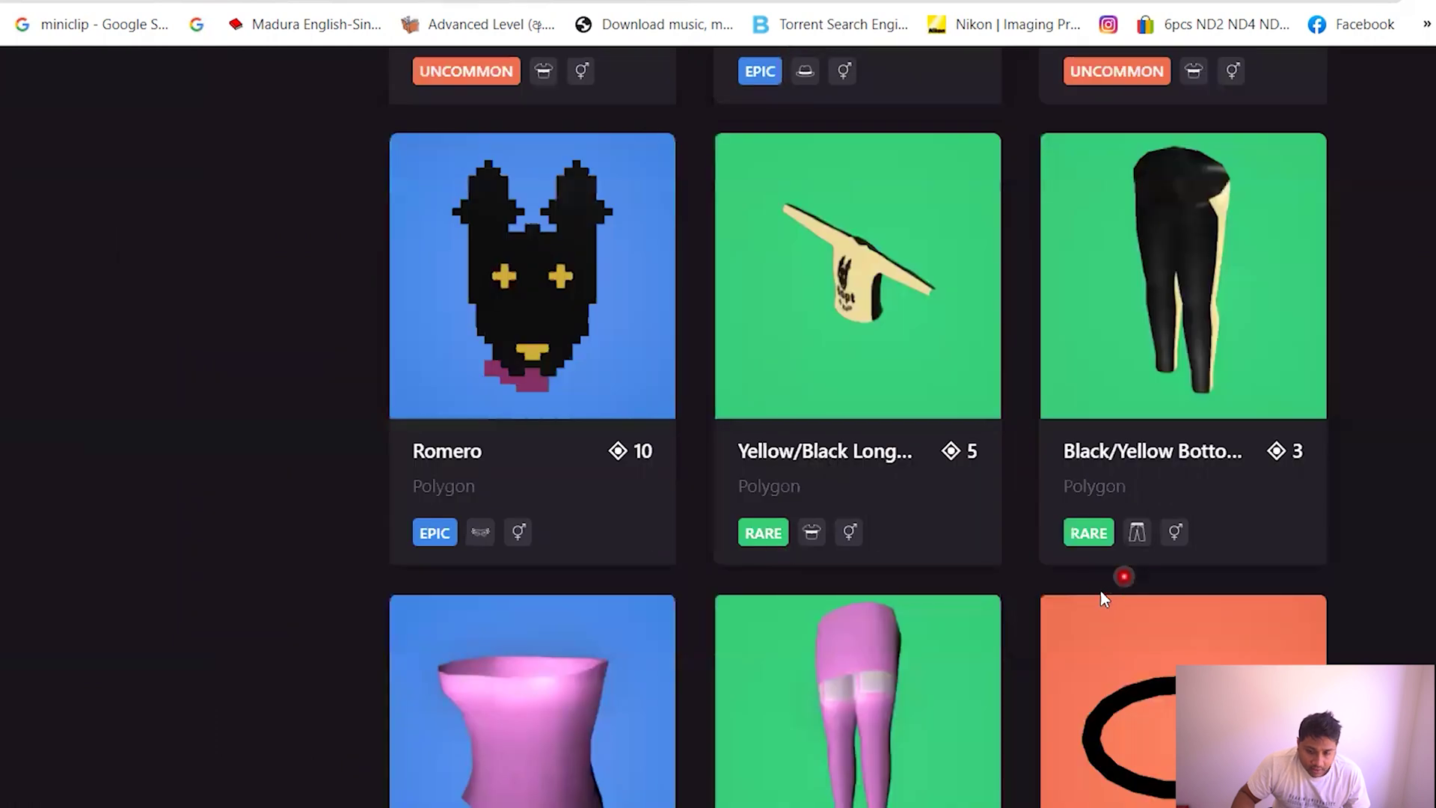
scroll(1099, 594, "up", 20)
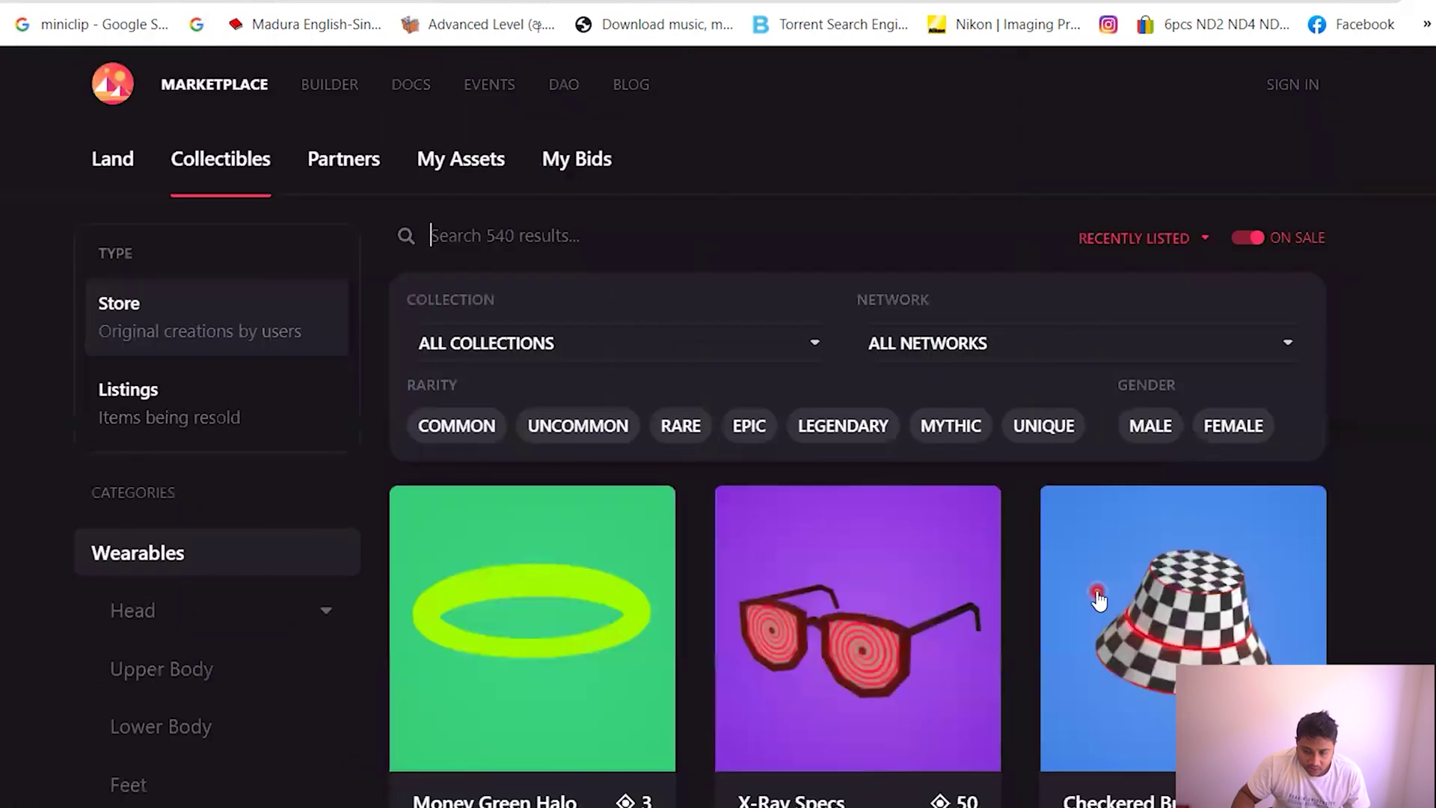
scroll(1046, 336, "down", 5)
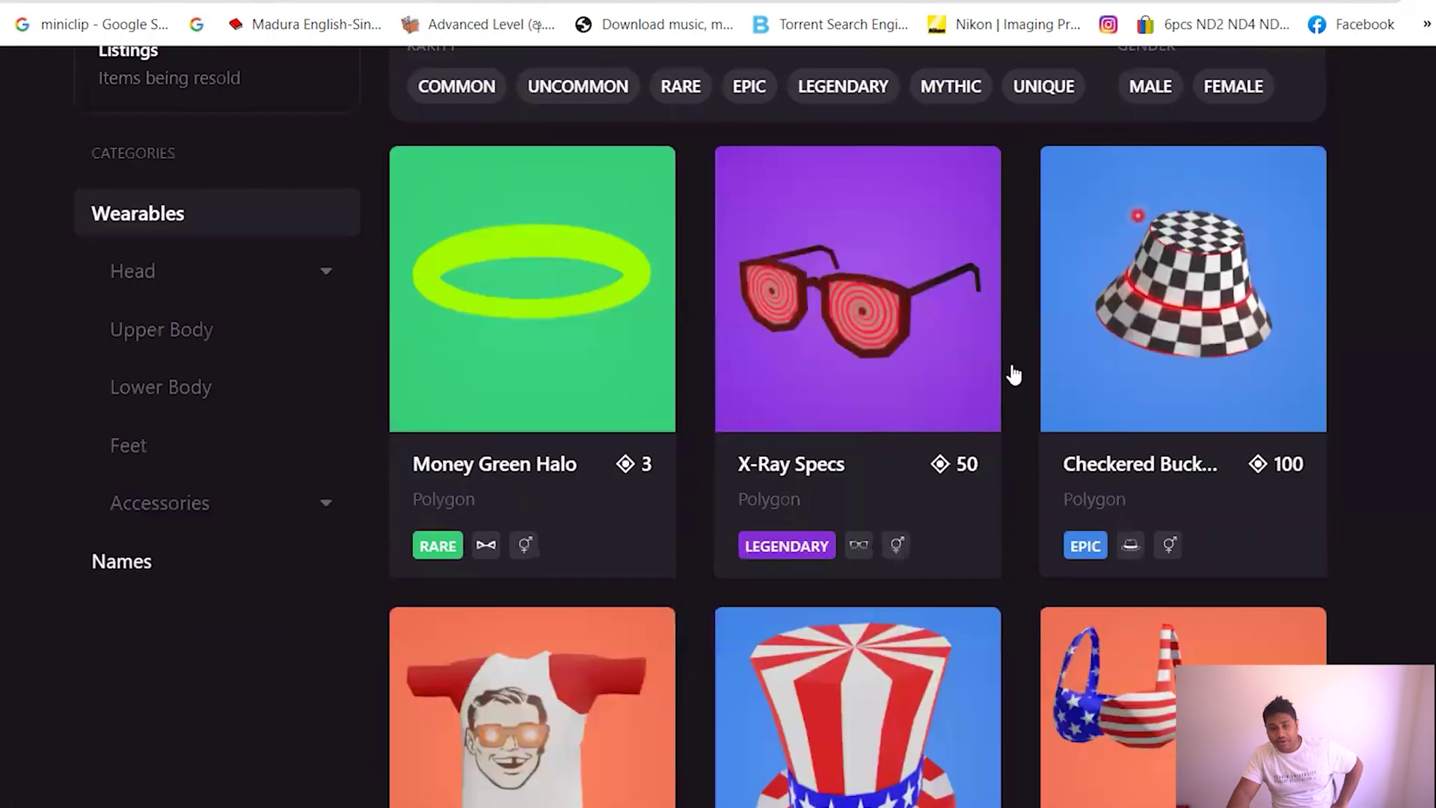
scroll(639, 450, "up", 5)
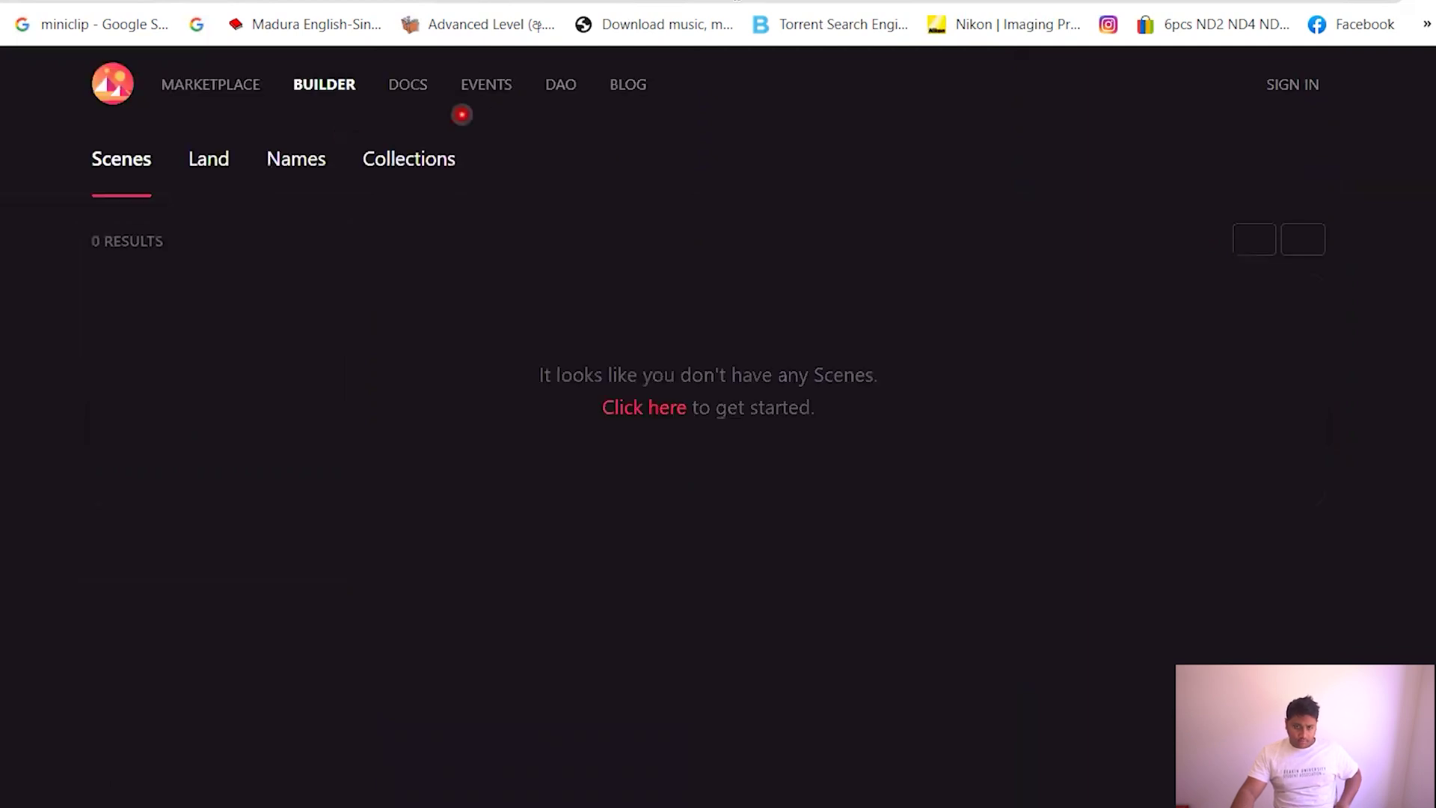
Create a Builder scene named "New scene" with 2 rows and 2 columns, leaving the description empty.
scroll(394, 328, "down", 1)
scroll(394, 329, "down", 1)
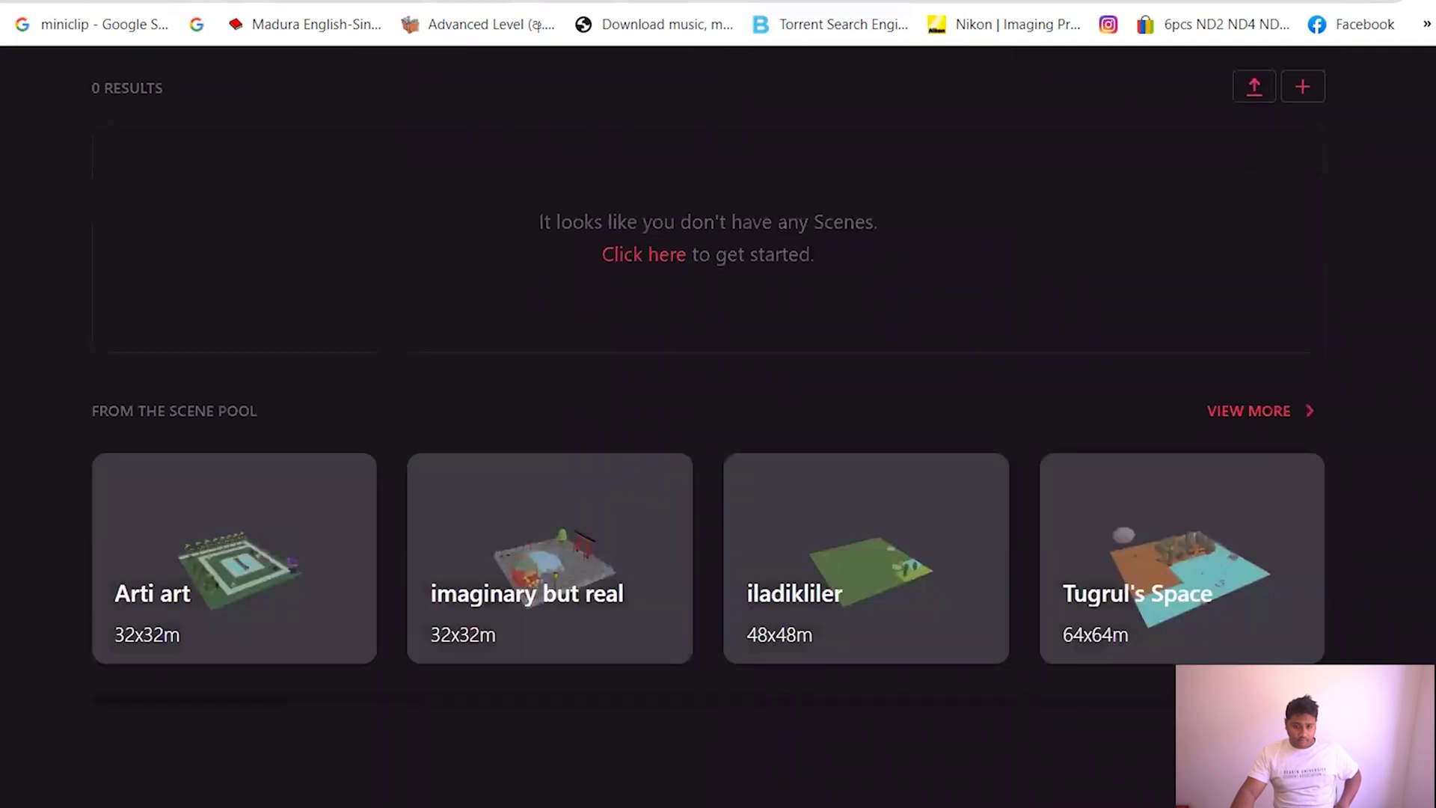
scroll(394, 341, "up", 2)
scroll(45, 439, "down", 1)
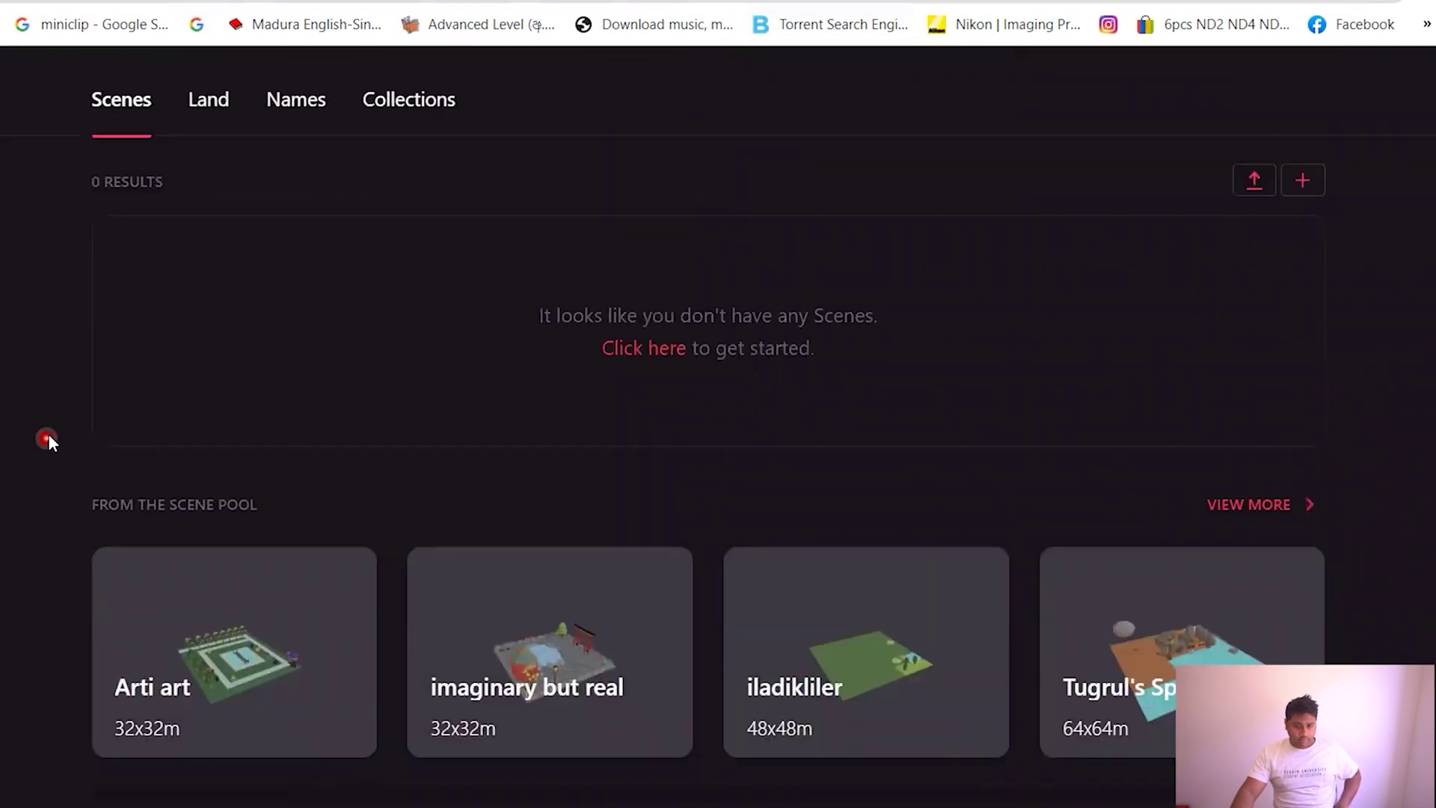
scroll(45, 426, "up", 1)
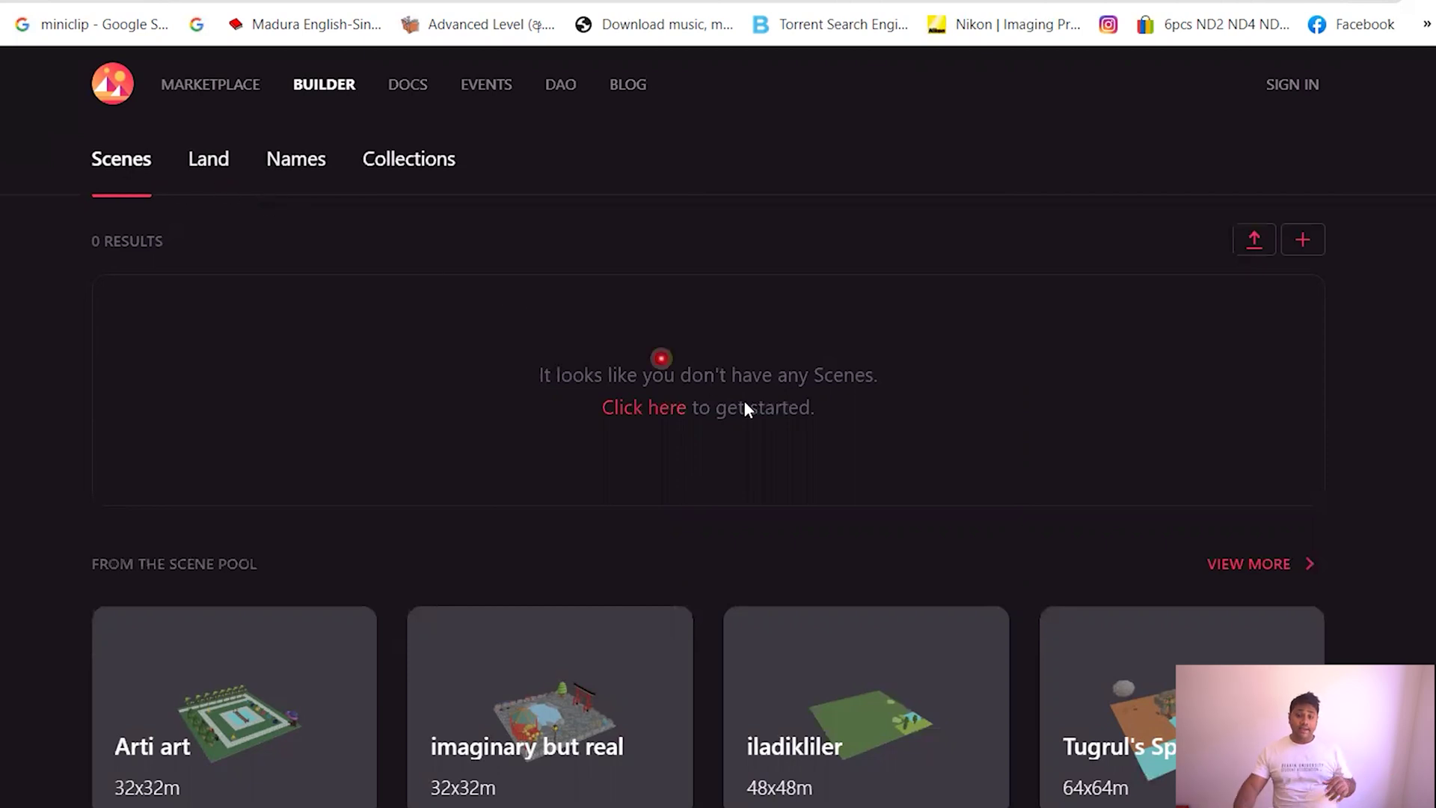
left_click(662, 412)
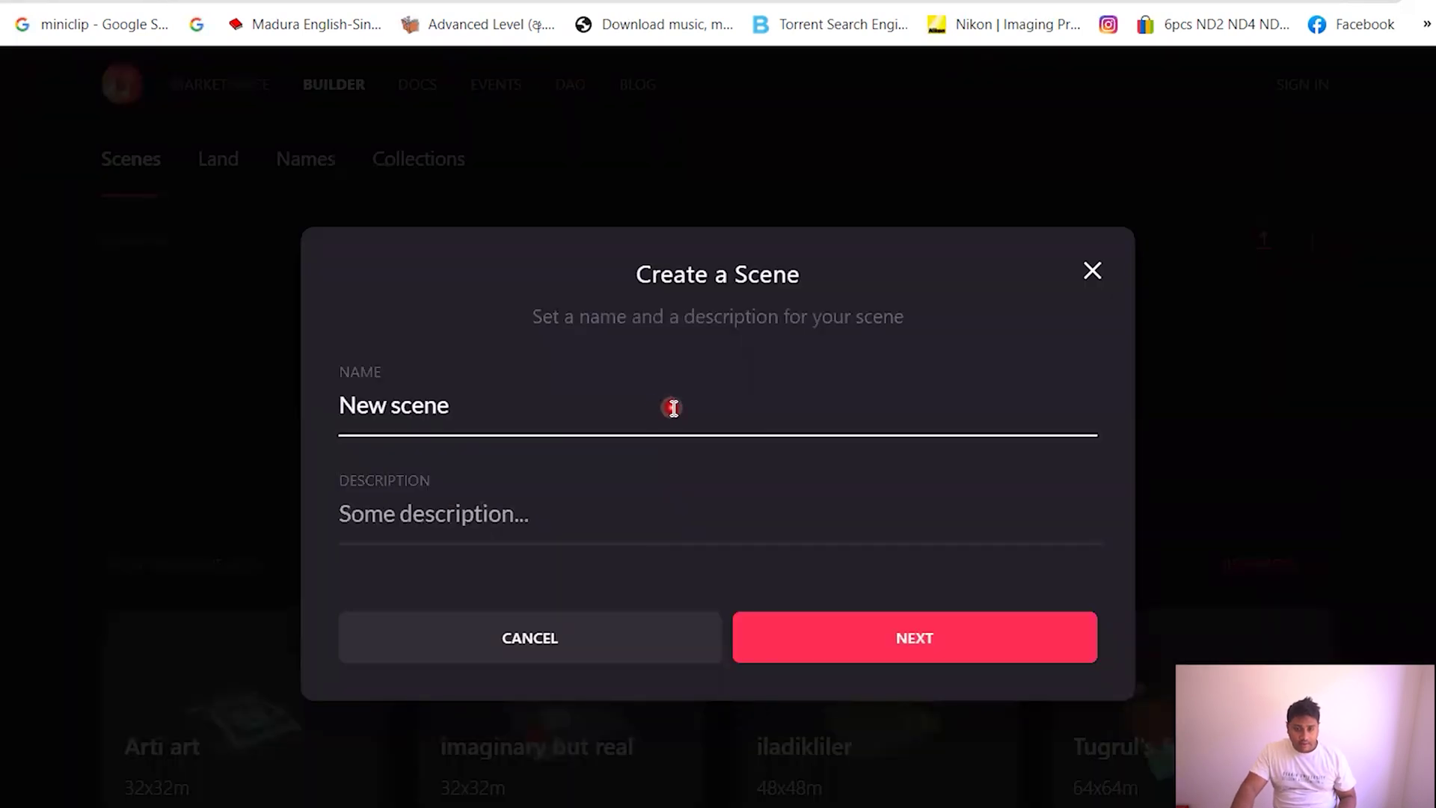
left_click(847, 619)
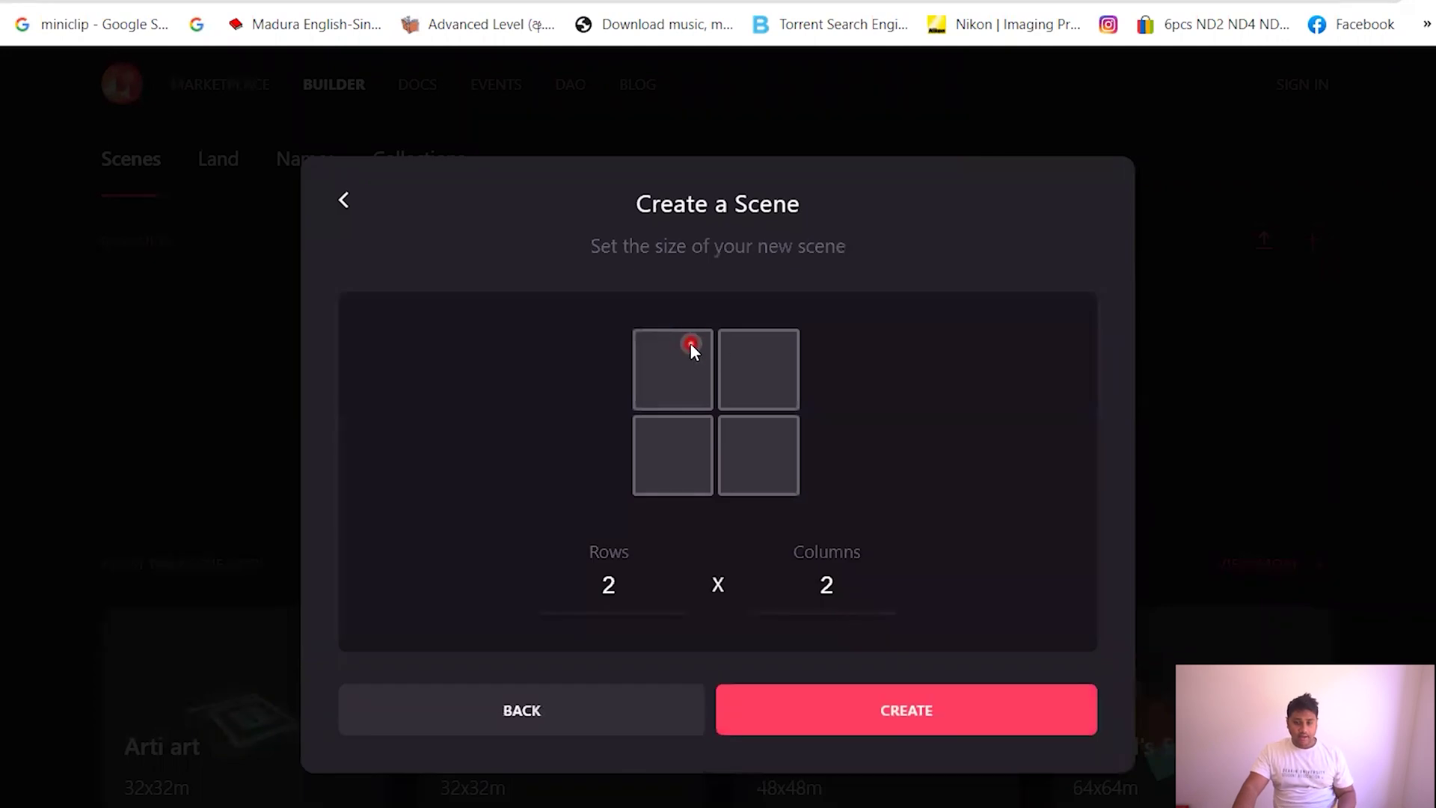
left_click(850, 707)
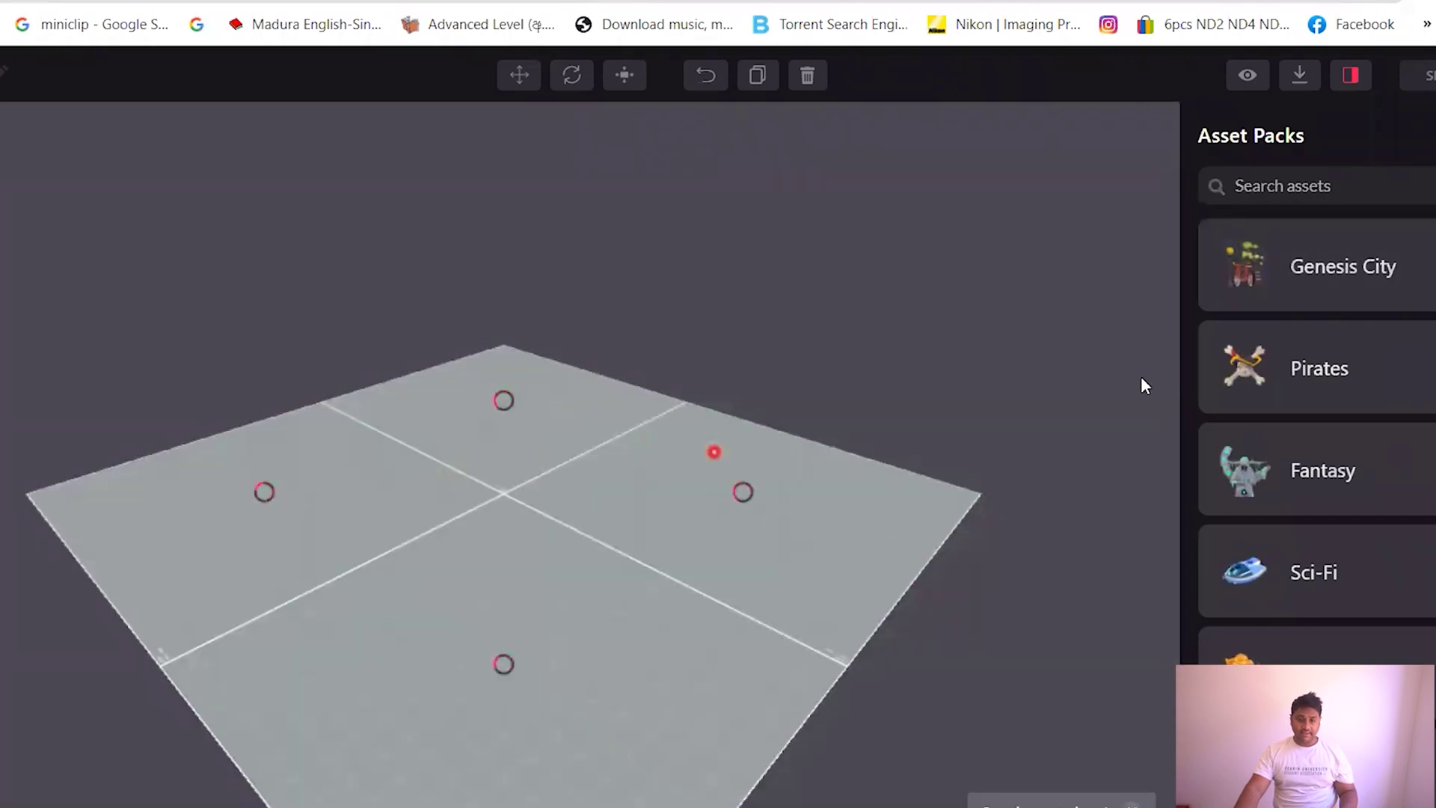
From the Genesis City asset pack, place a small plant near the middle of the ground and a Flat Pebble beside it.
left_click(1366, 295)
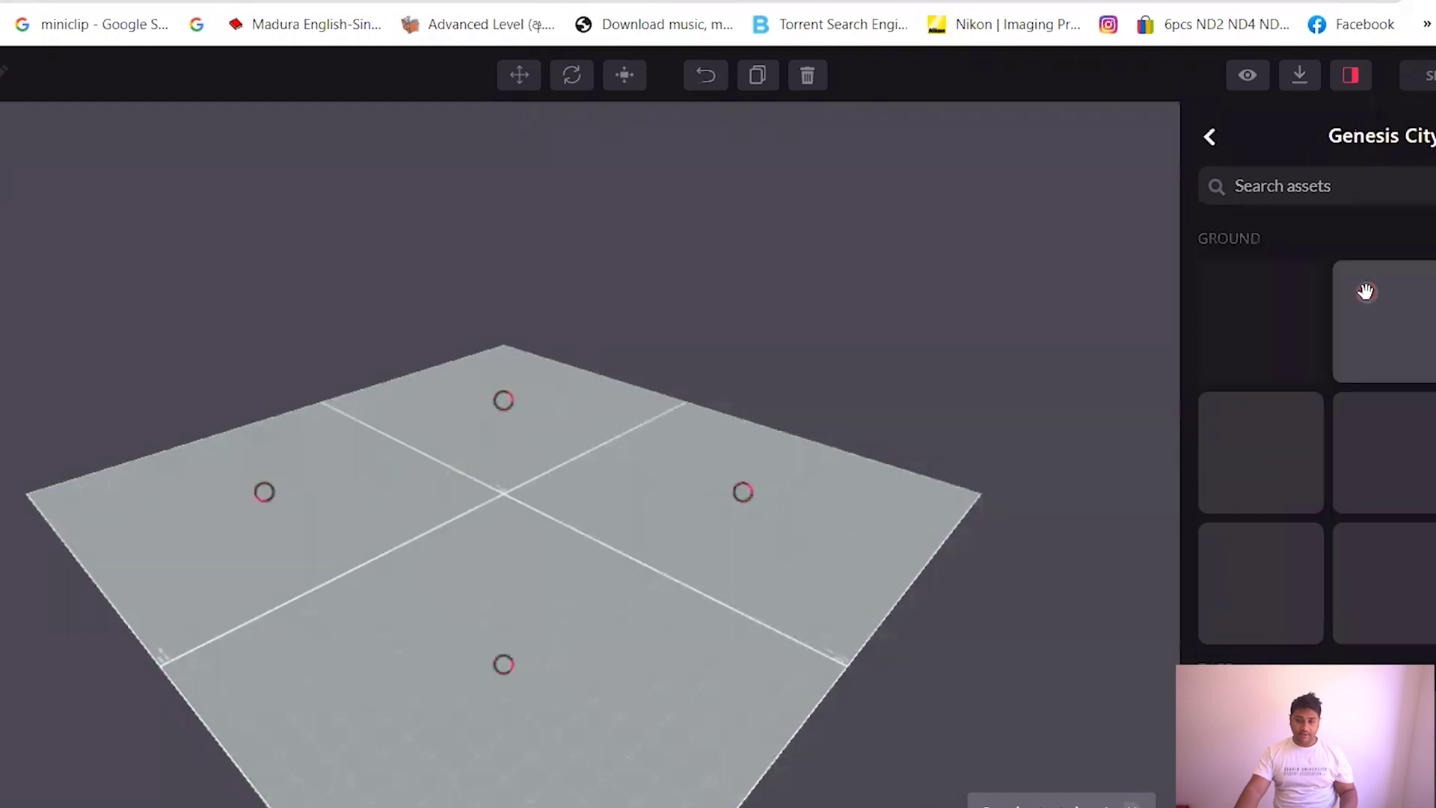
scroll(1353, 551, "down", 6)
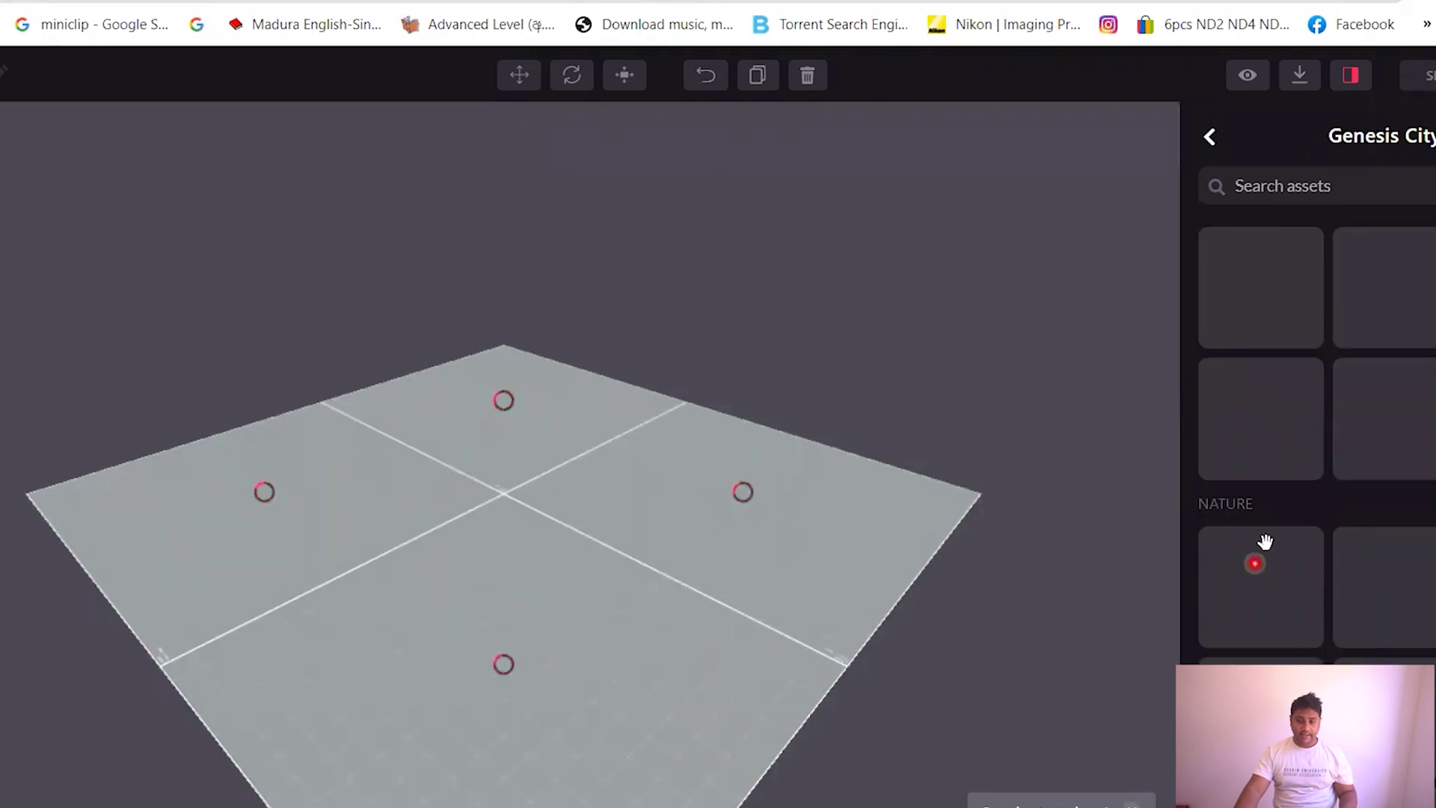
left_click_drag(1413, 602, 580, 571)
scroll(1295, 638, "down", 3)
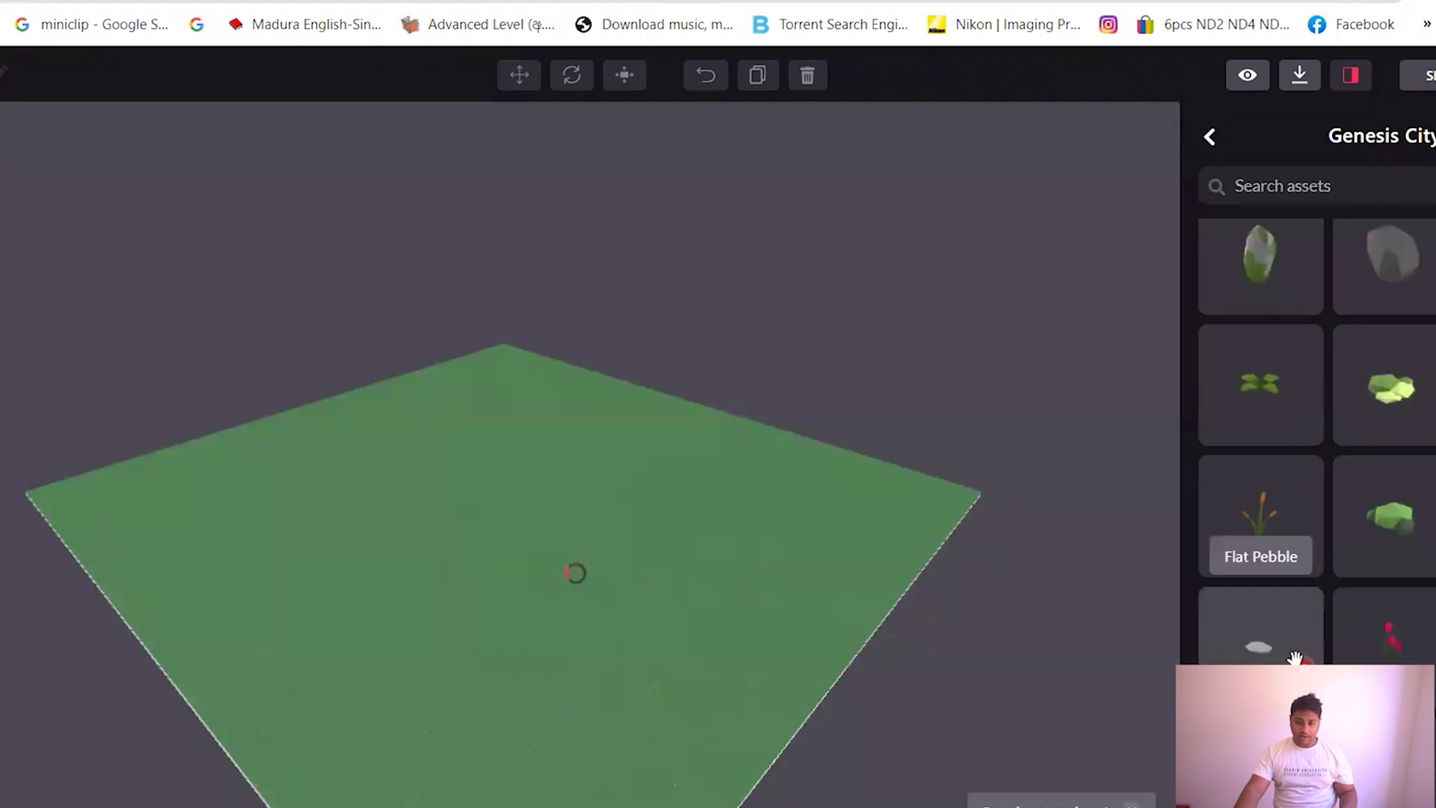
left_click_drag(1295, 657, 680, 609)
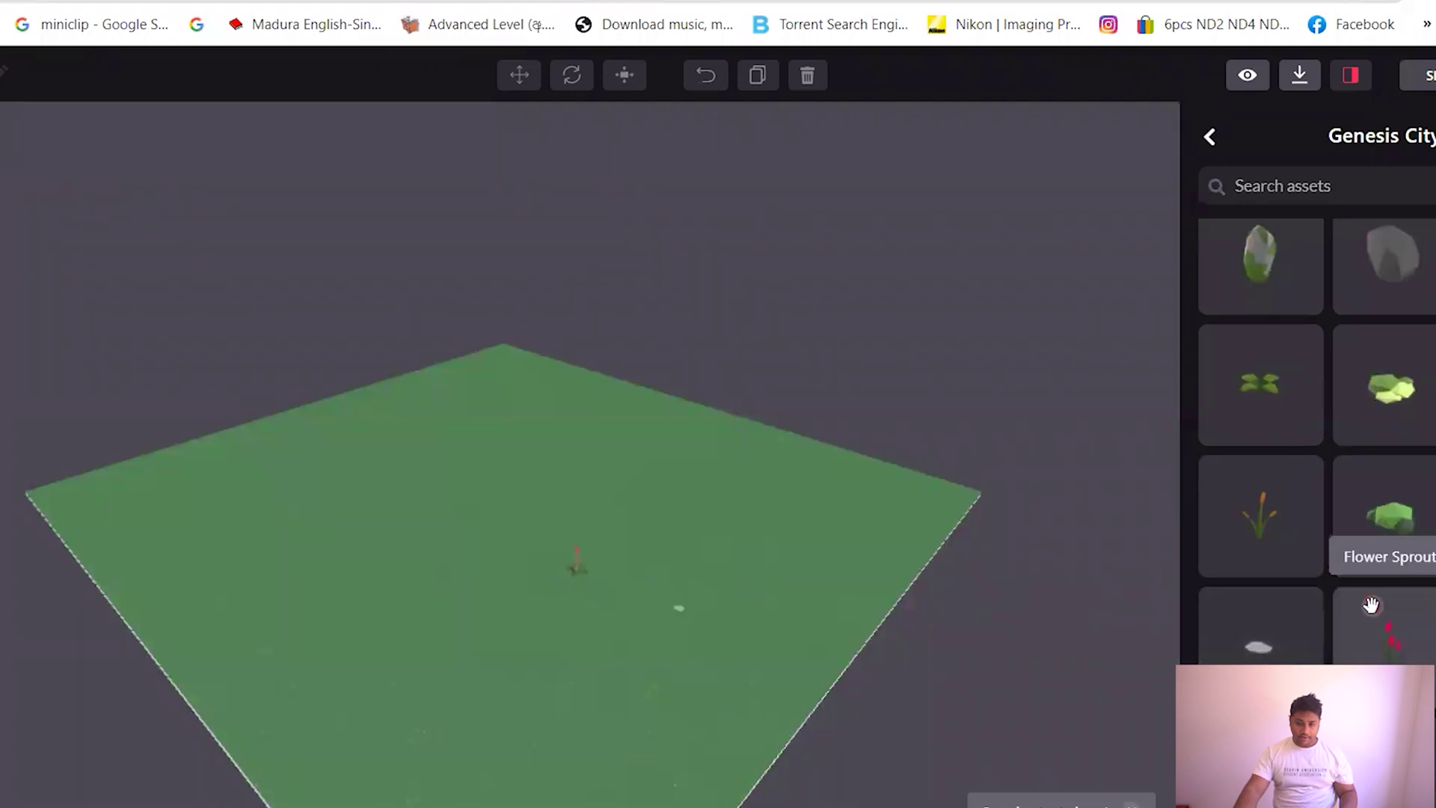
Place a light yellow-green pine tree from the Genesis City pack next to the small plant and inspect it up close.
scroll(1368, 599, "down", 3)
scroll(1371, 602, "down", 2)
scroll(1372, 600, "up", 3)
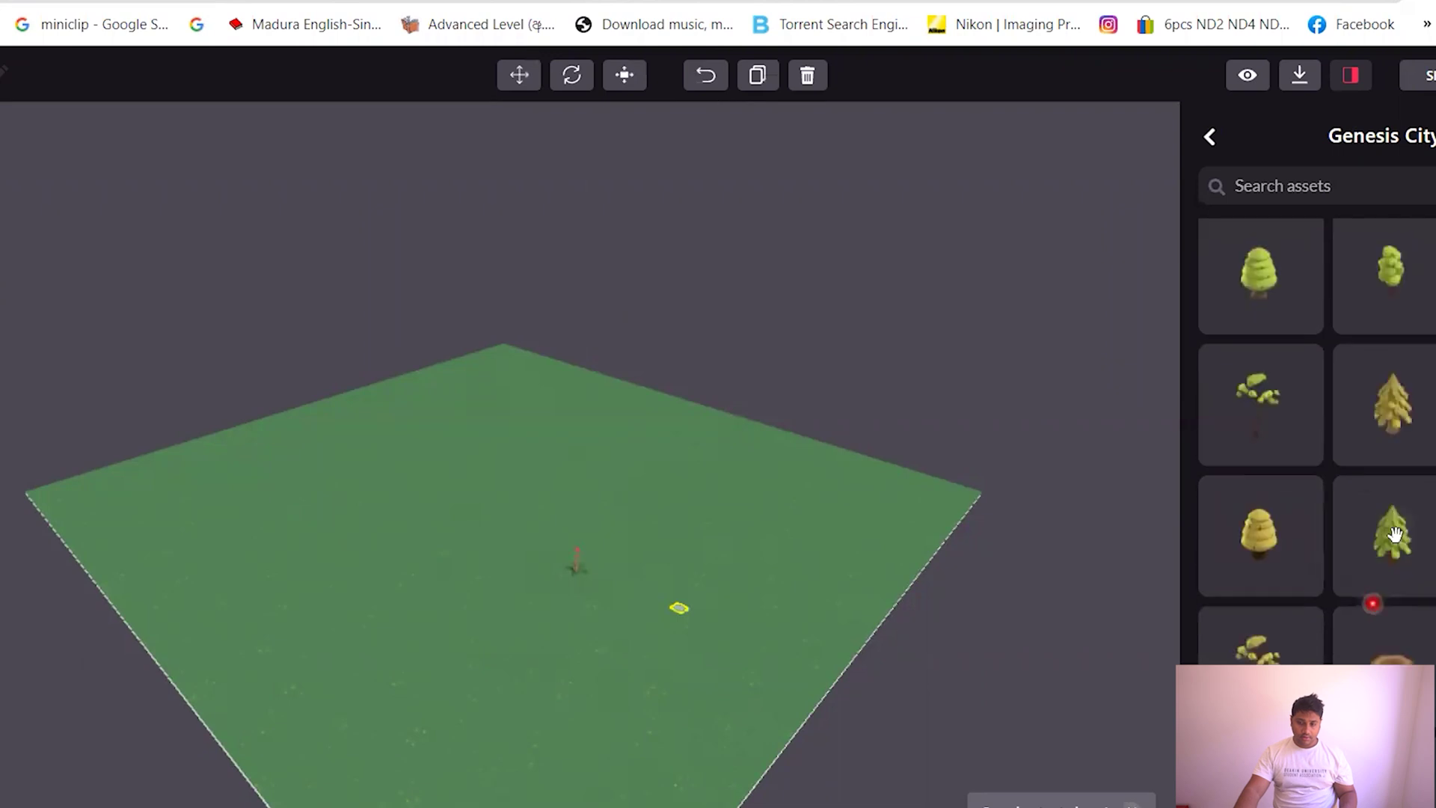
left_click_drag(1251, 540, 570, 532)
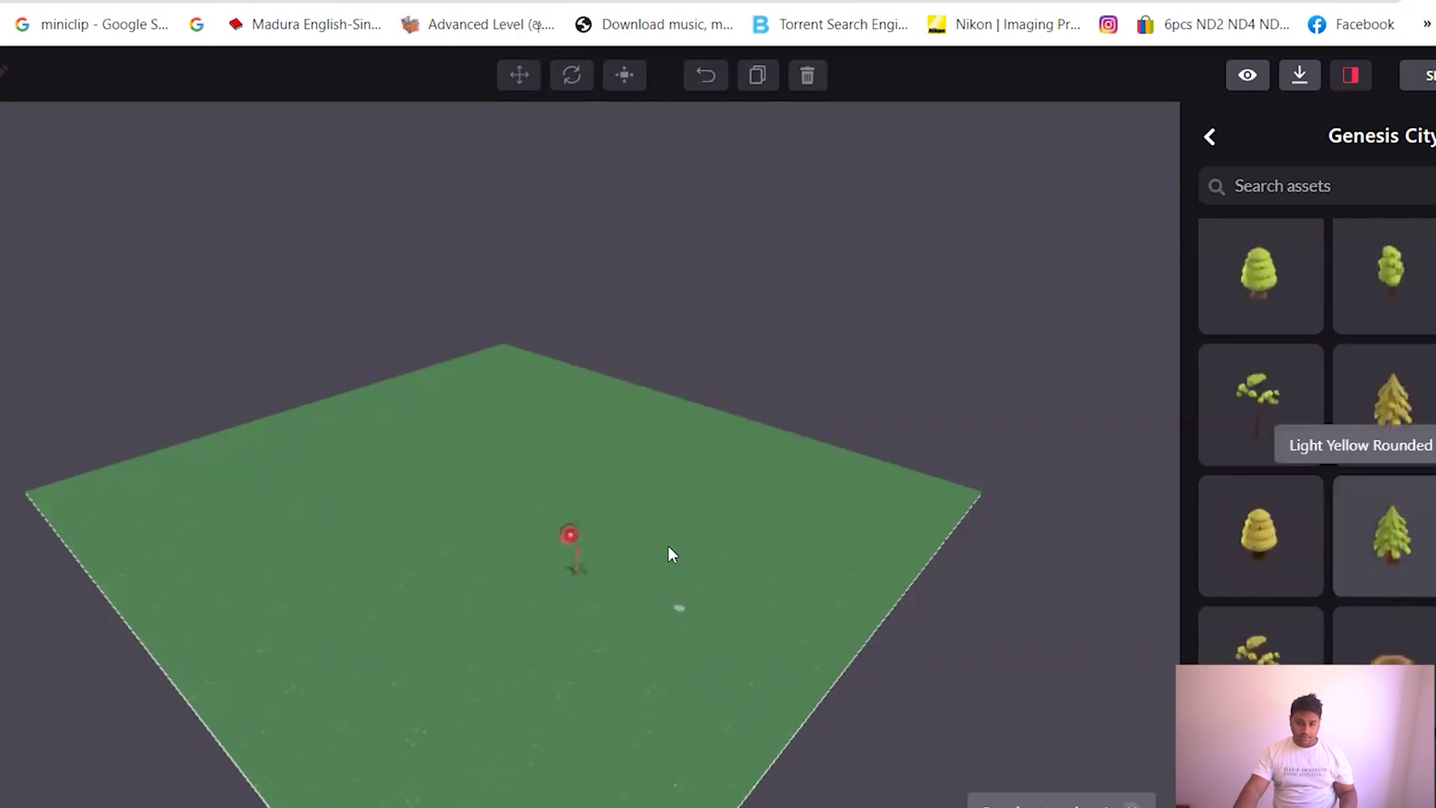
scroll(576, 581, "up", 4)
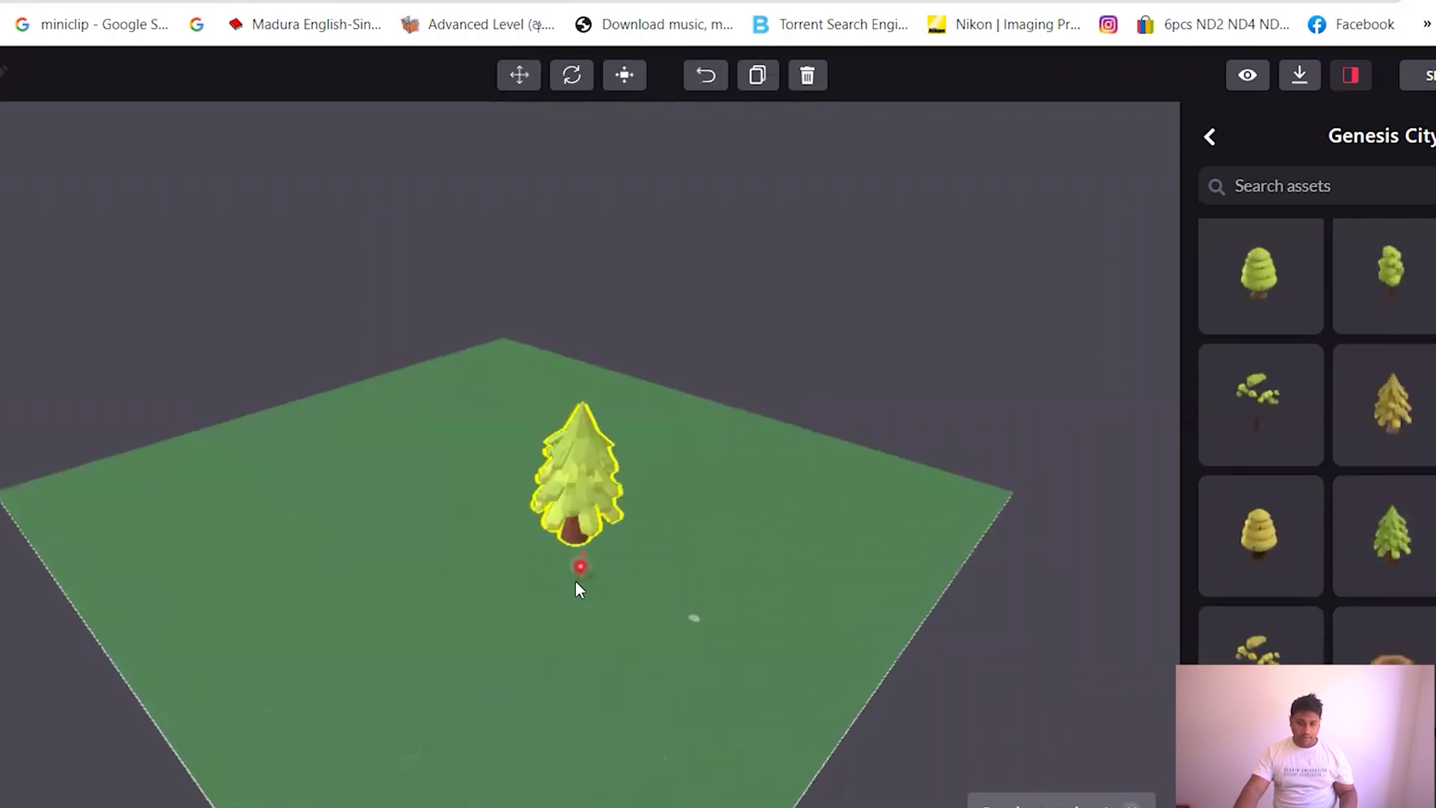
left_click_drag(601, 581, 743, 548)
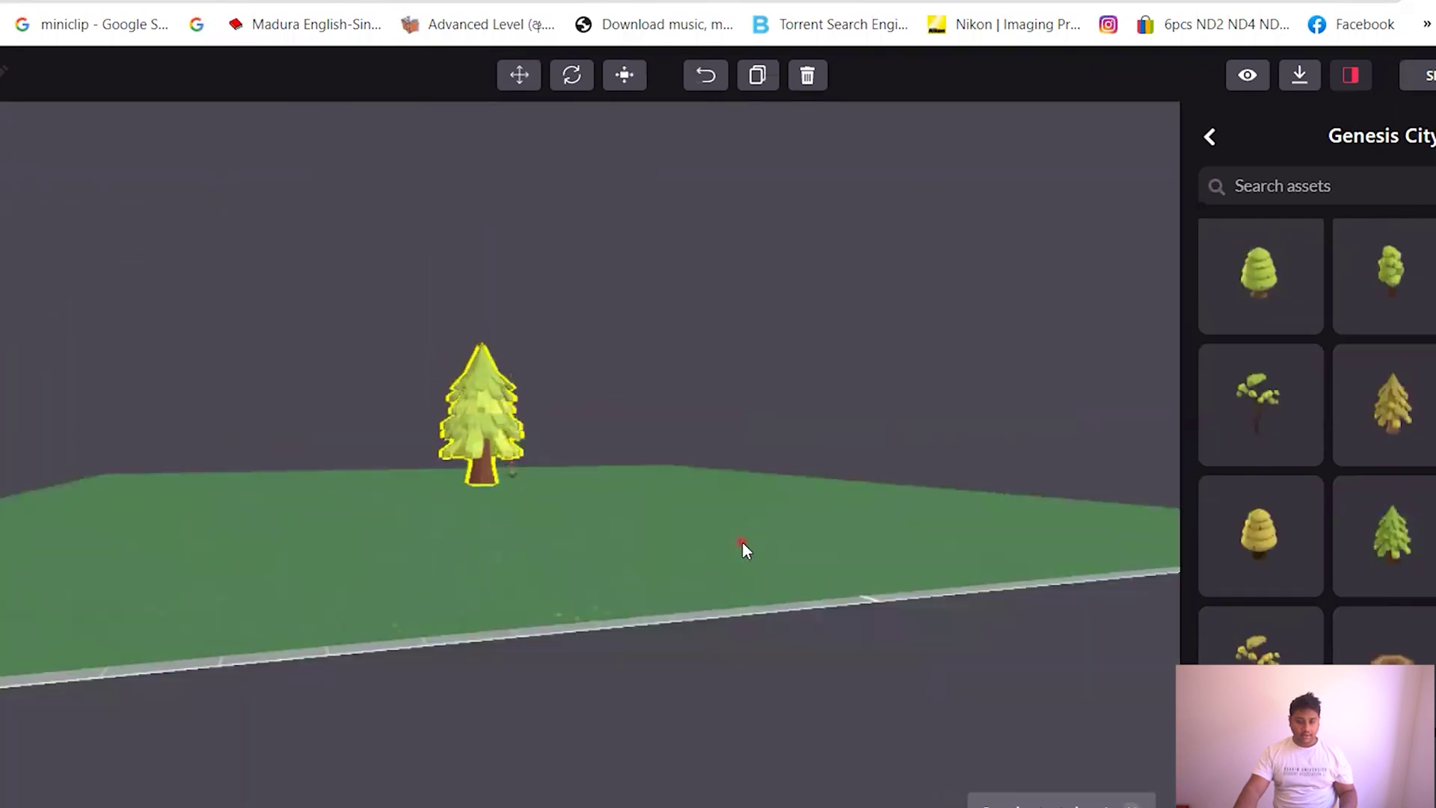
Place the red-roofed stall from the Genesis City pack's Structures category on the grass in front of the pine tree.
scroll(1259, 314, "down", 5)
scroll(1315, 437, "down", 6)
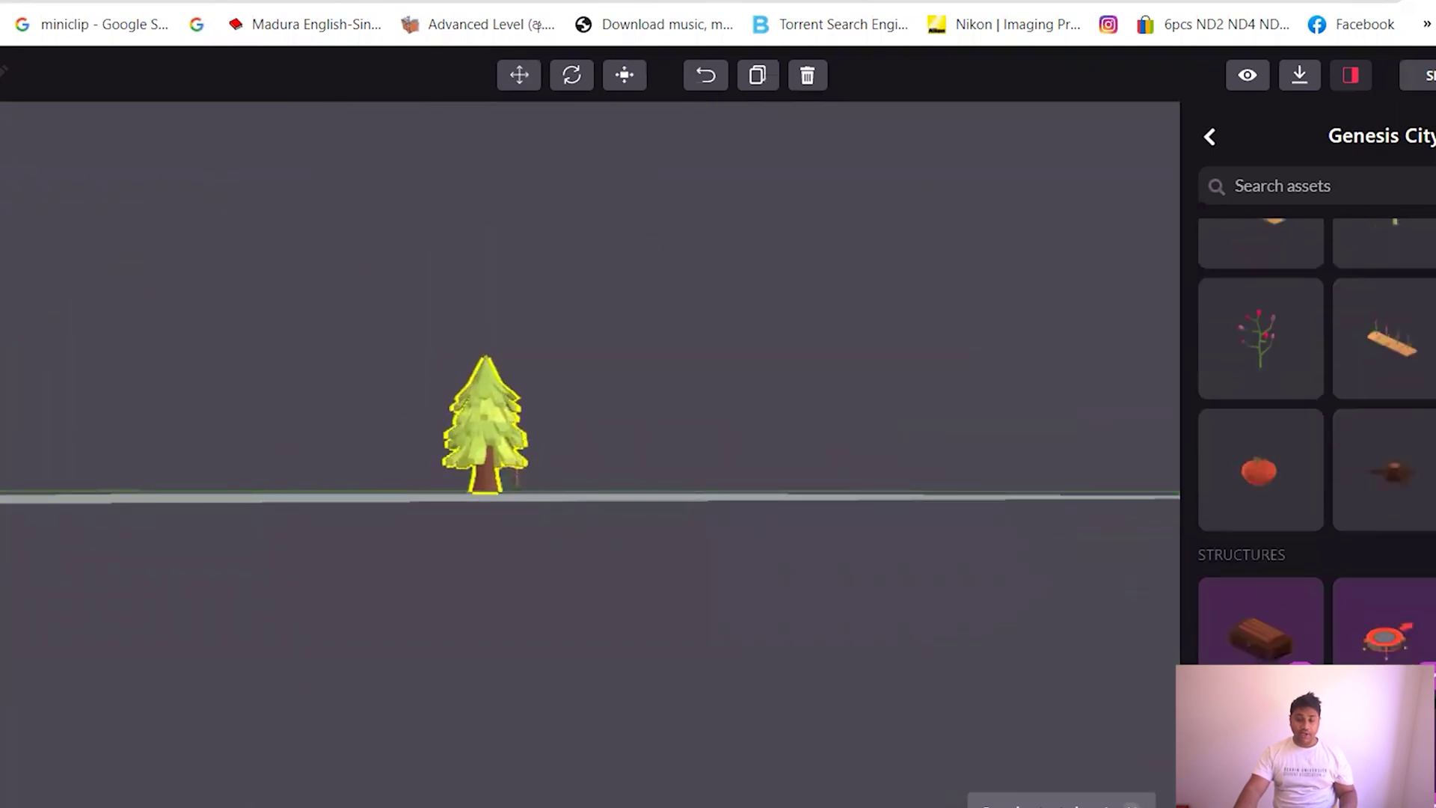
scroll(1295, 532, "up", 4)
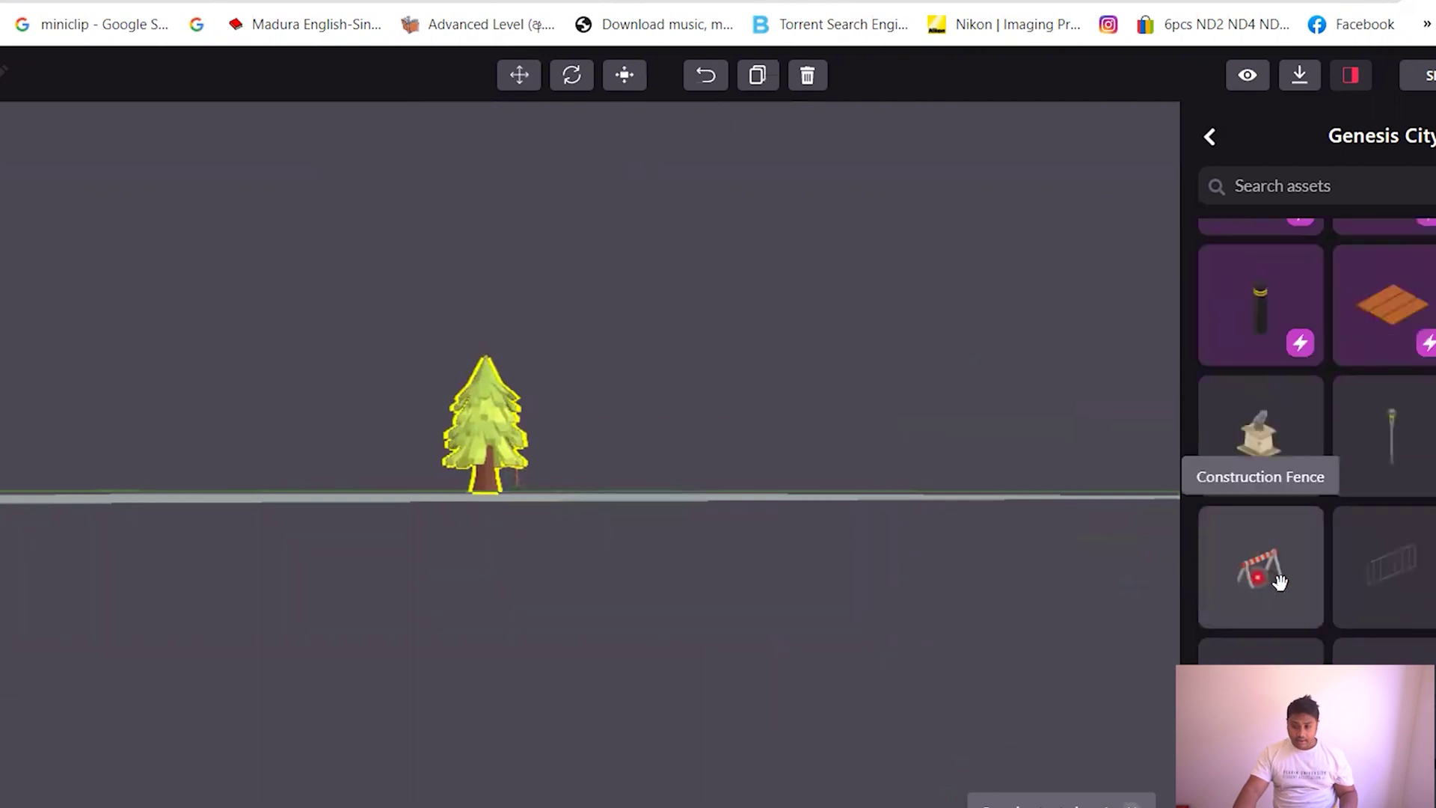
scroll(1342, 650, "down", 4)
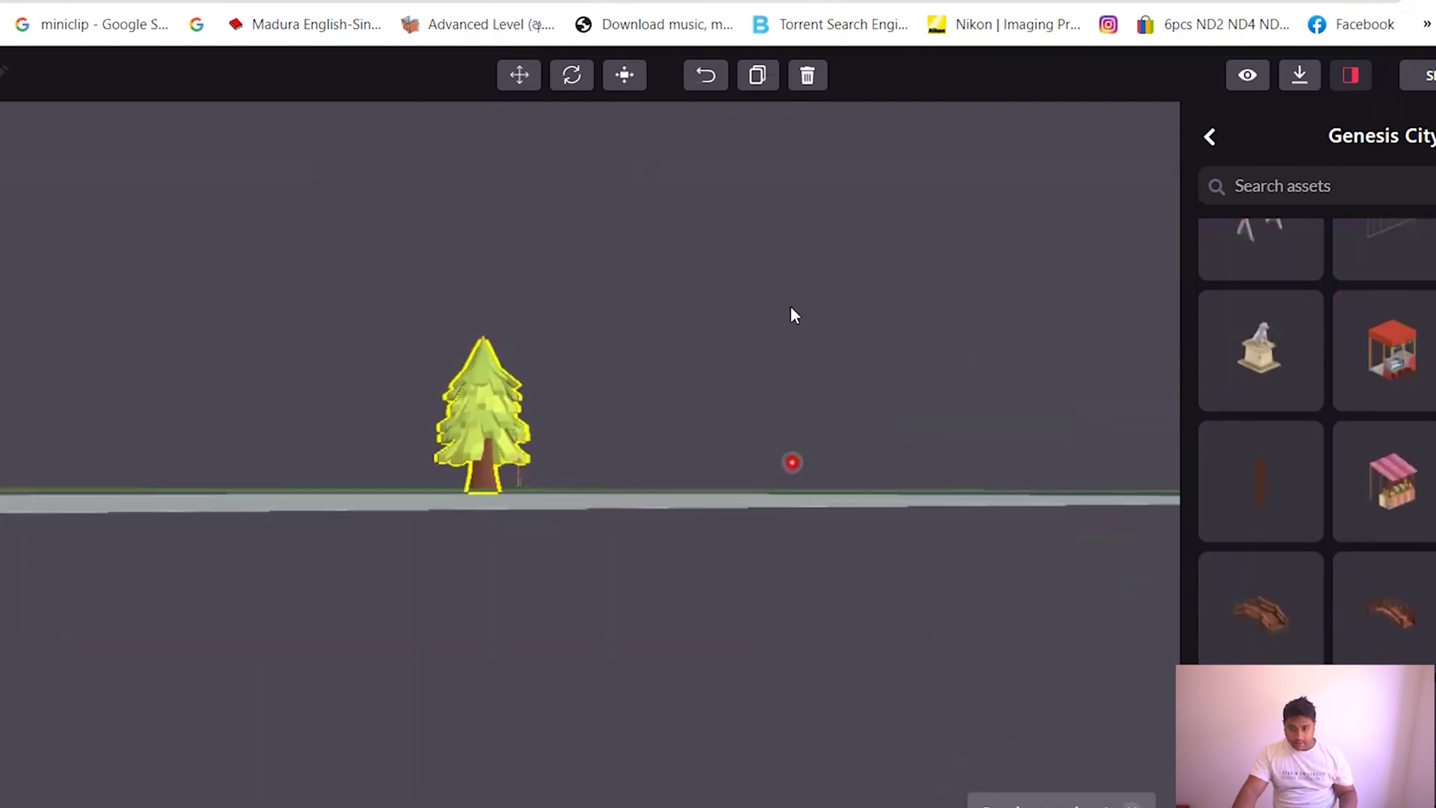
left_click_drag(791, 314, 1114, 420)
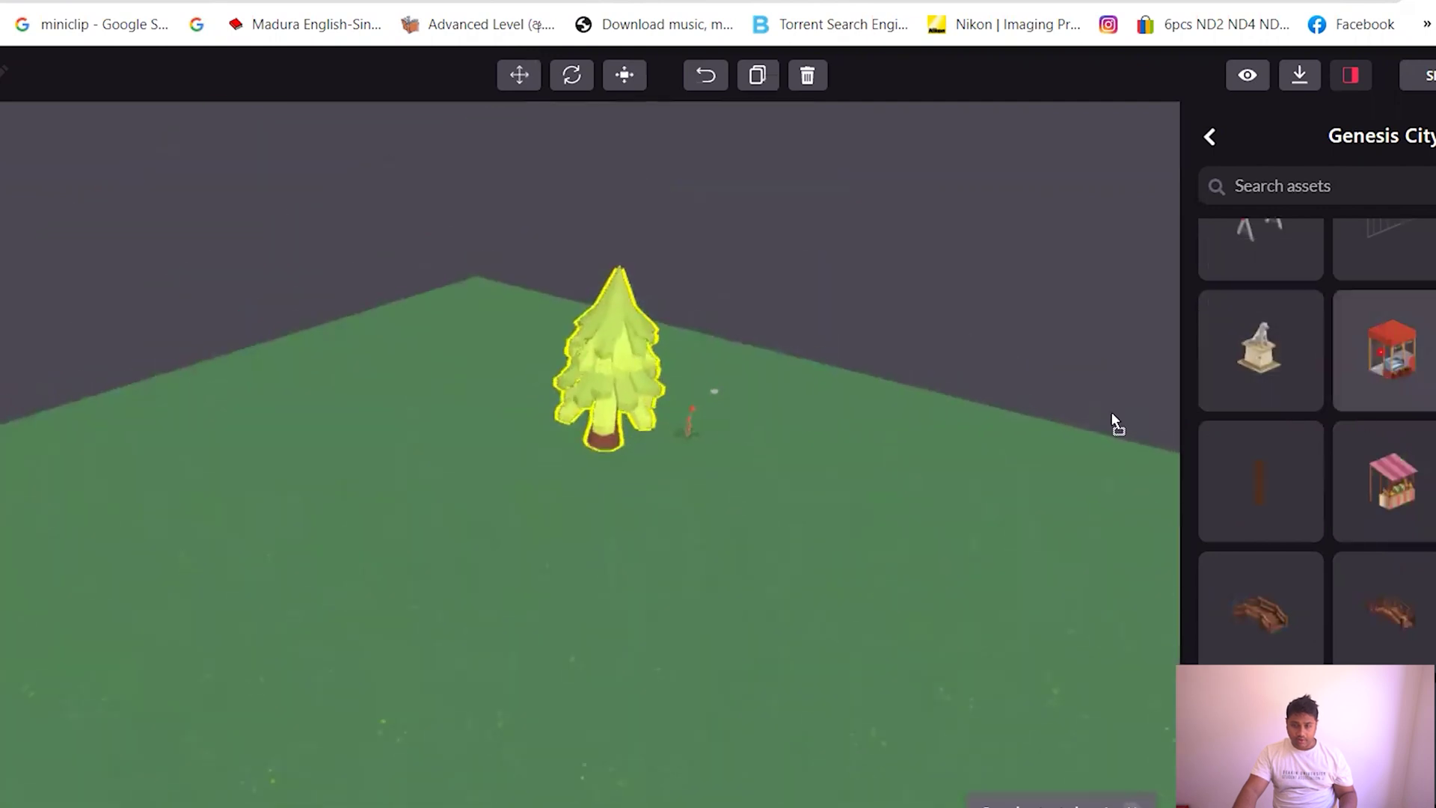
left_click(314, 493)
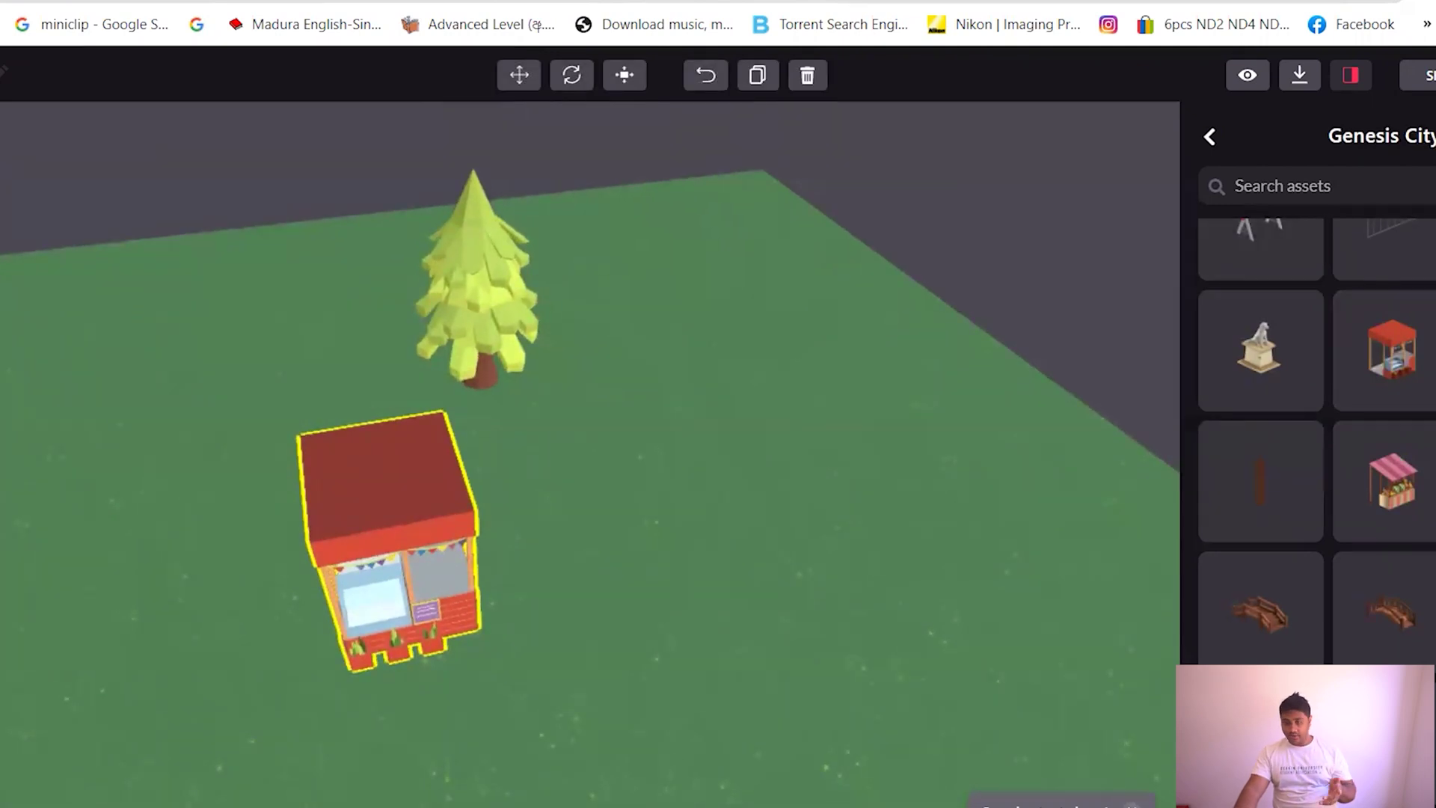
Check the options for publishing the scene, and look over the saved scenes and the scene pool in the Builder overview.
left_click(1421, 75)
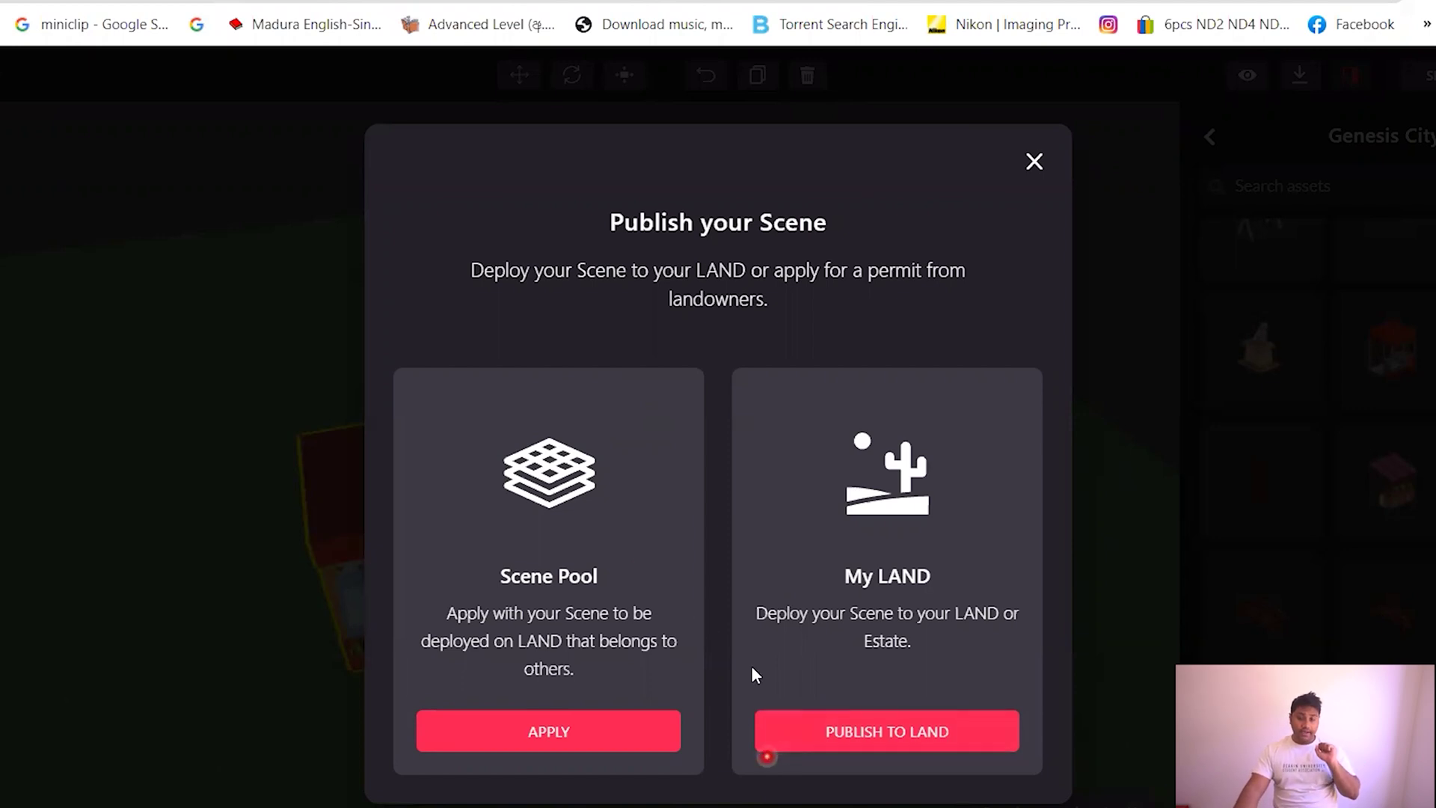
left_click(1036, 163)
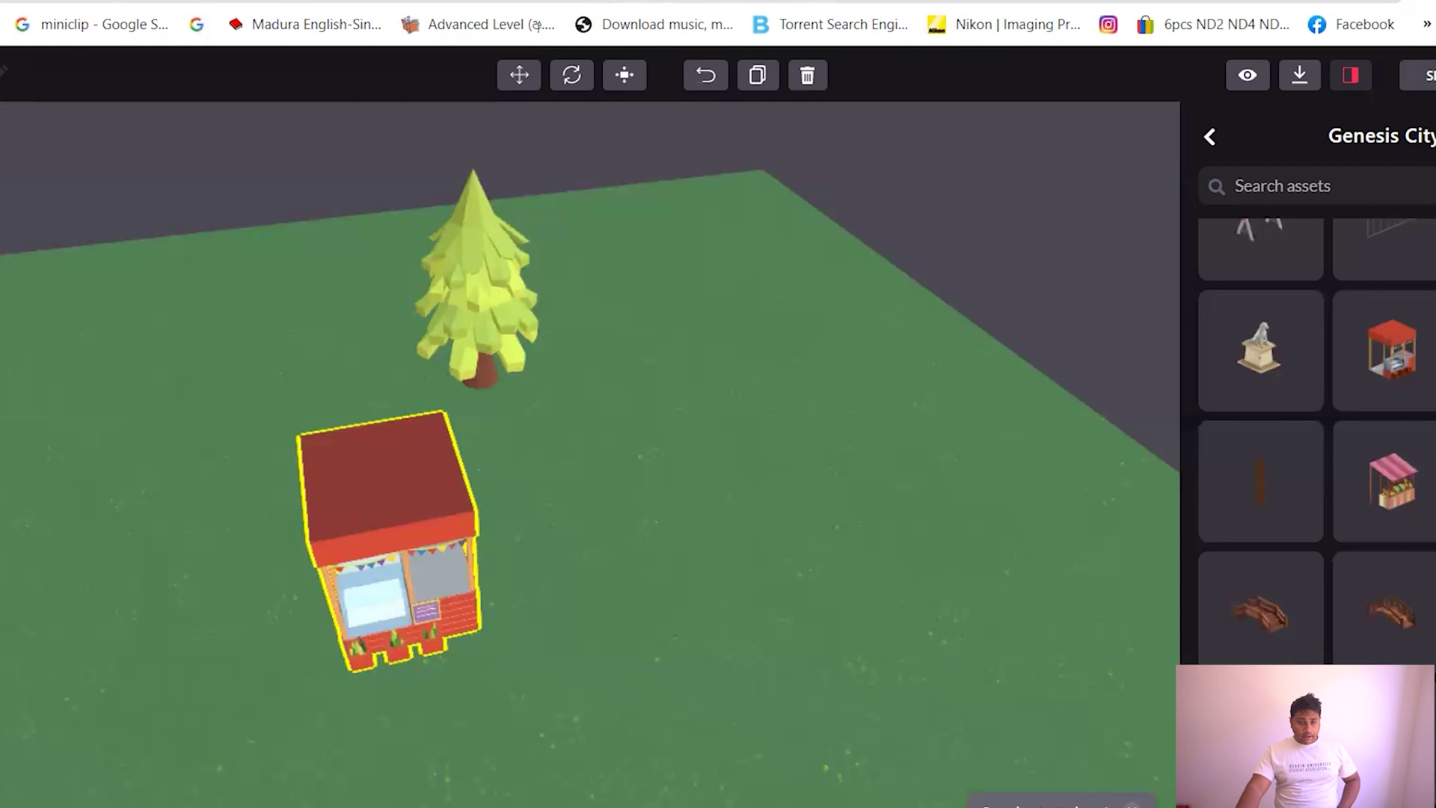
scroll(717, 404, "down", 2)
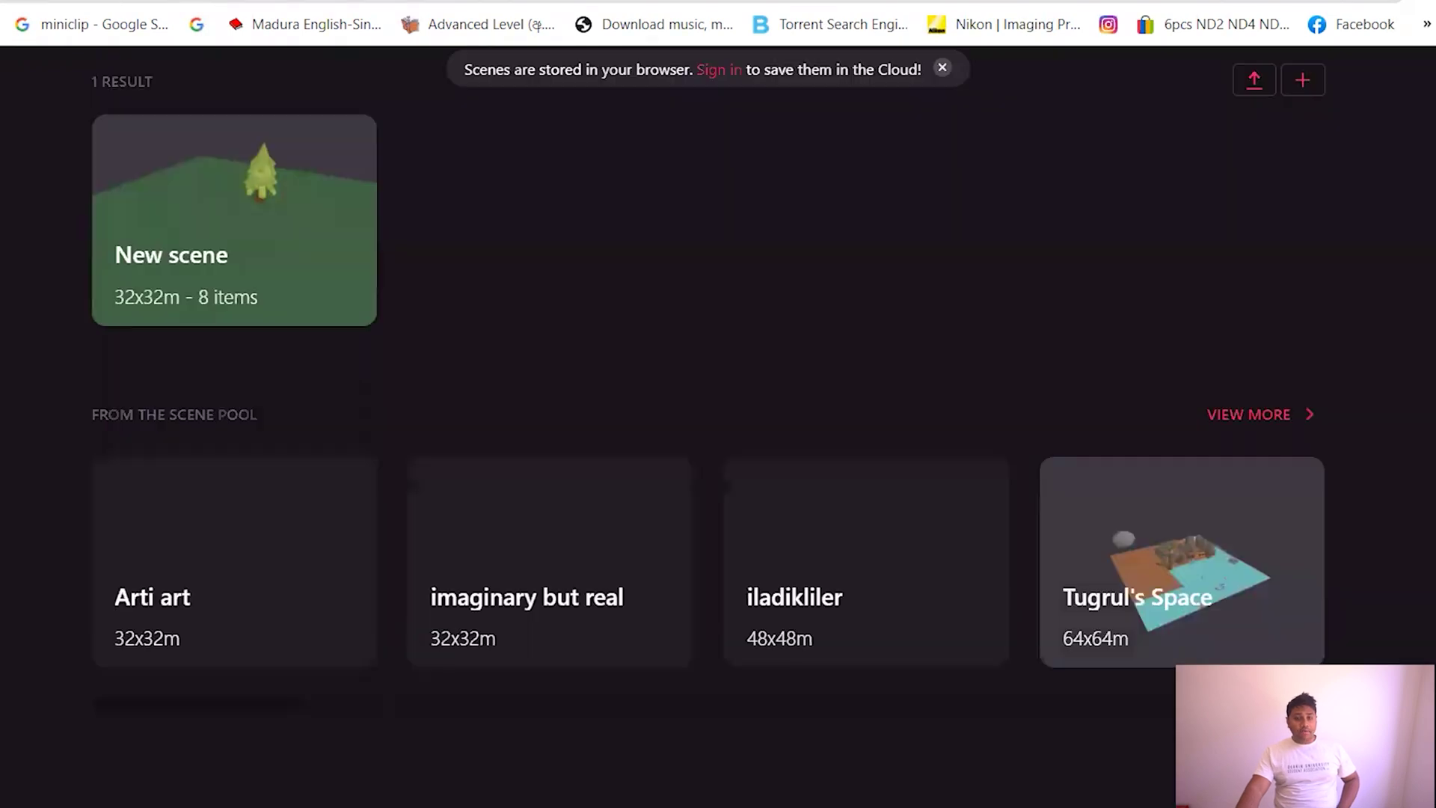
scroll(718, 403, "up", 2)
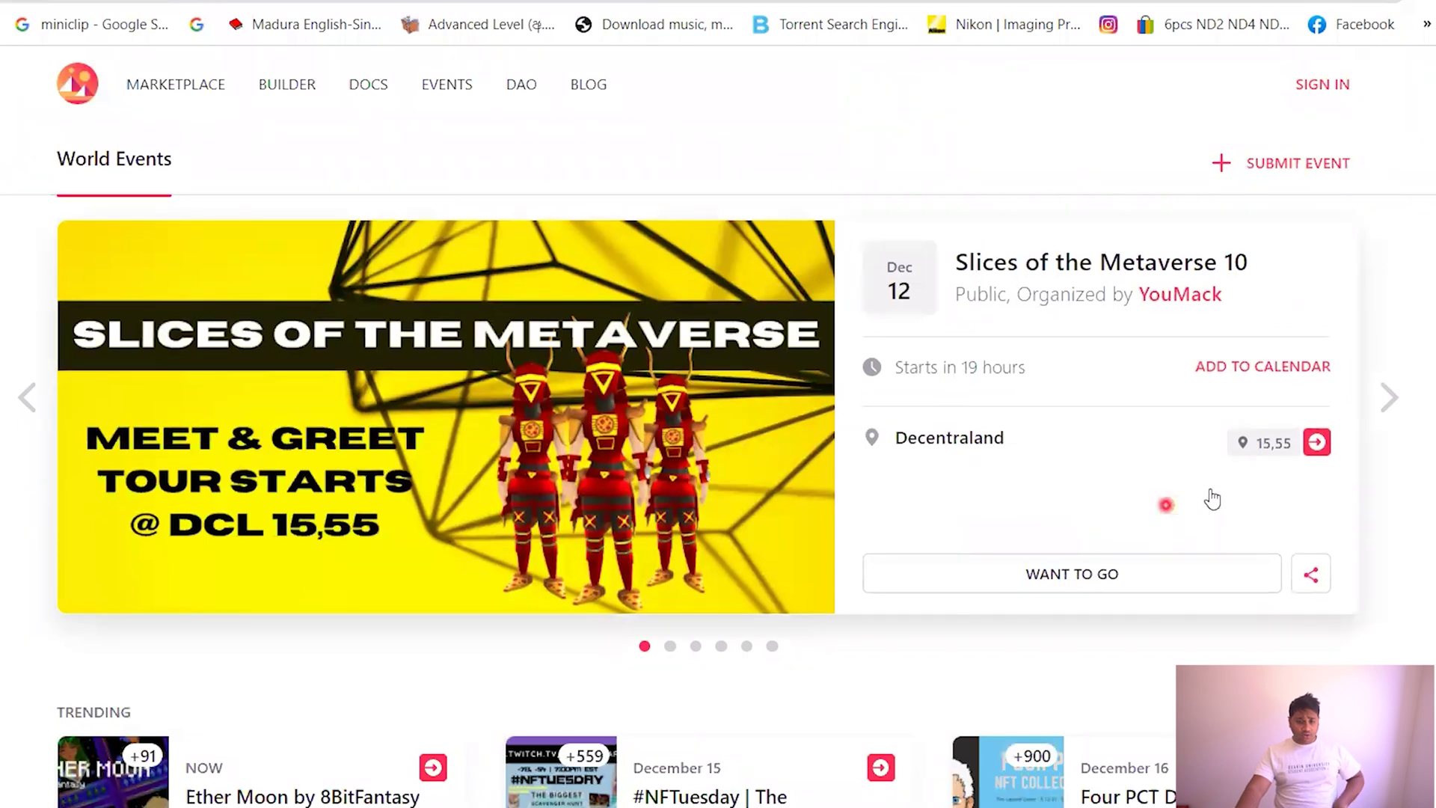
Browse the trending, live and upcoming events on the World Events page and return to the featured event.
scroll(1264, 468, "down", 7)
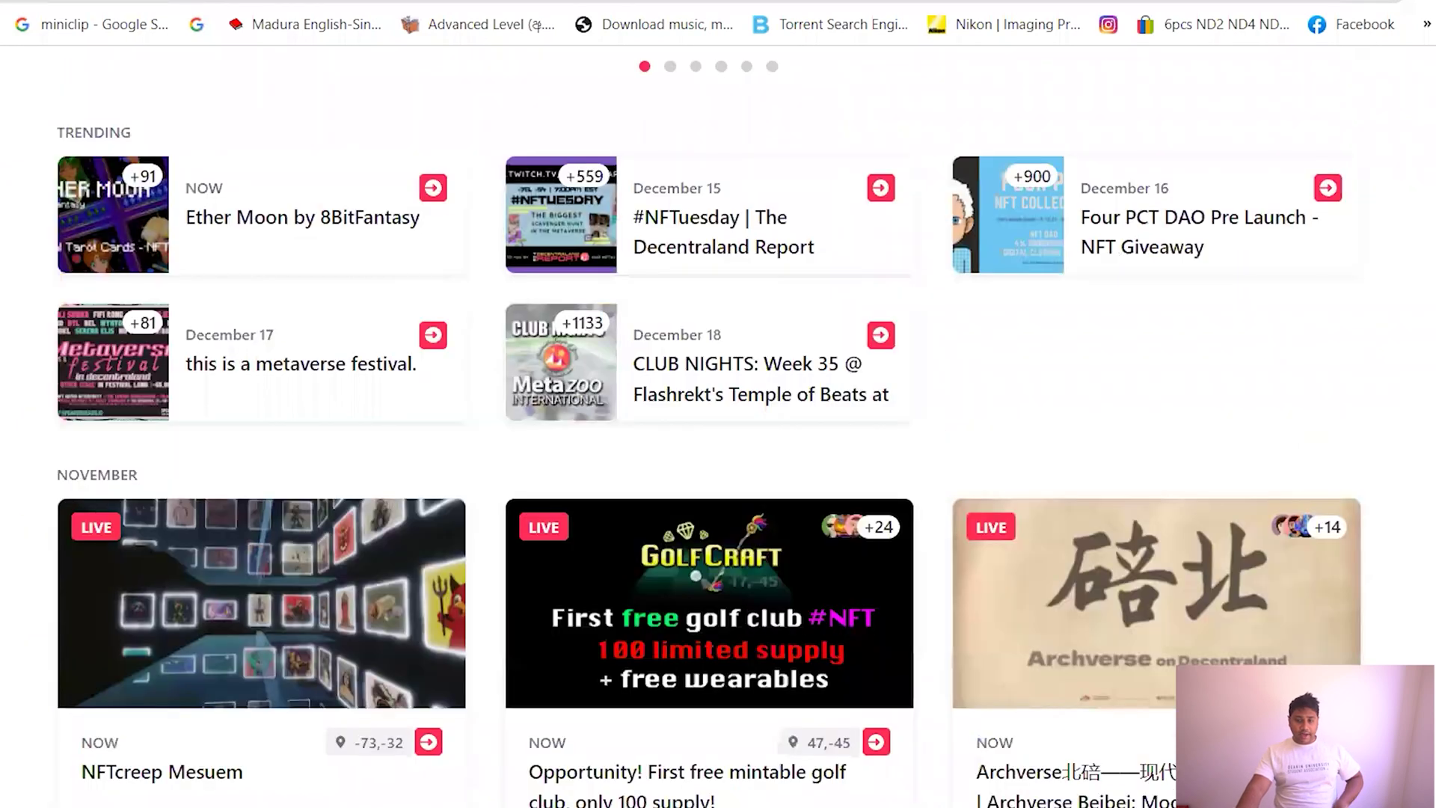
scroll(1144, 349, "down", 7)
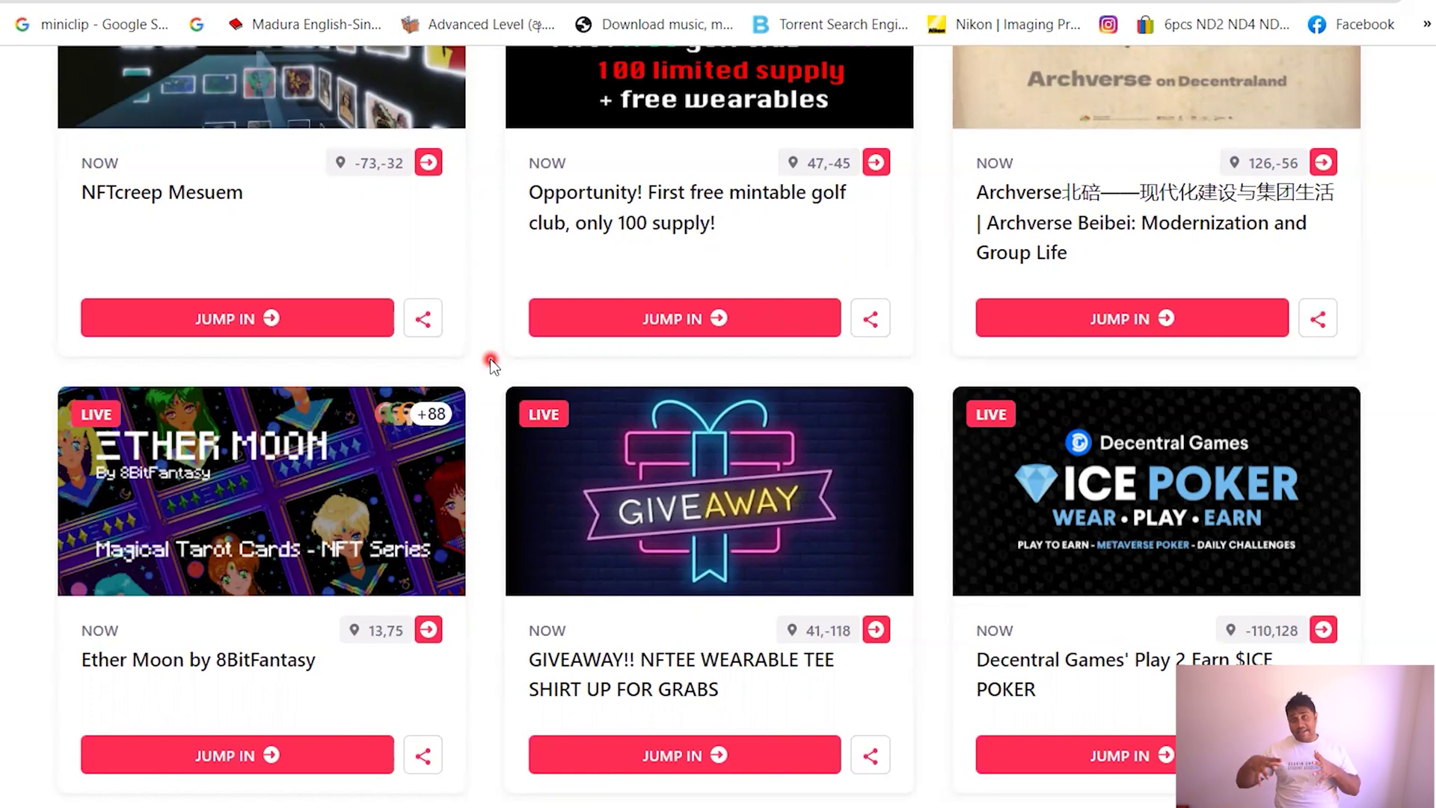
scroll(490, 357, "down", 15)
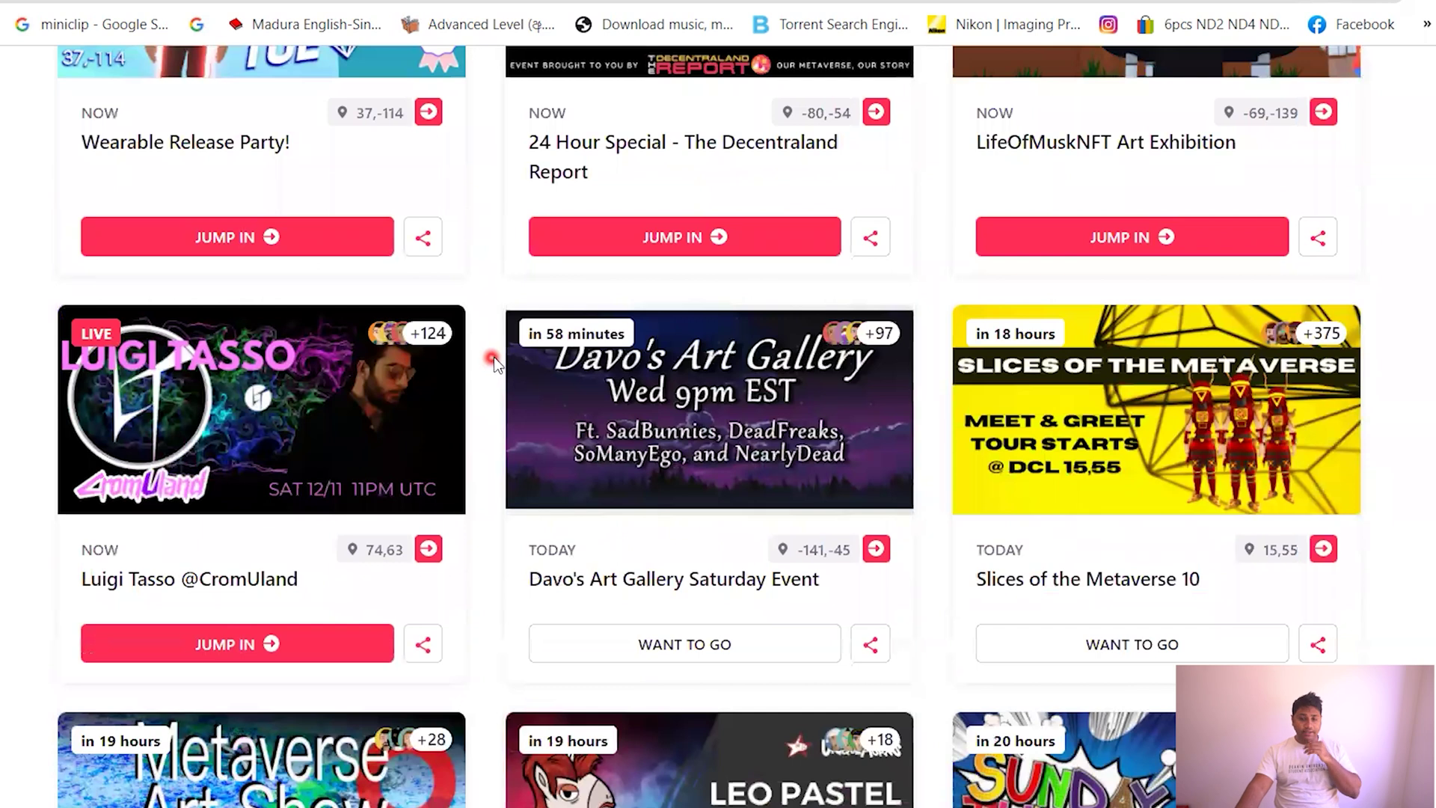
scroll(492, 365, "down", 7)
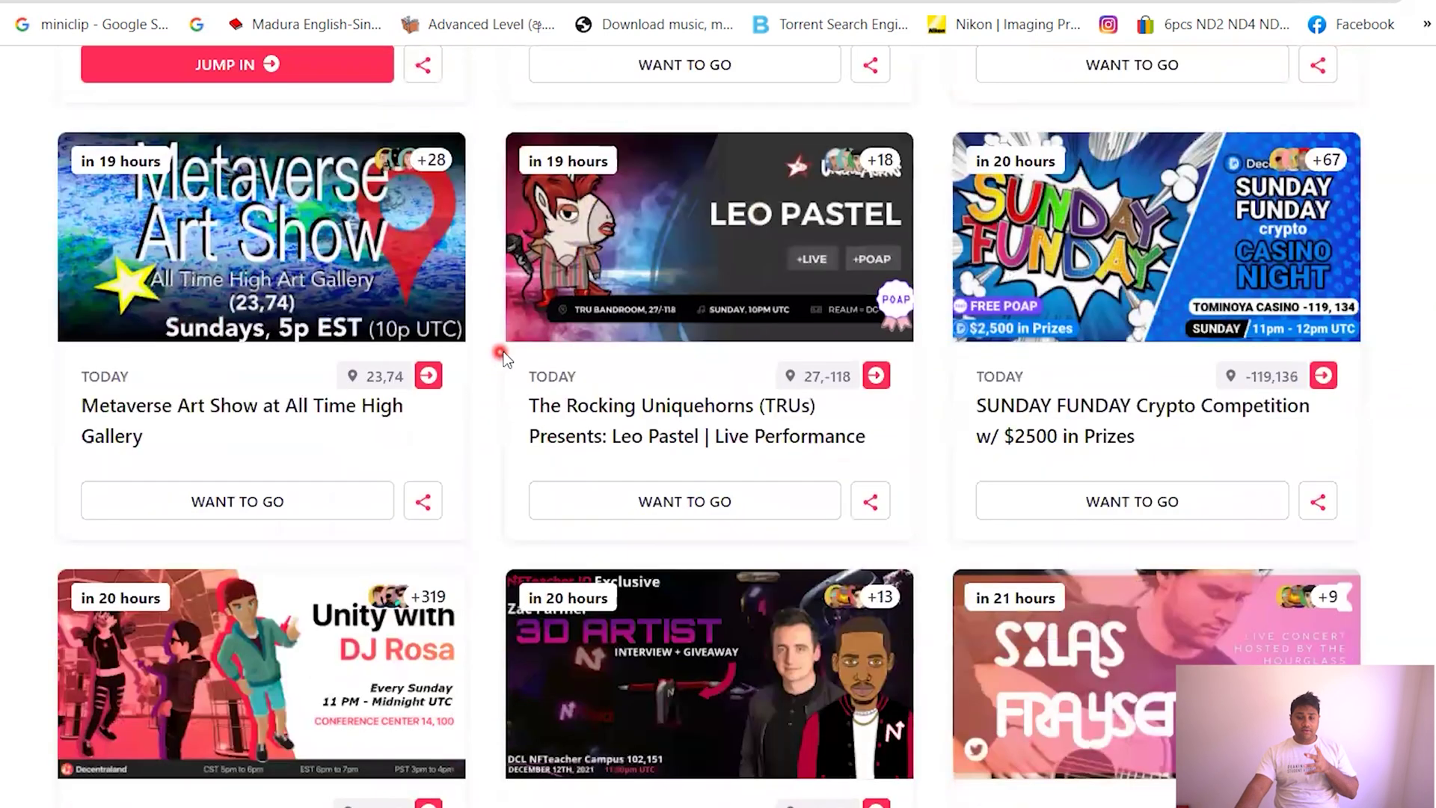
scroll(500, 360, "down", 3)
scroll(508, 355, "down", 3)
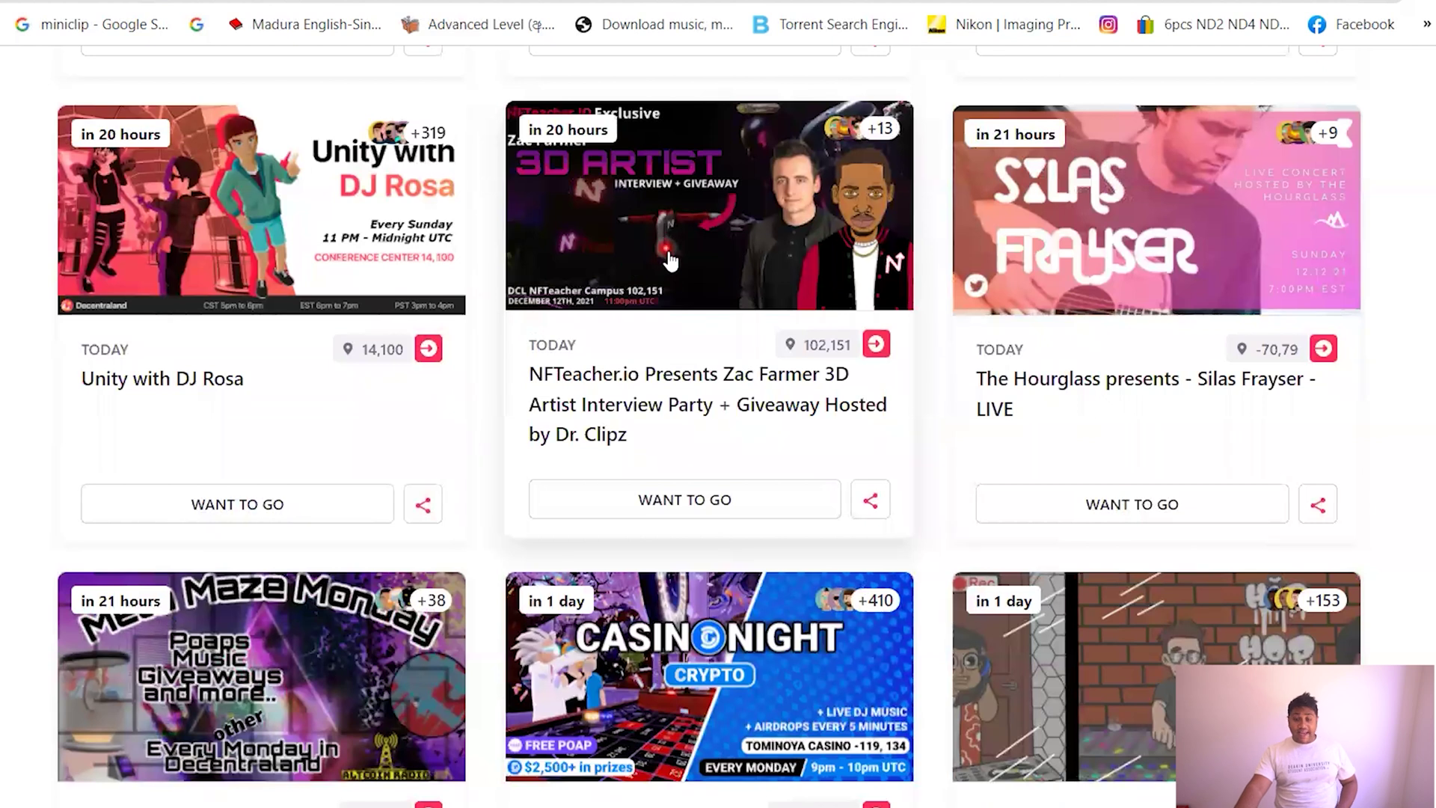
scroll(607, 351, "down", 7)
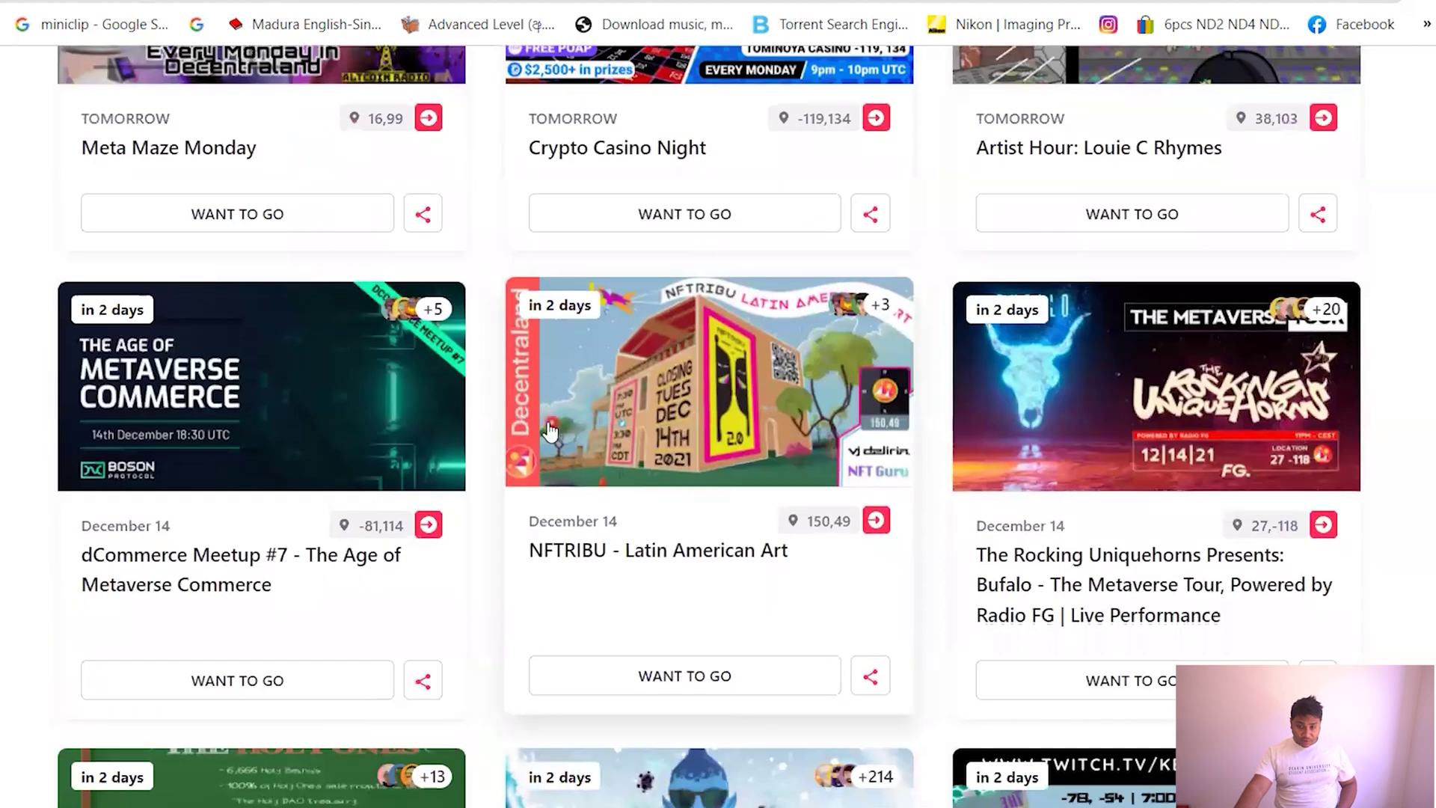
scroll(464, 441, "down", 5)
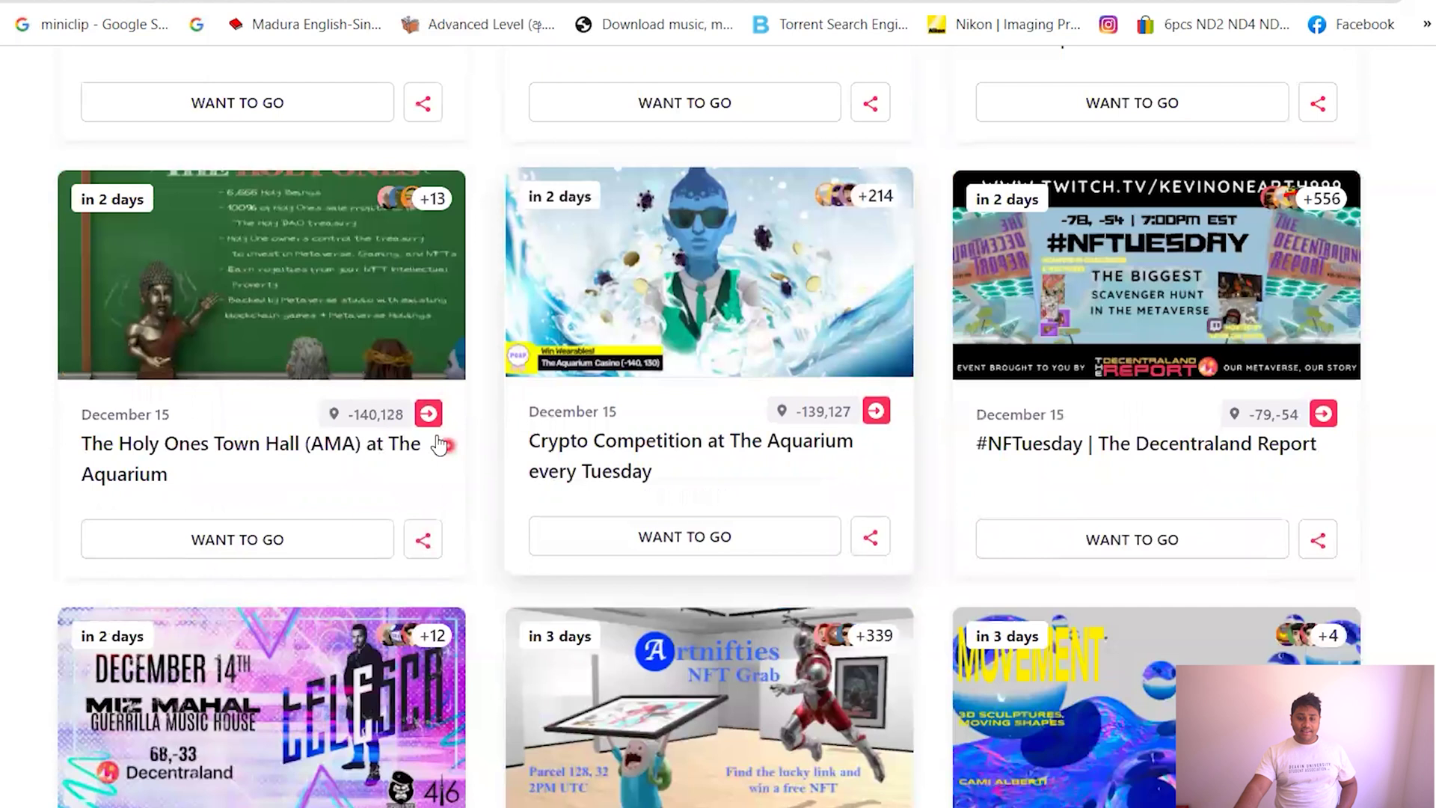
scroll(432, 423, "up", 15)
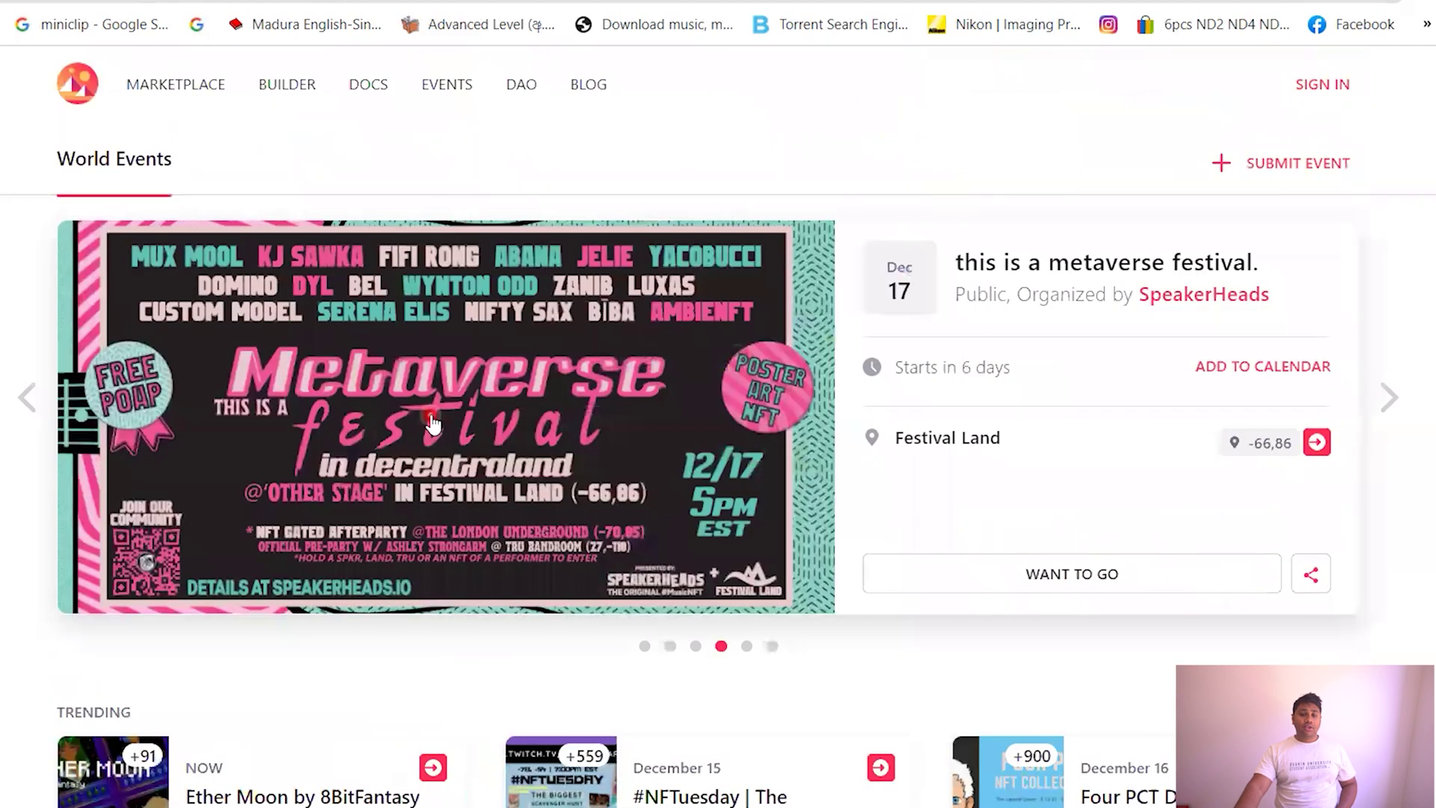